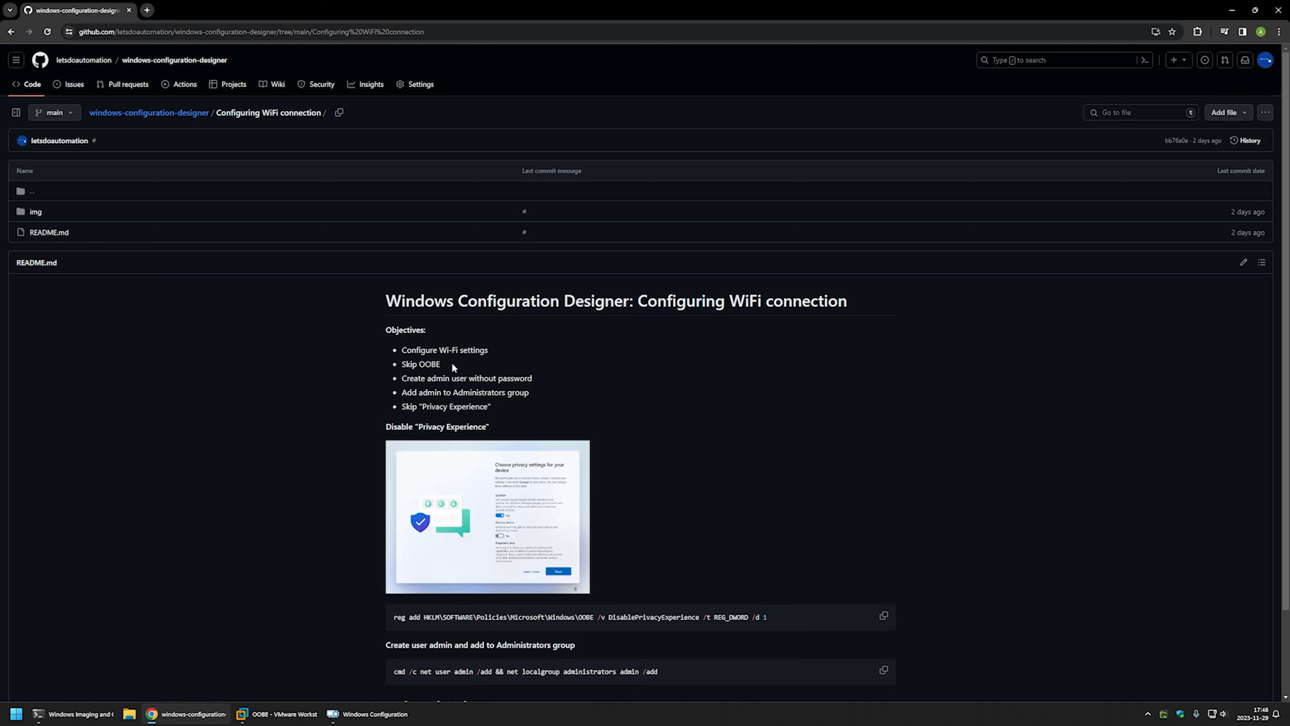
Highlight the README objectives: create admin without password, add admin to Administrators, skip Privacy Experience.
click(503, 374)
drag(539, 386, 395, 383)
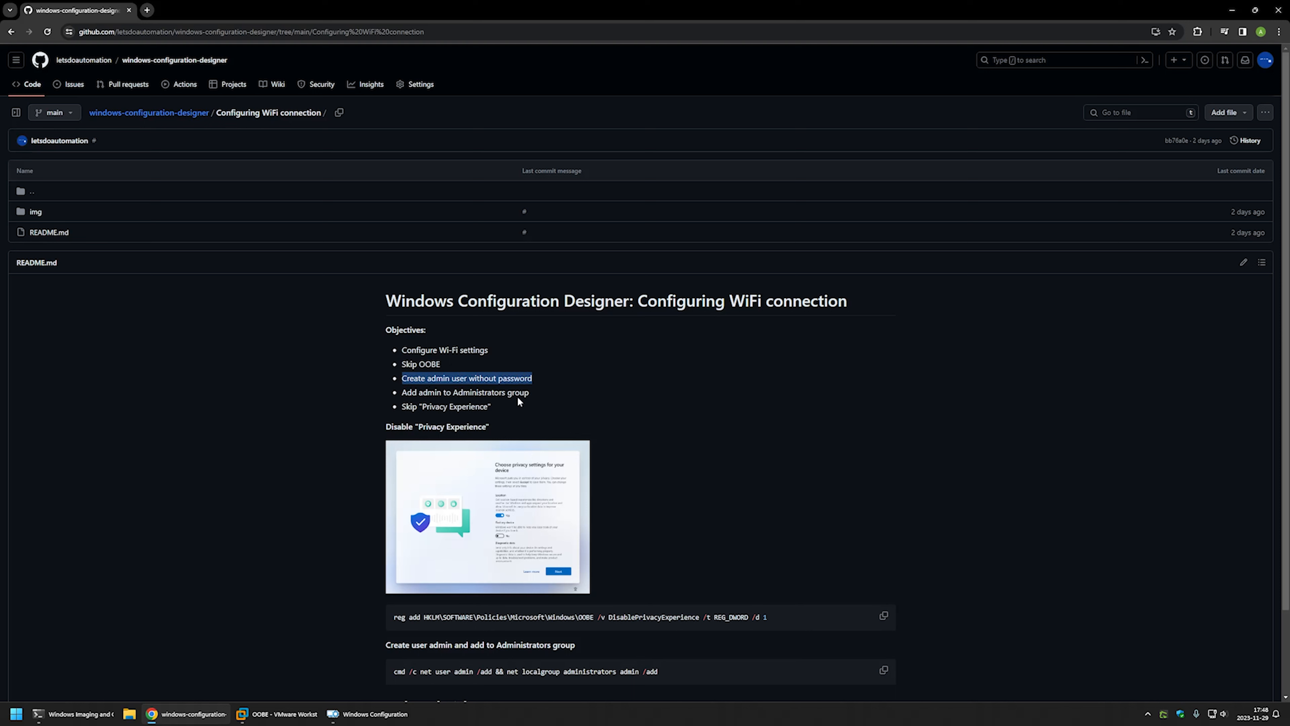
drag(538, 397, 399, 395)
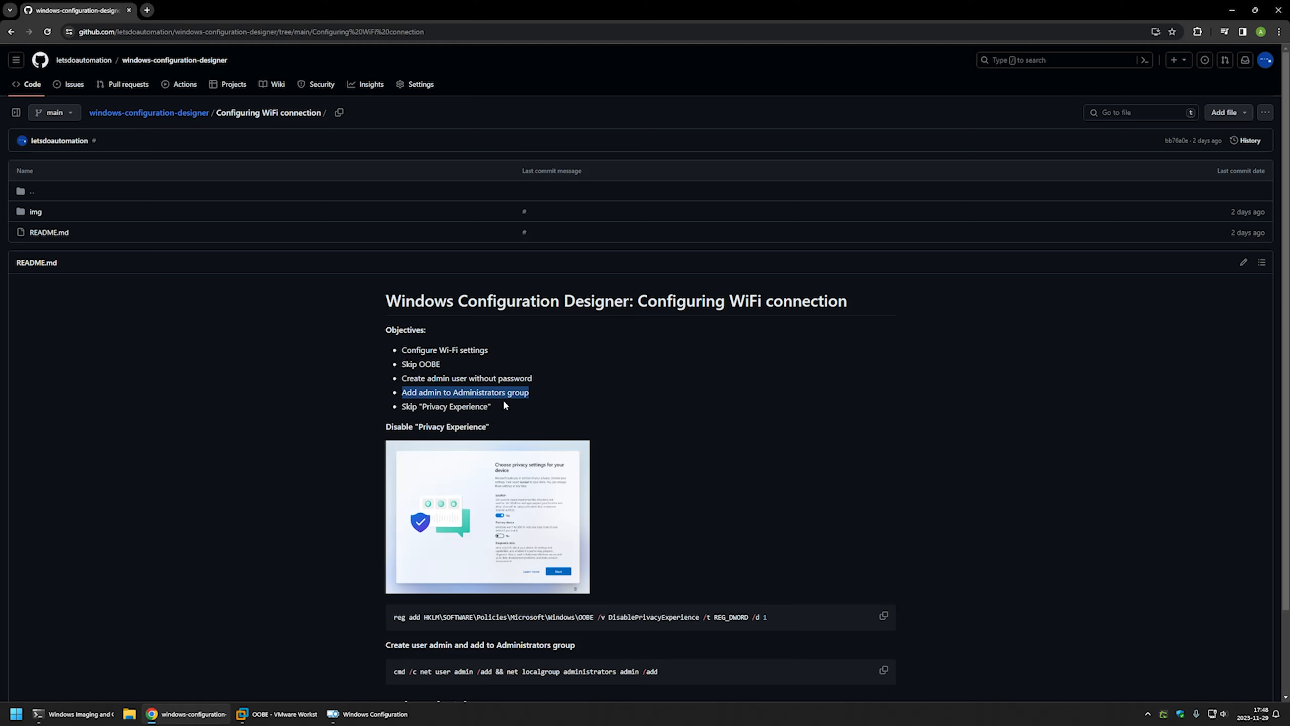
drag(505, 405, 424, 405)
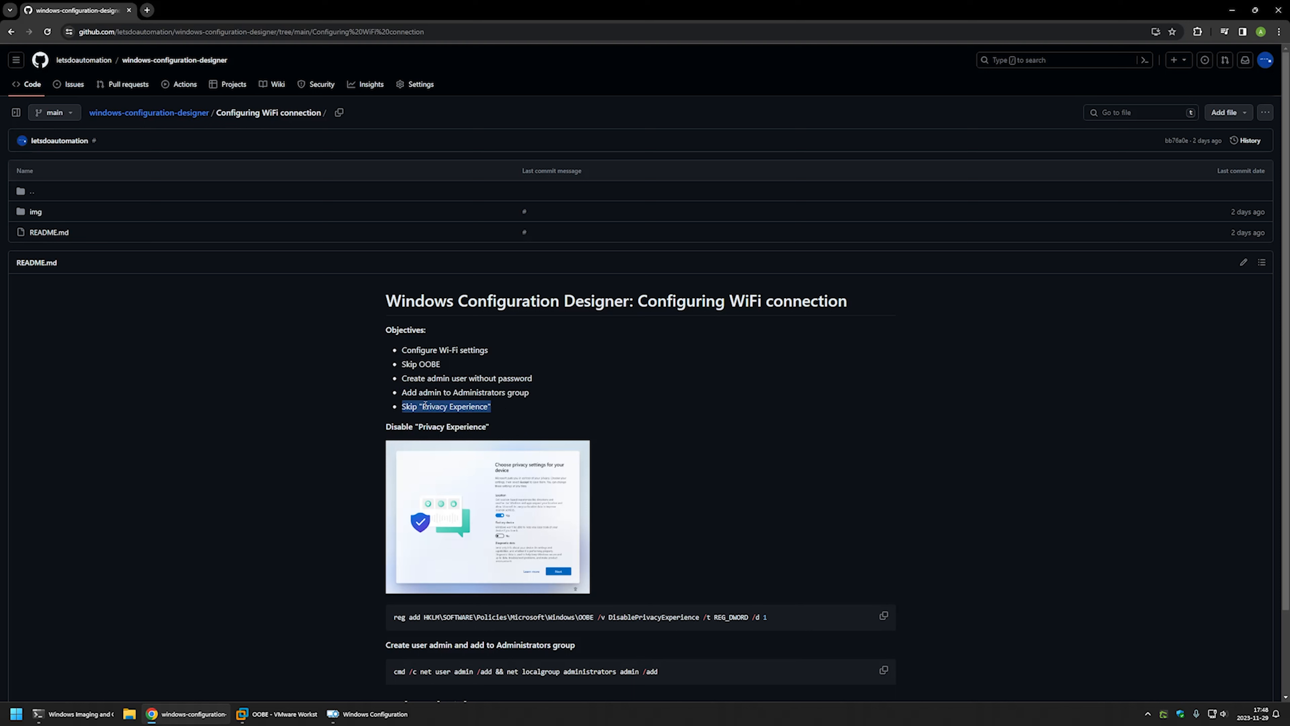
Highlight the Privacy Experience heading, then bring Windows Configuration Designer to the front.
click(499, 409)
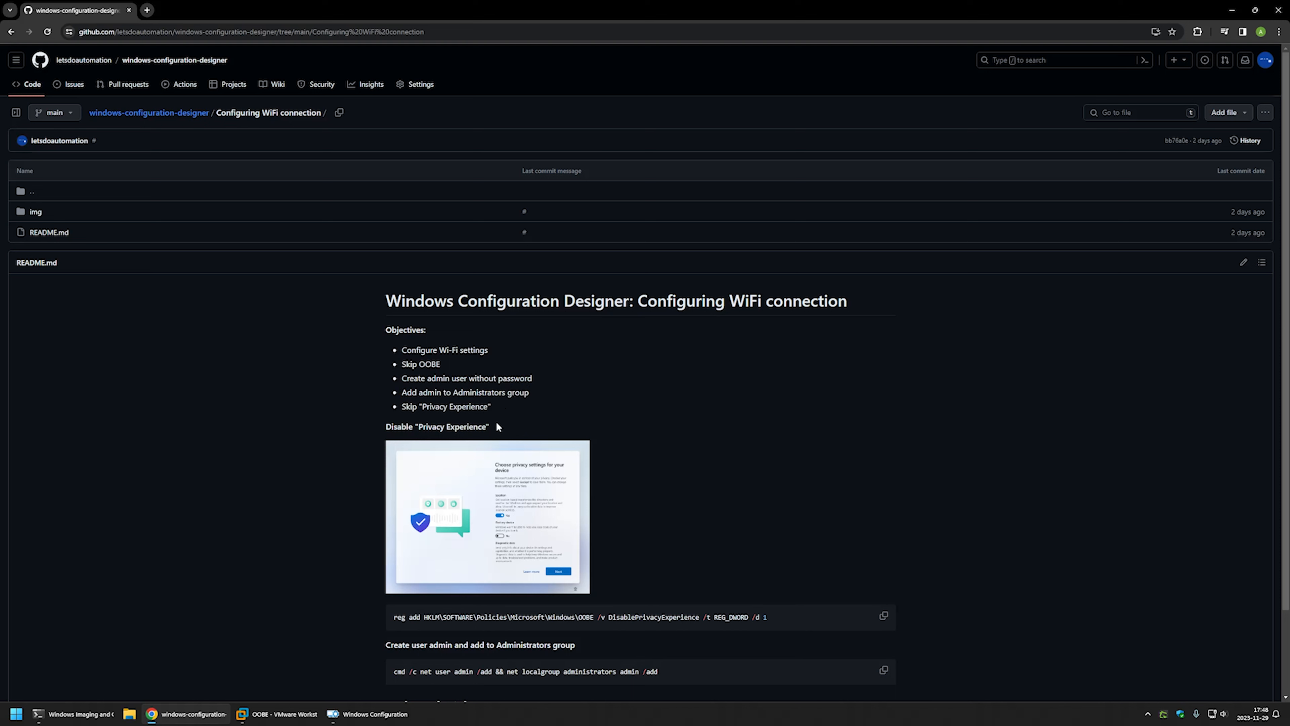
drag(496, 426, 409, 427)
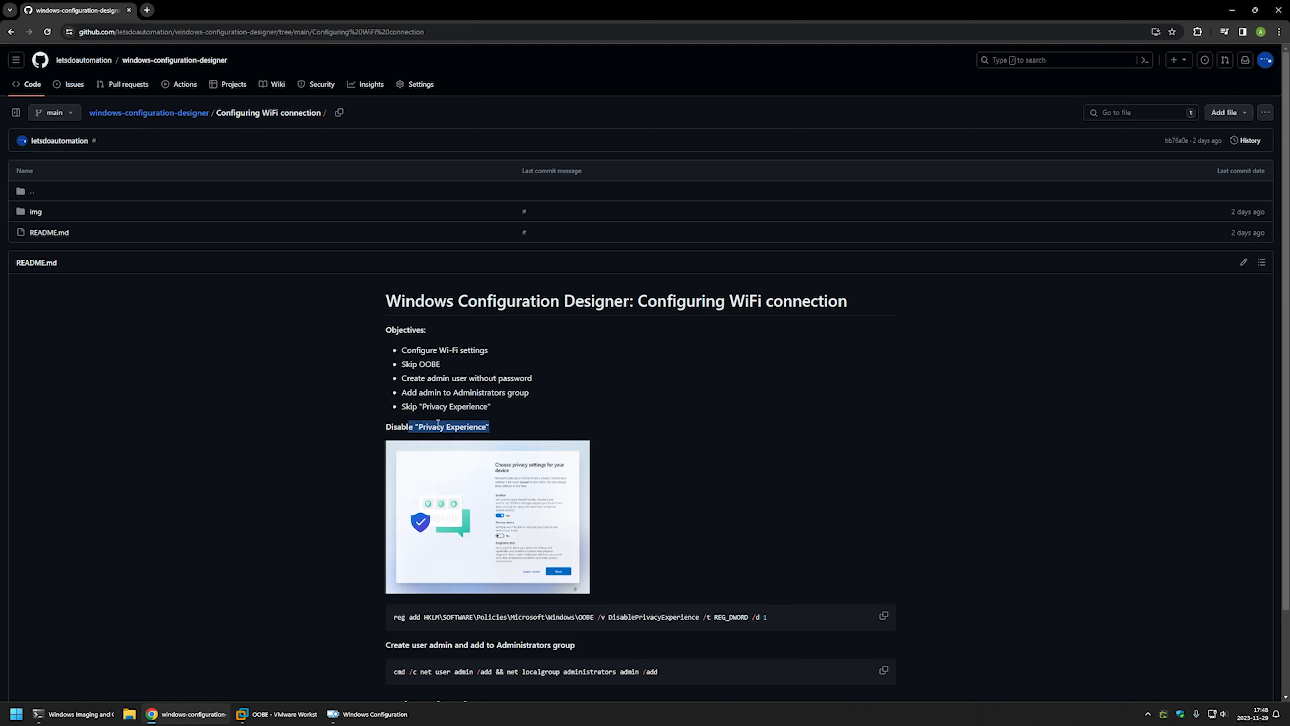
click(496, 407)
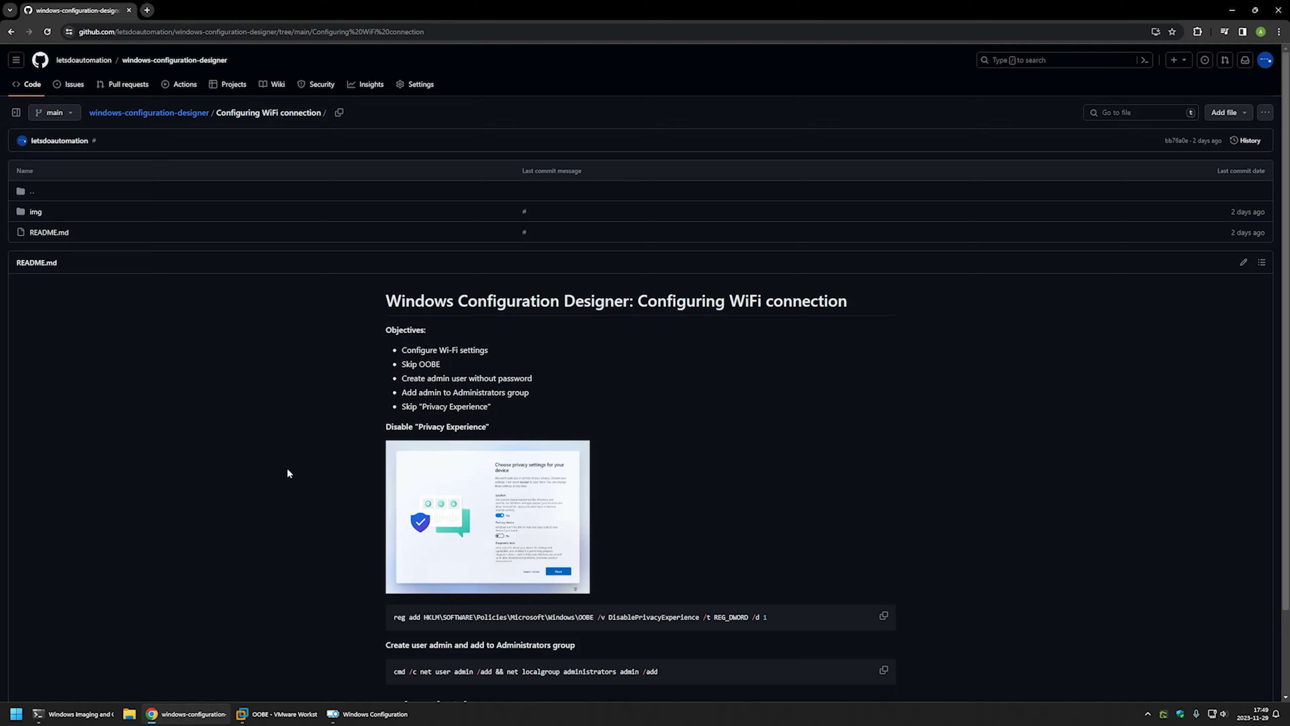
click(335, 714)
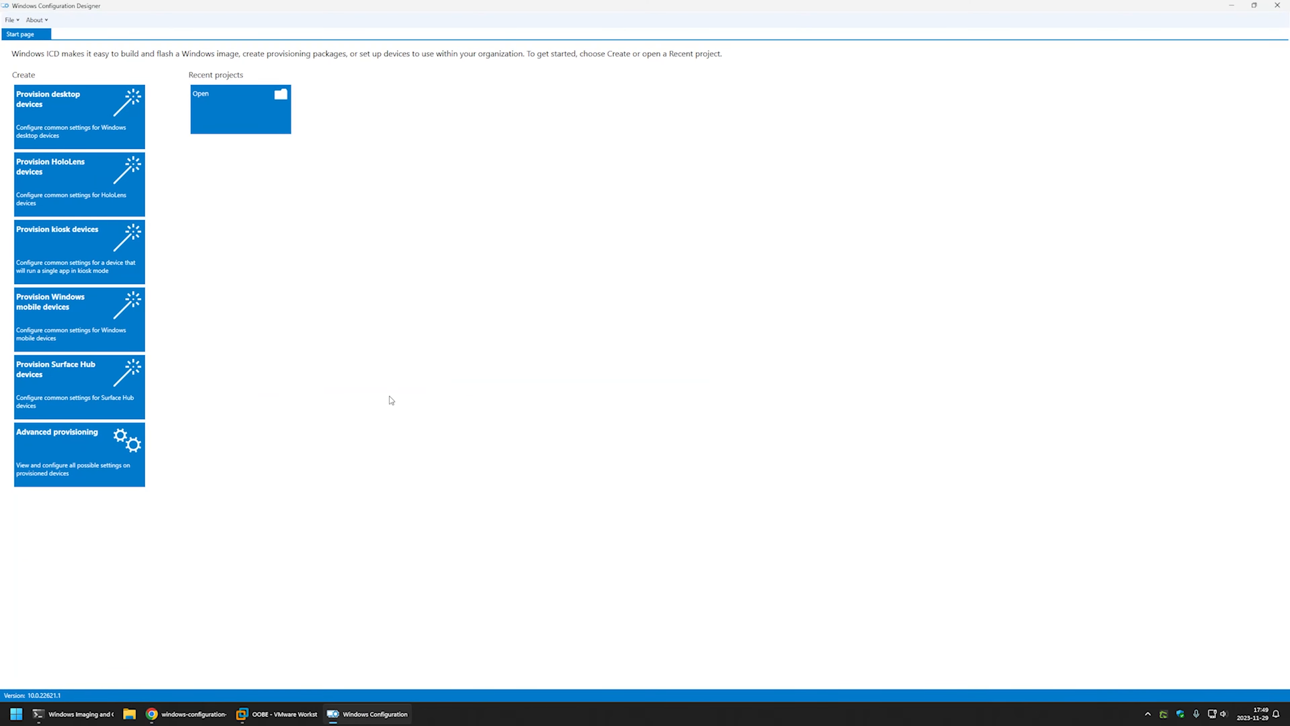
Create a new project named 'package' for All Windows desktop editions, importing no package.
click(11, 20)
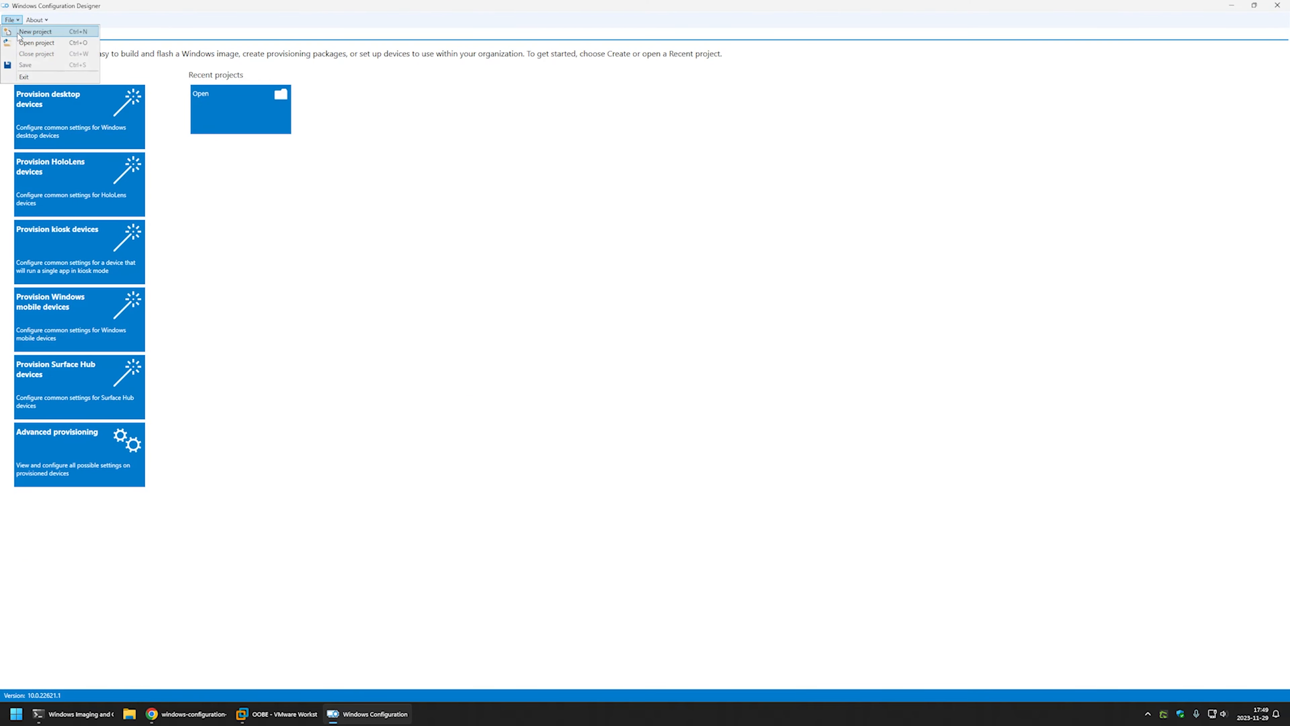
click(34, 31)
text(package)
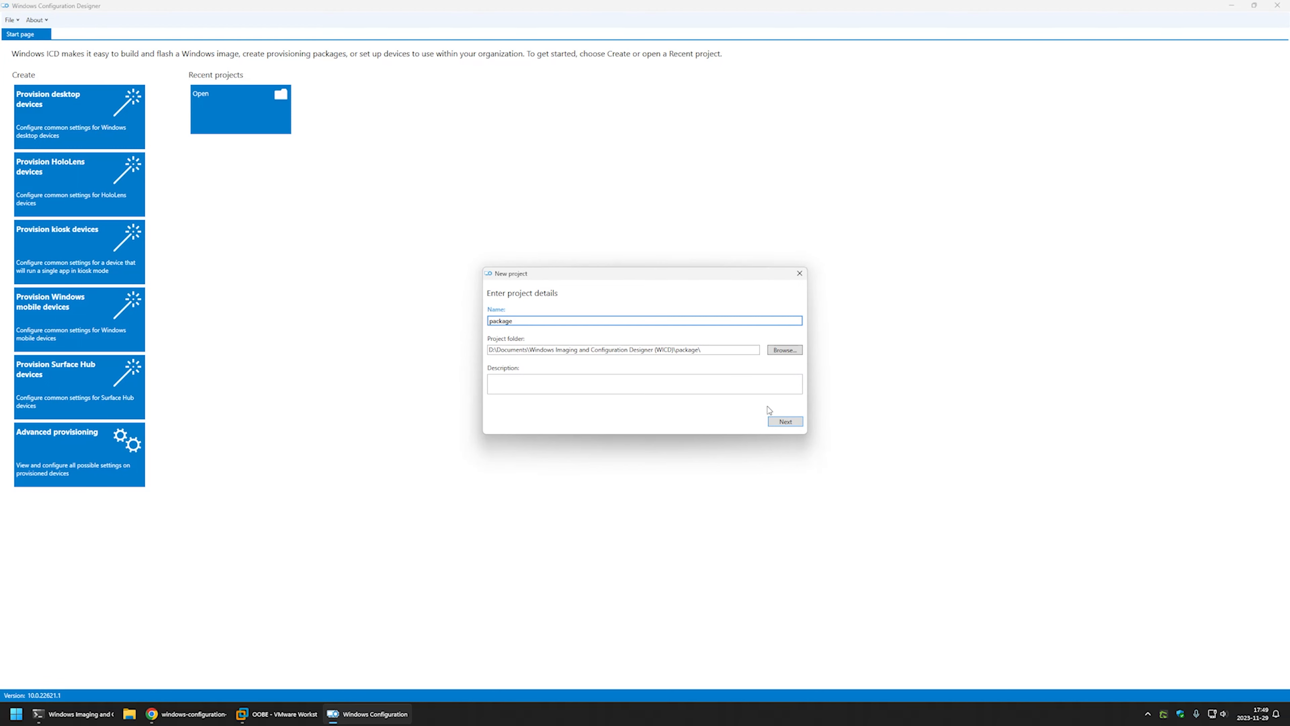
click(784, 421)
click(783, 422)
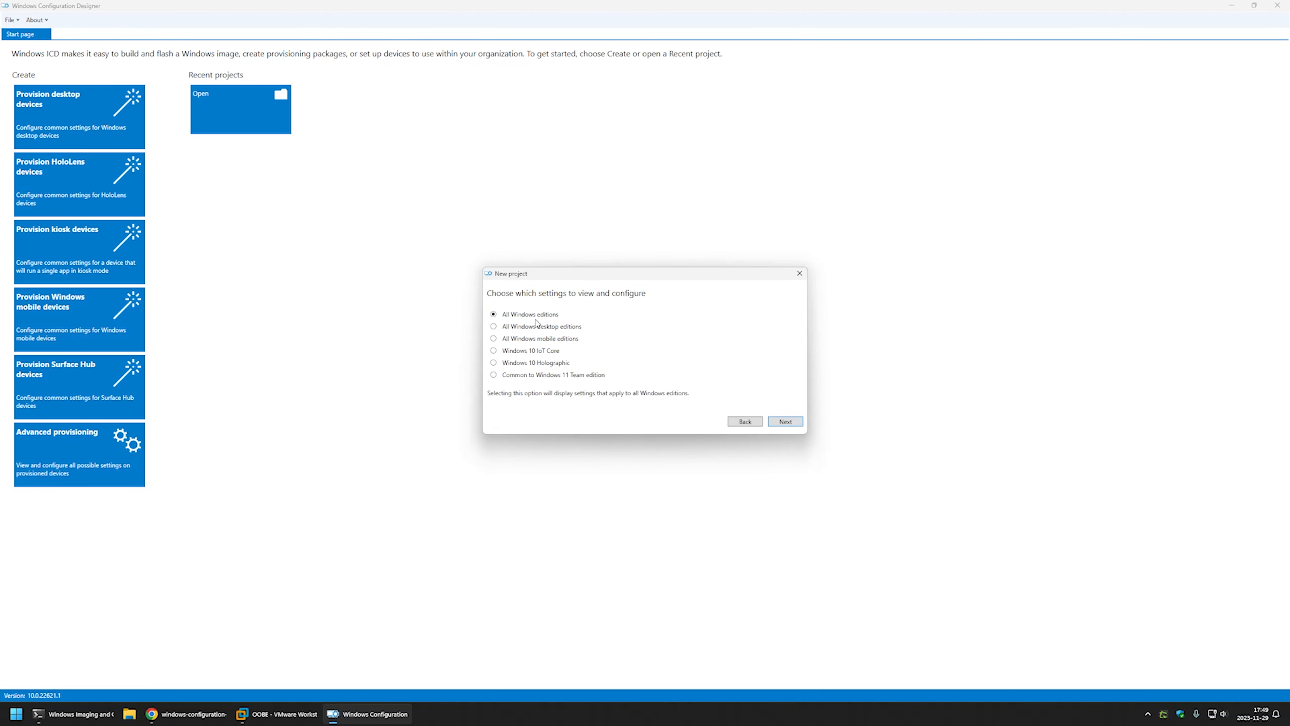
click(517, 329)
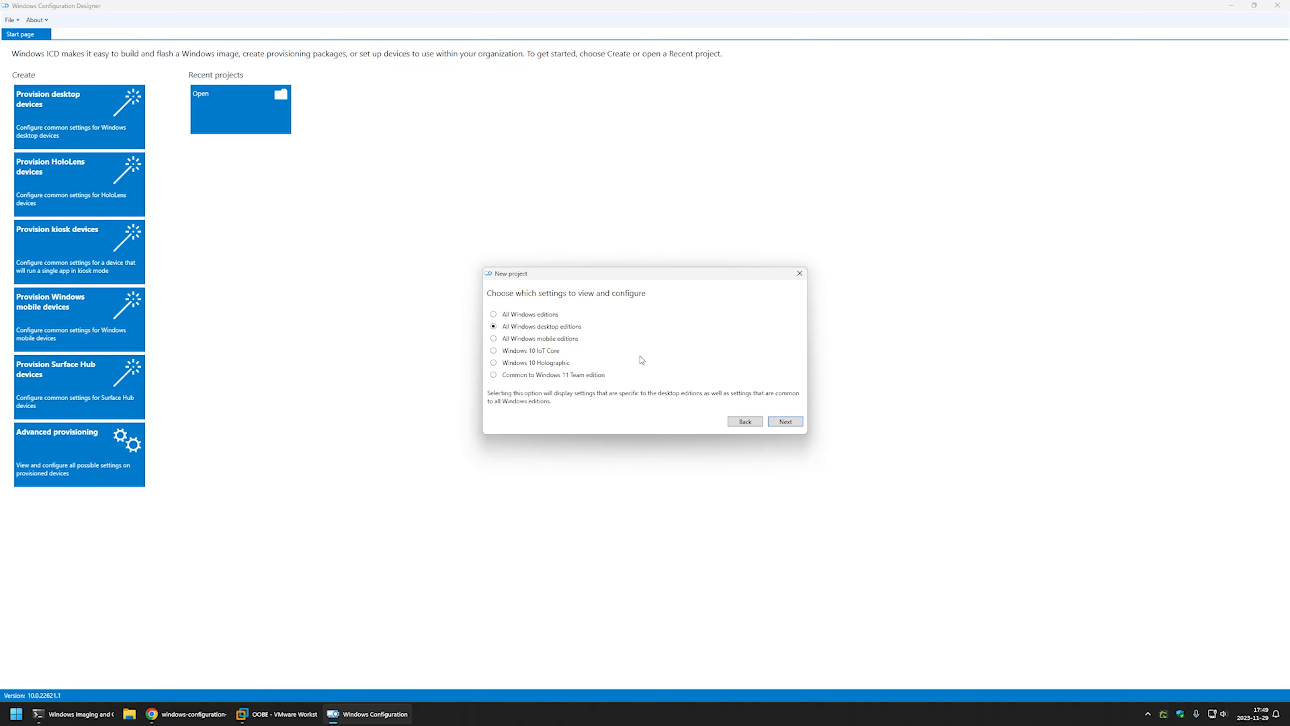
click(798, 424)
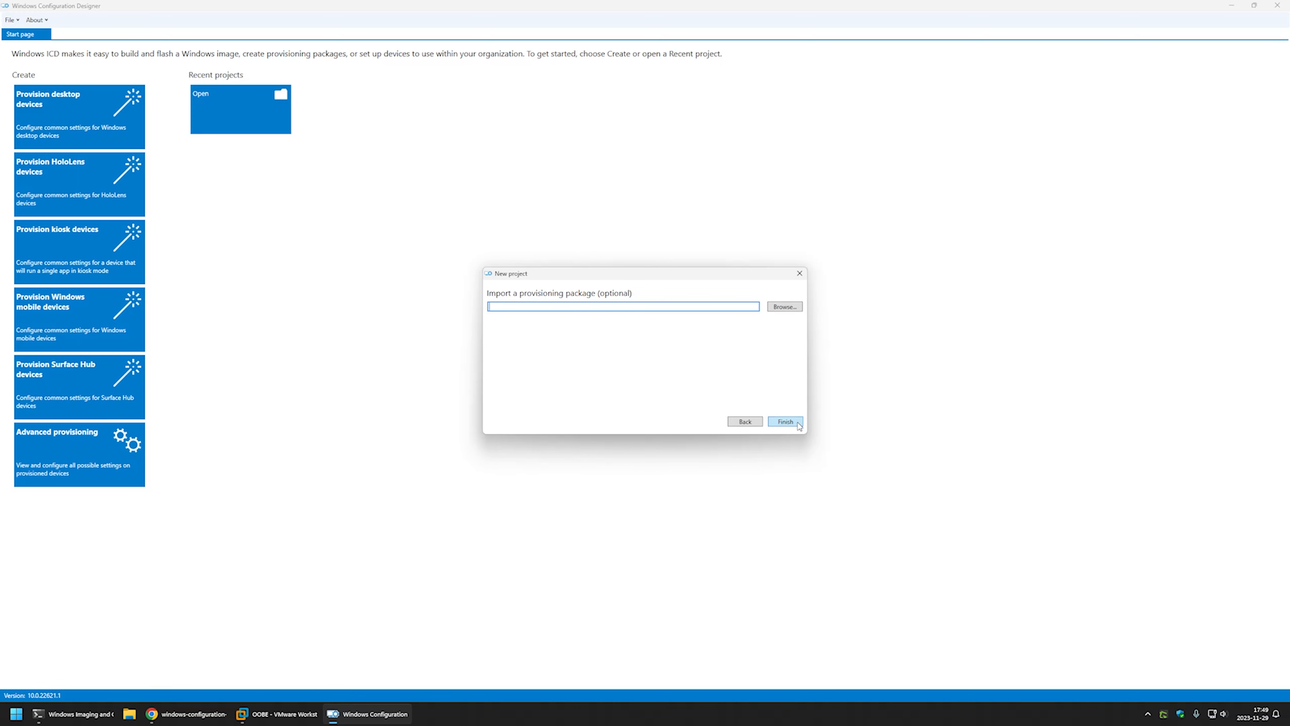
click(785, 421)
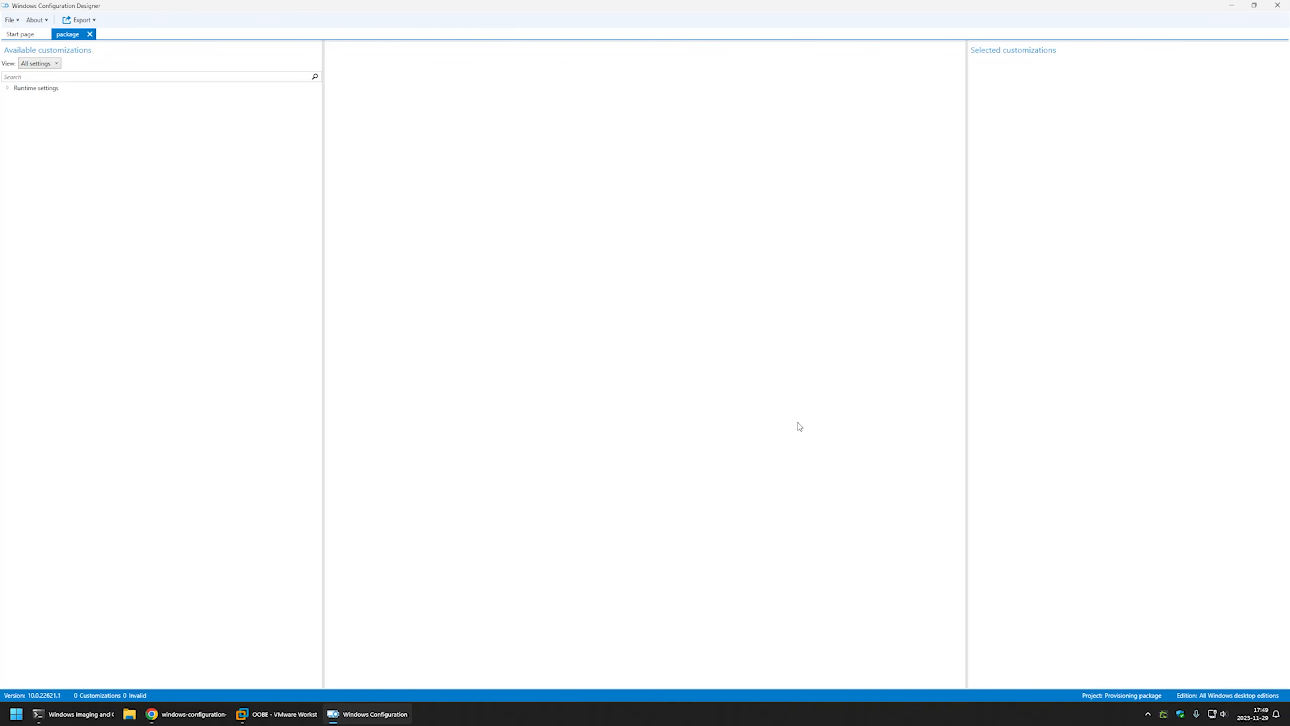
Add WLANSetting SSID 'letsdoautomation-wifi' under ConnectivityProfiles > WLAN and select its node.
click(7, 88)
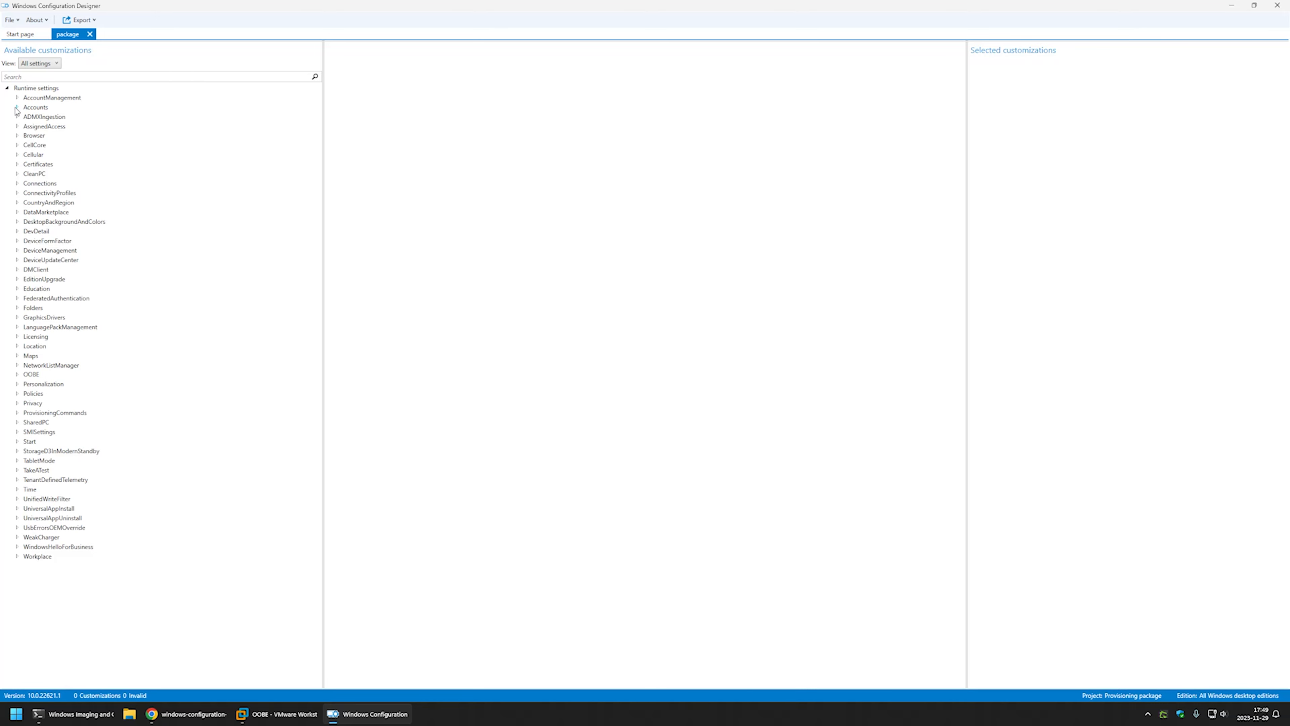
click(16, 193)
click(26, 259)
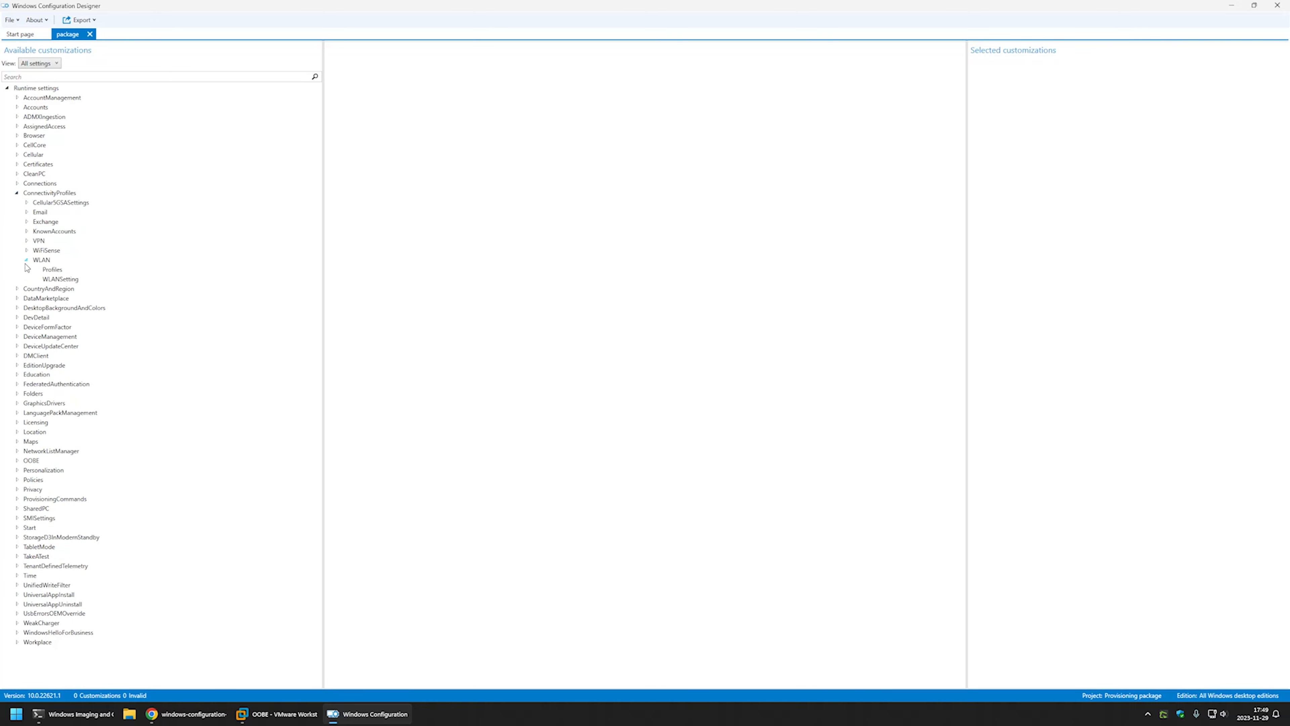
click(45, 281)
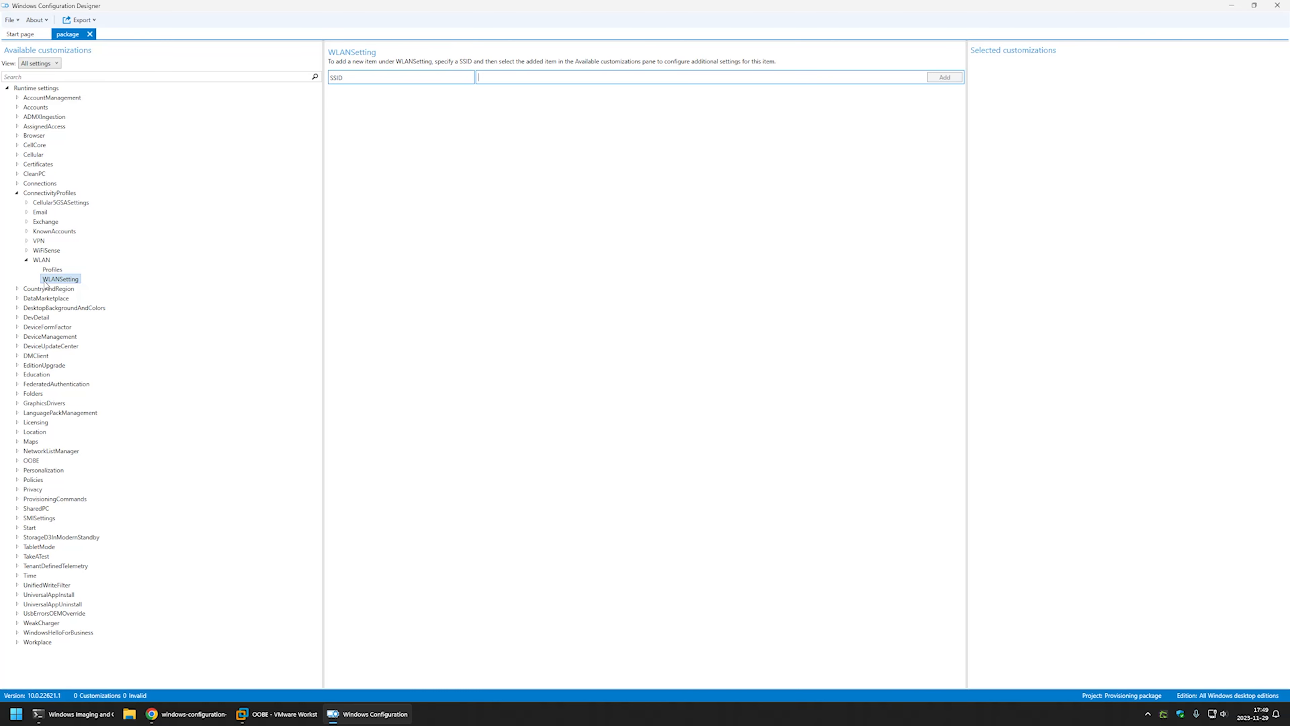
text(letsdoautomation-wifi)
click(931, 81)
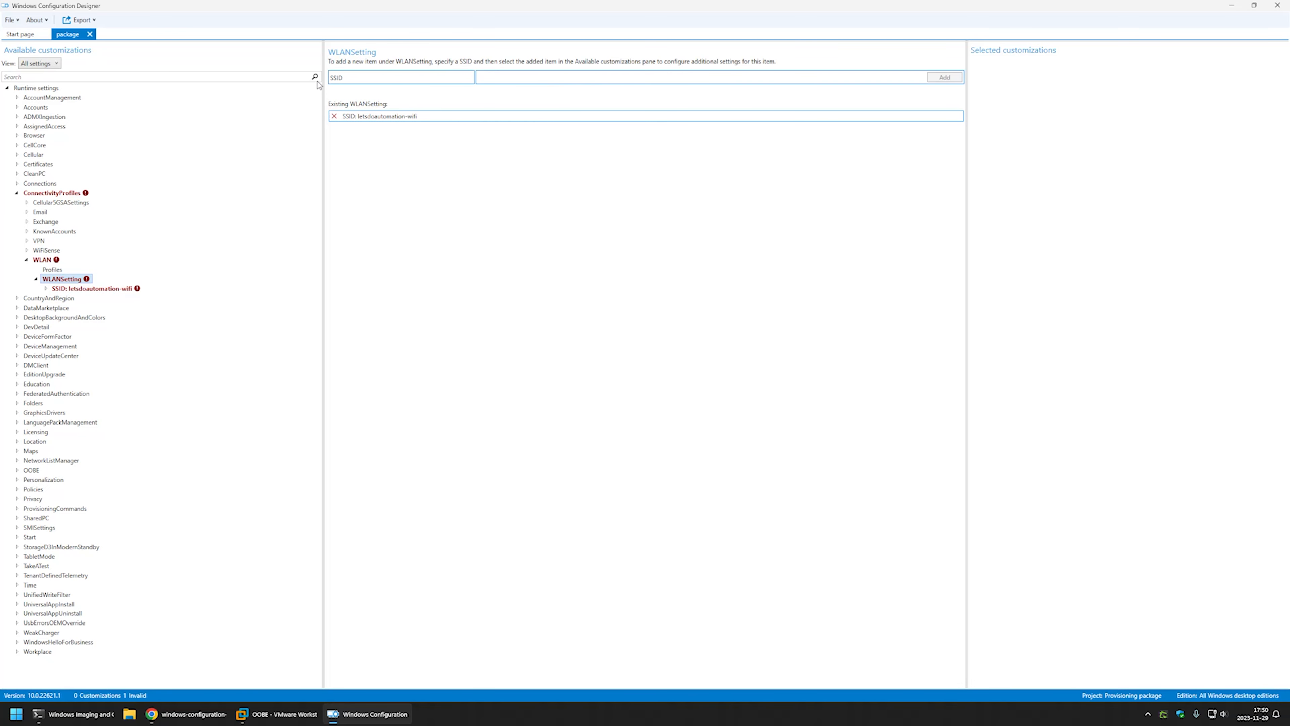
click(93, 289)
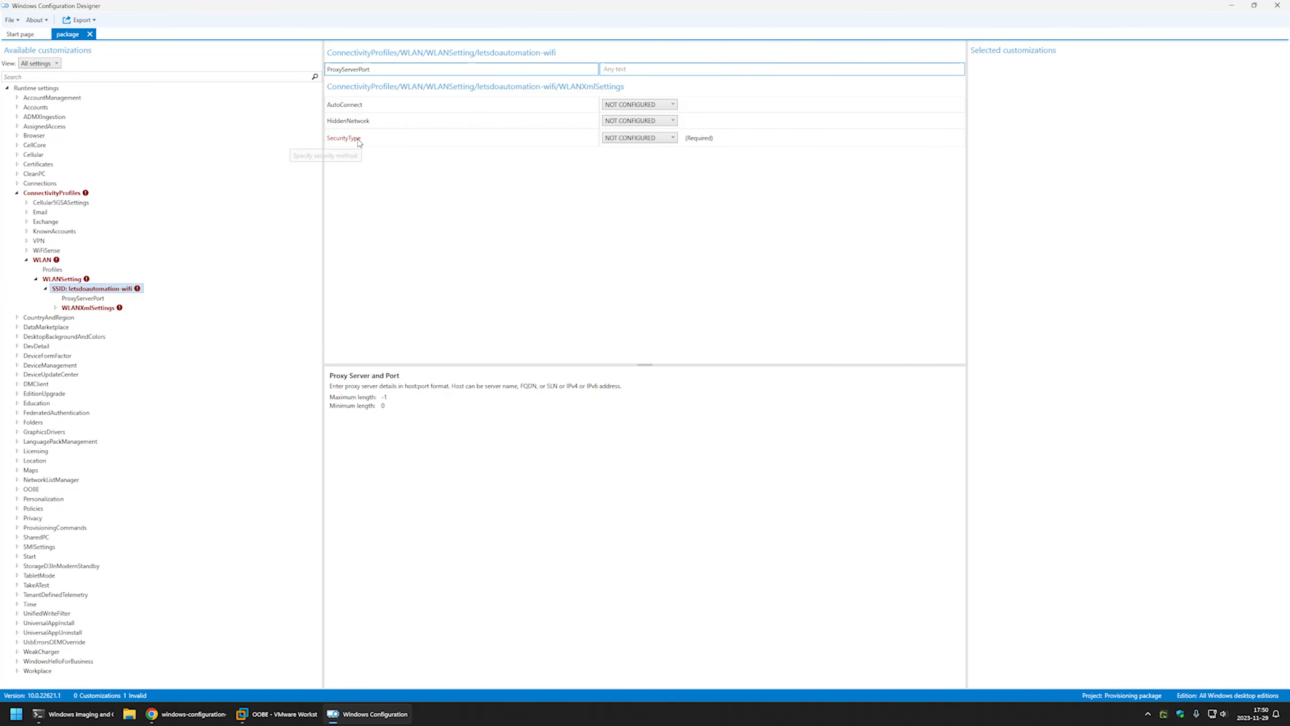
Set letsdoautomation-wifi to WPA2-Personal, enter the network security key, and set AutoConnect TRUE.
click(633, 140)
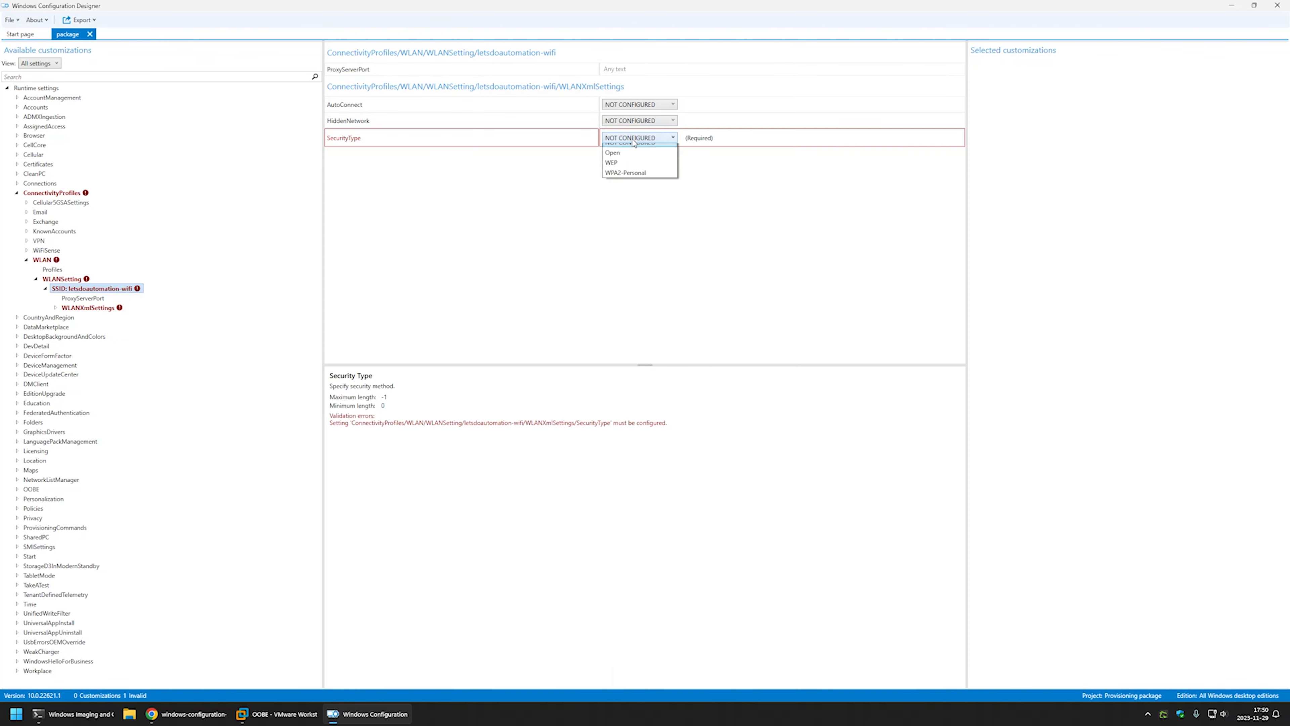
click(638, 173)
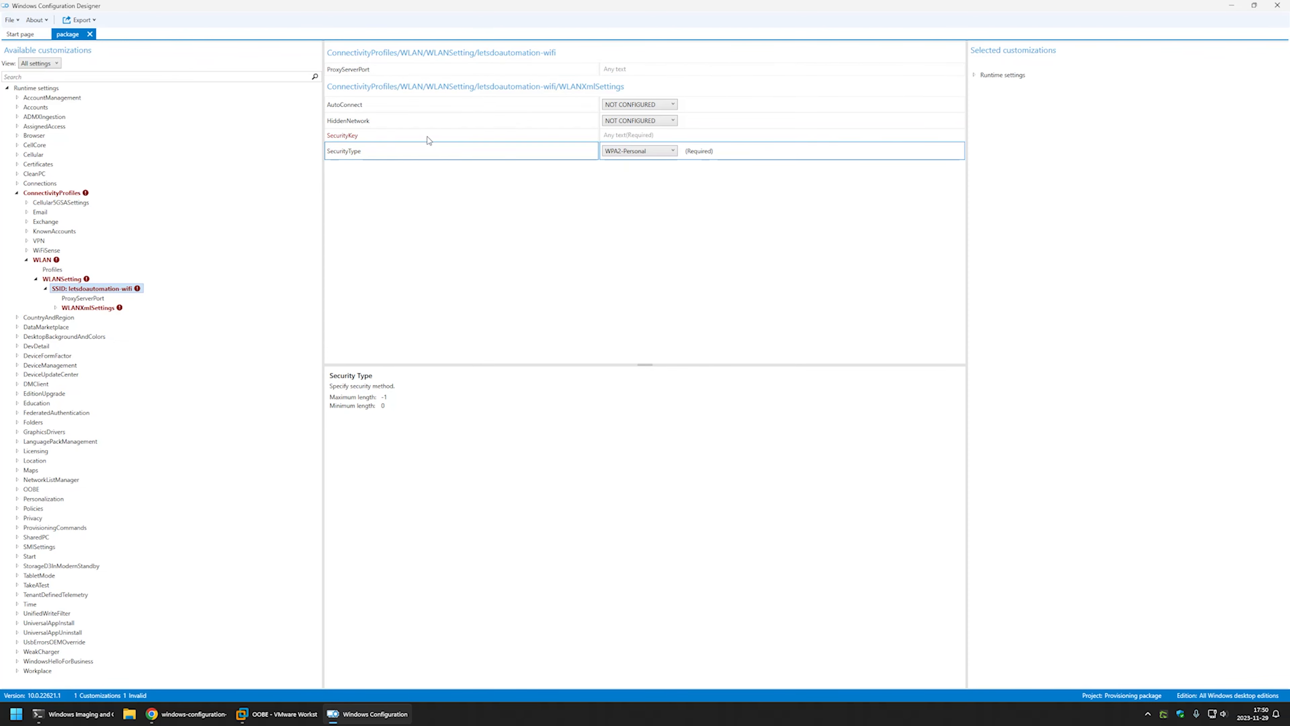
click(629, 136)
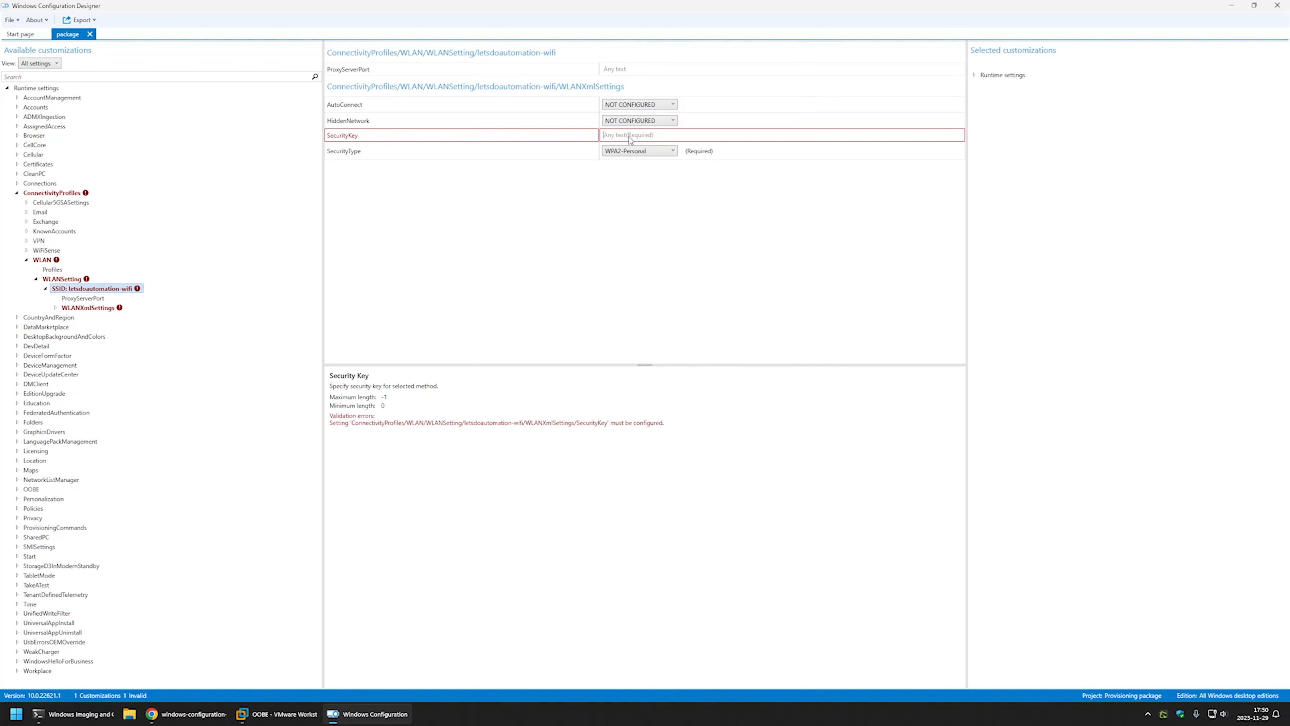
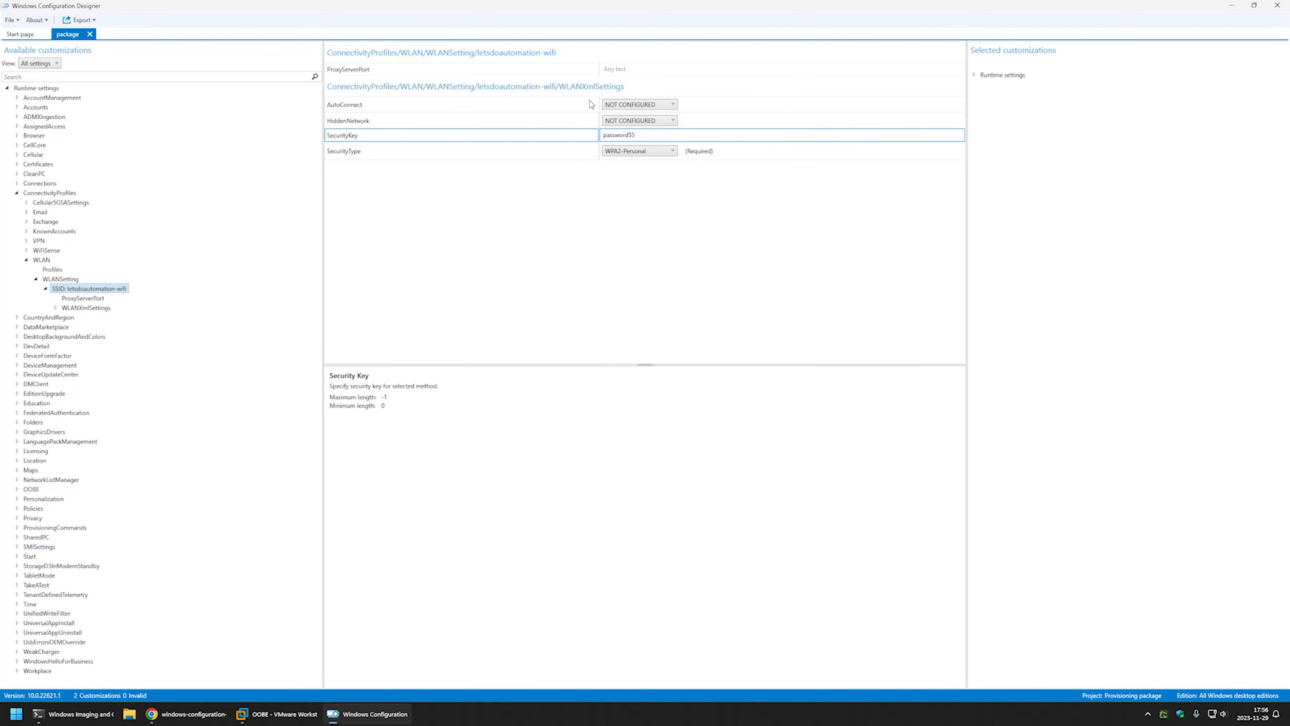
click(615, 106)
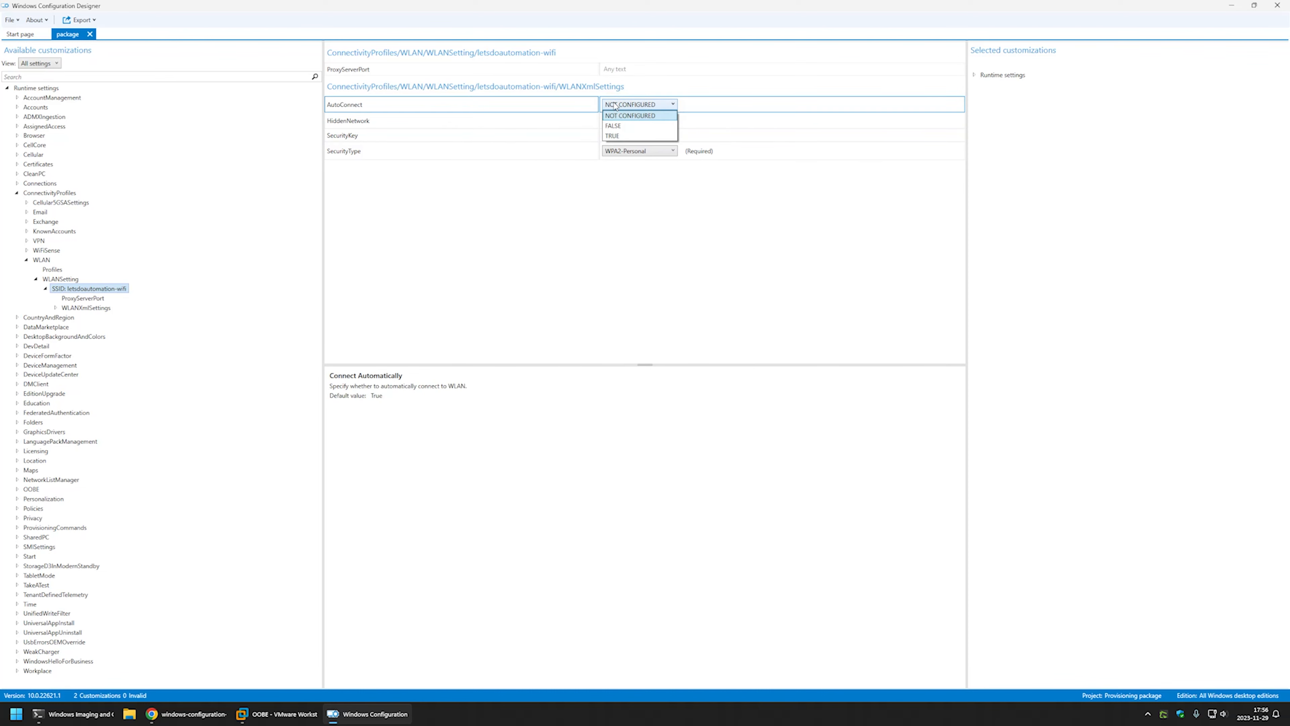
click(617, 135)
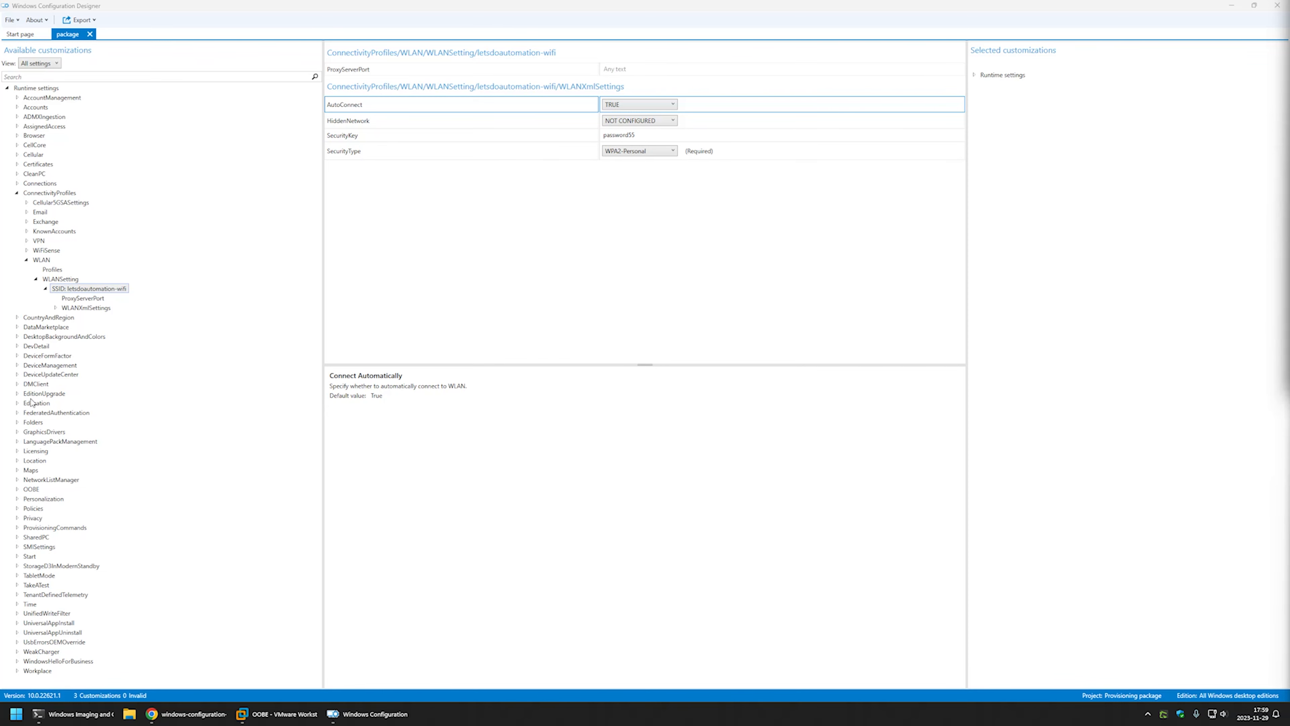
Set OOBE > Desktop > HideOobe to TRUE.
click(17, 489)
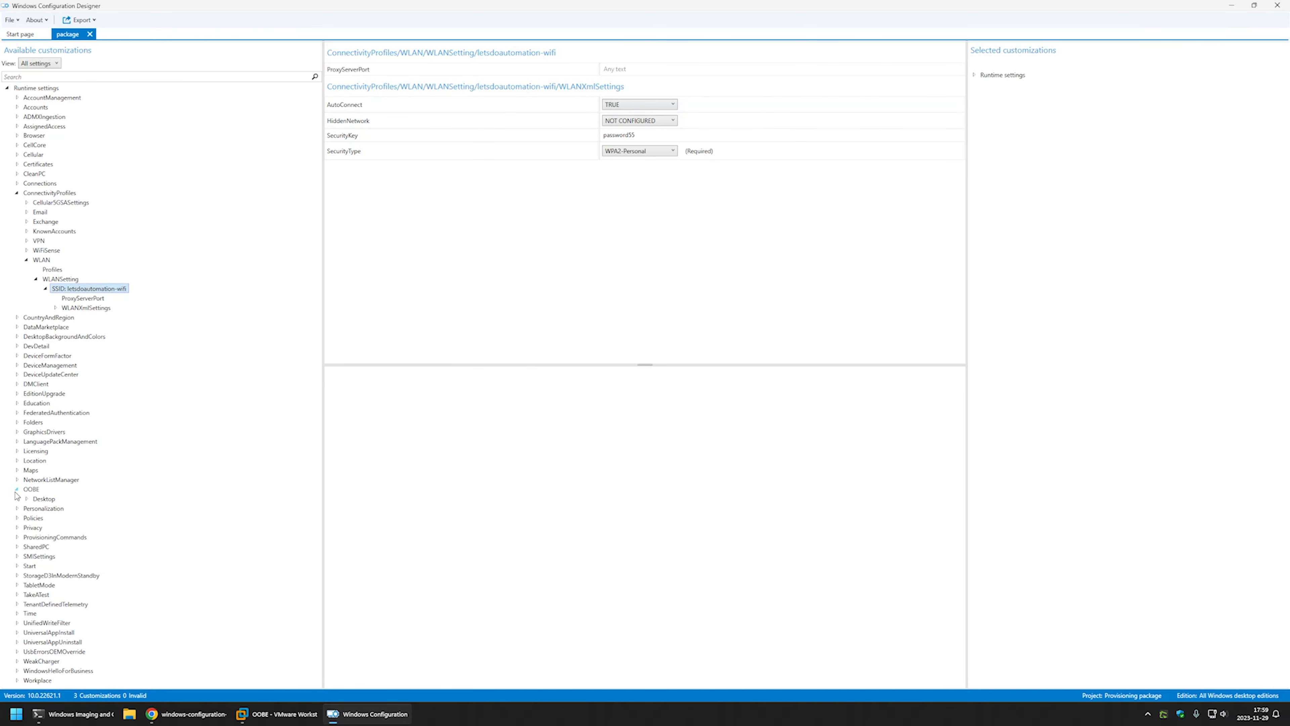
double_click(39, 499)
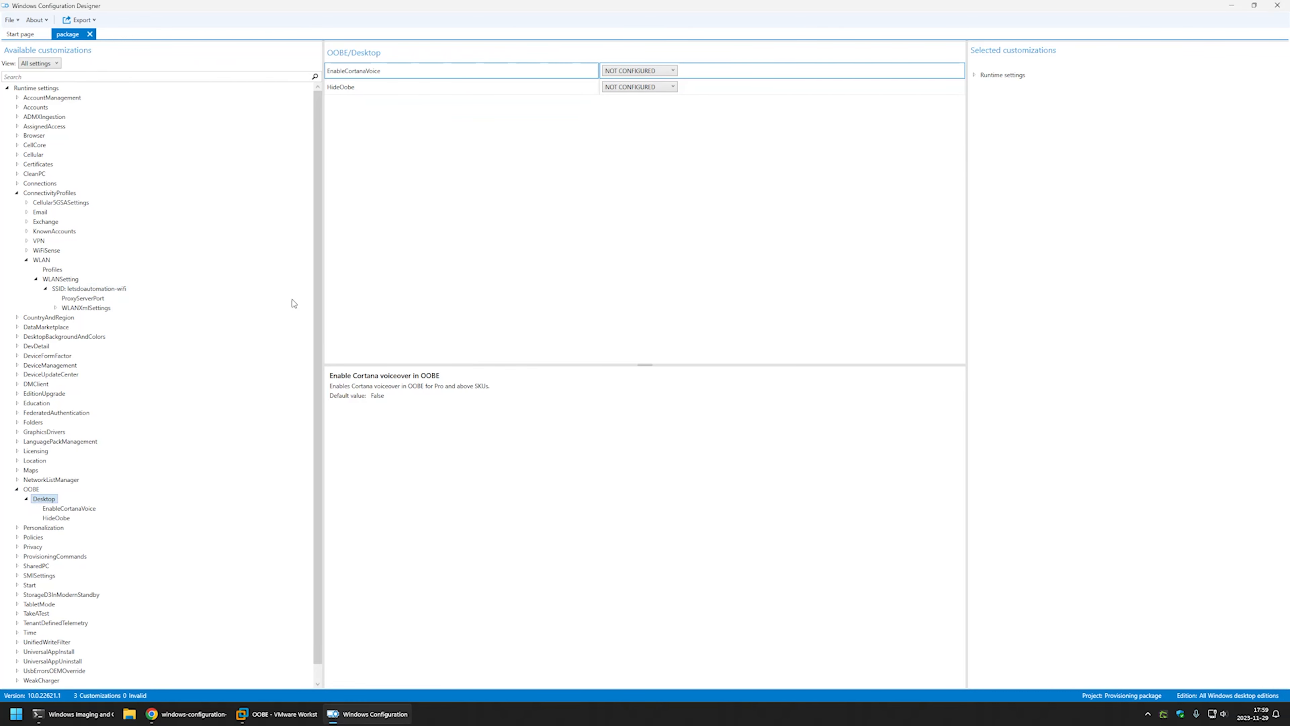
click(637, 87)
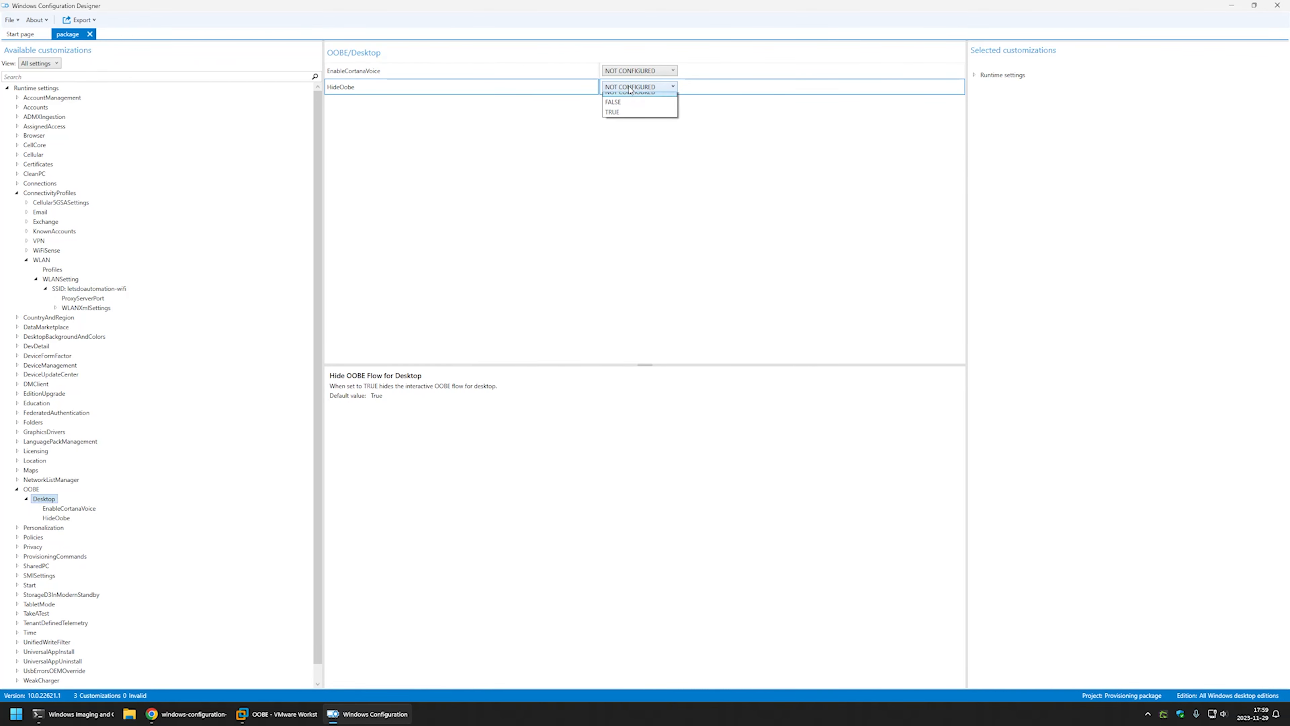
click(623, 119)
scroll(242, 308, down, 1)
Add PrimaryContext command 'Create_admin', select it, then view the README's admin command in Chrome.
click(16, 539)
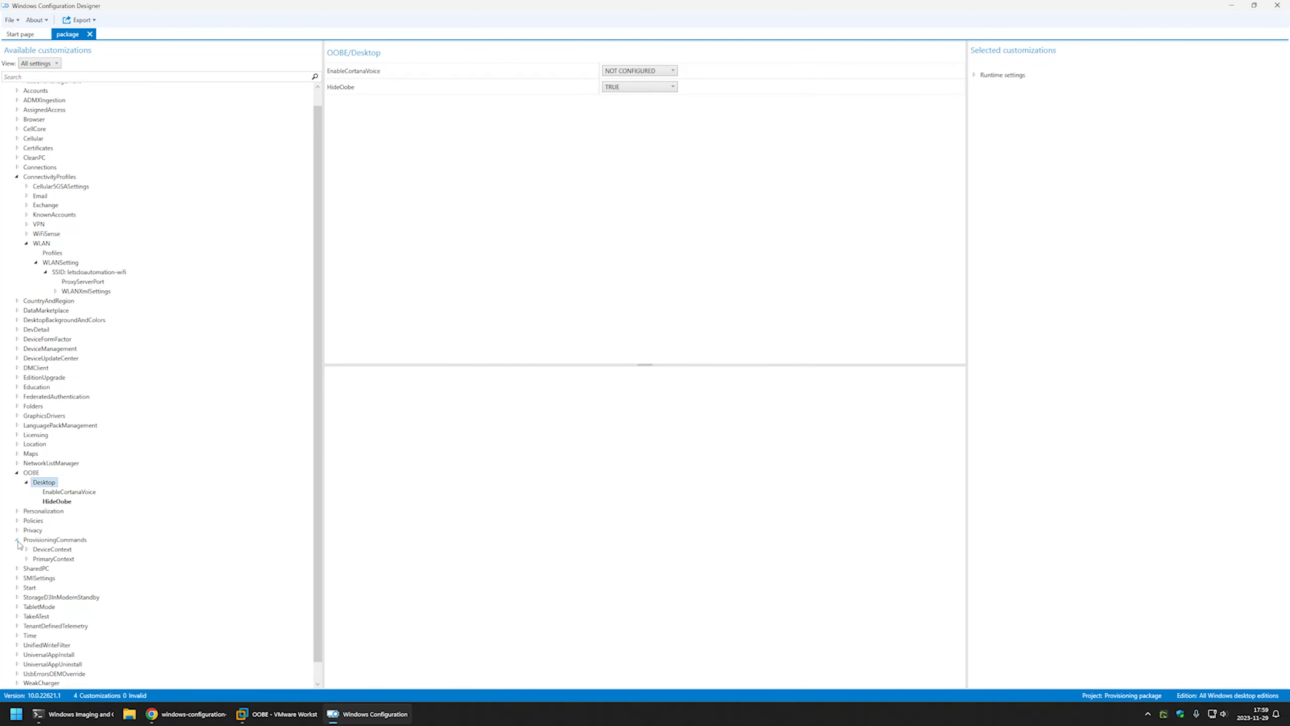
click(27, 558)
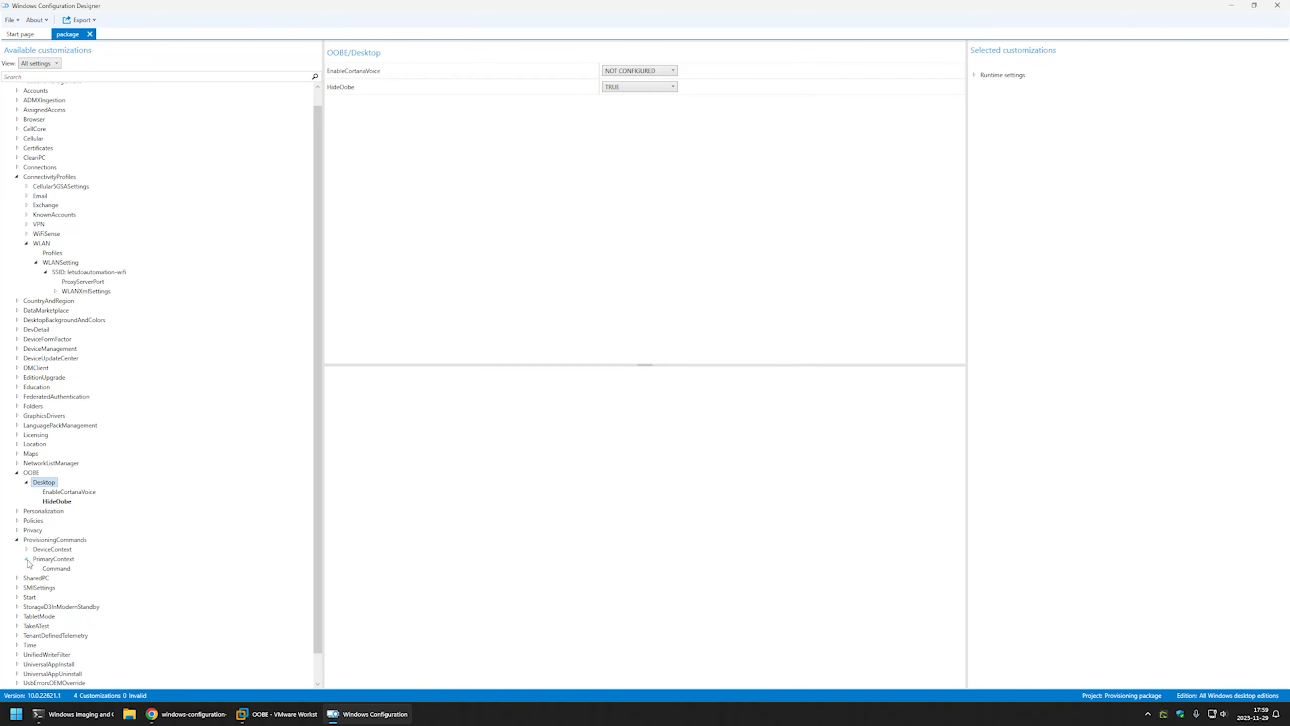
click(53, 569)
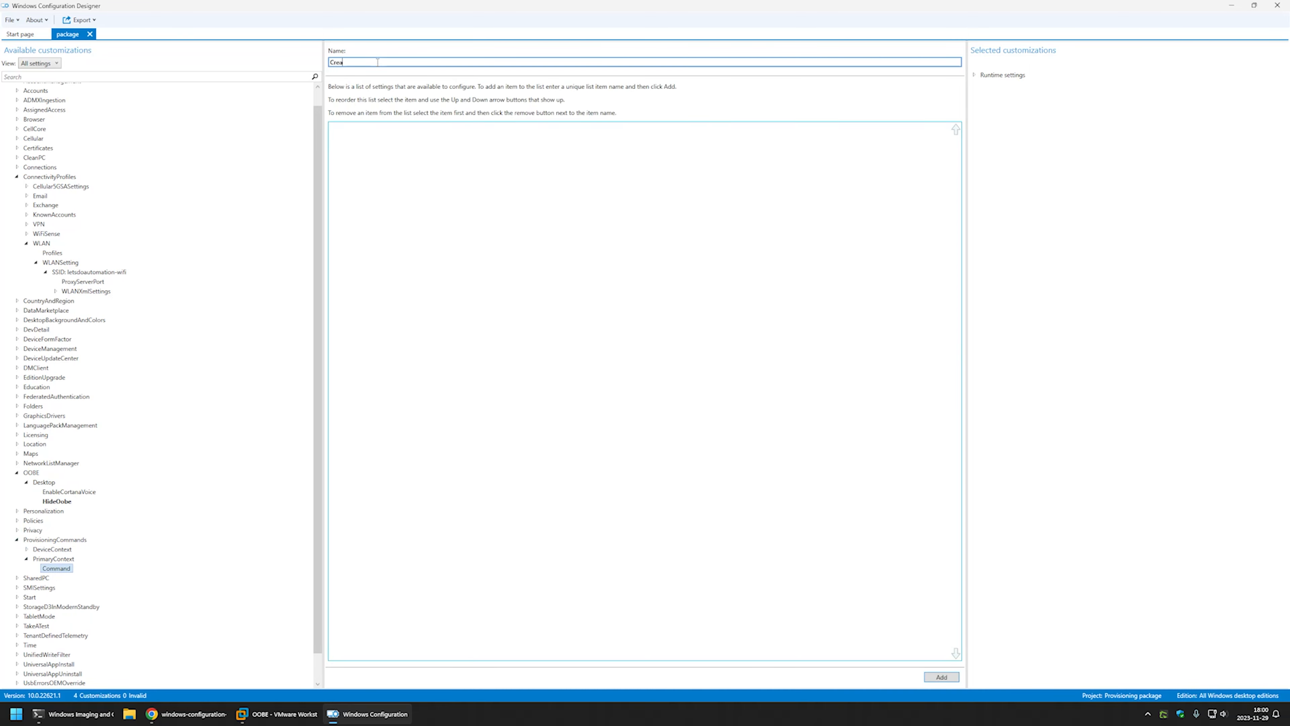
click(377, 62)
text(Create_admin)
click(933, 676)
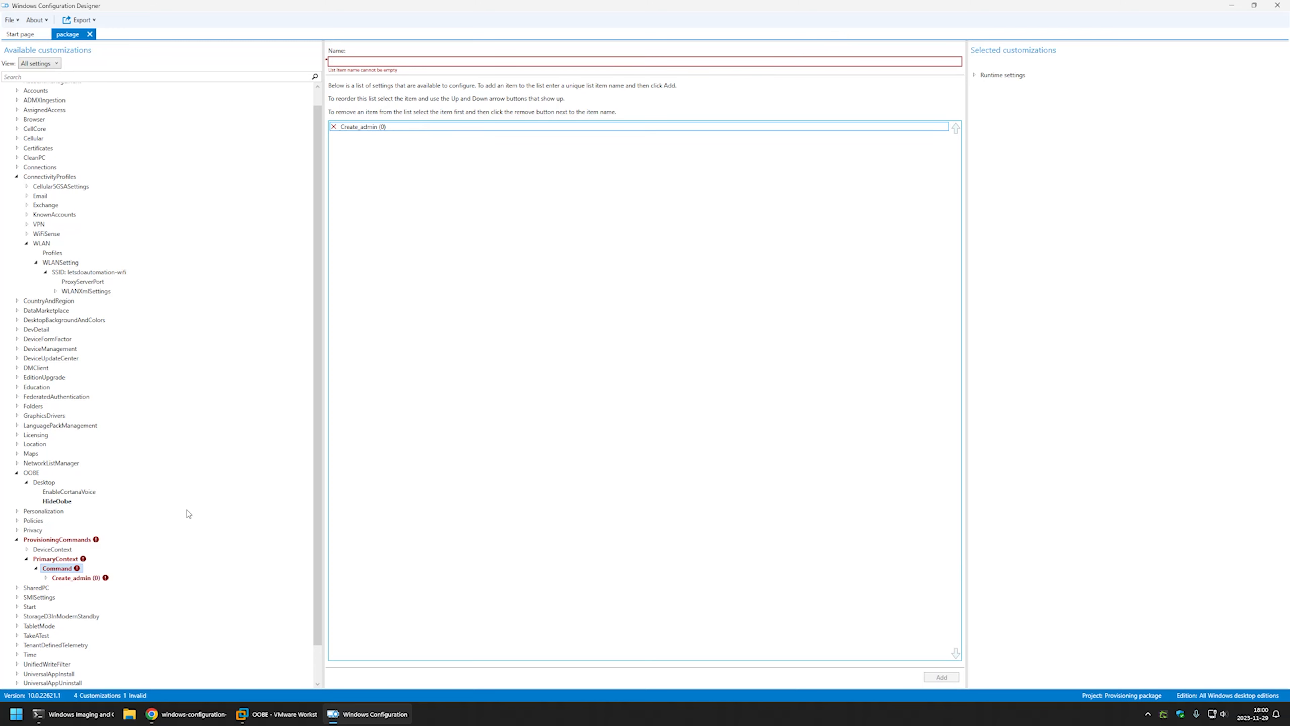
click(75, 579)
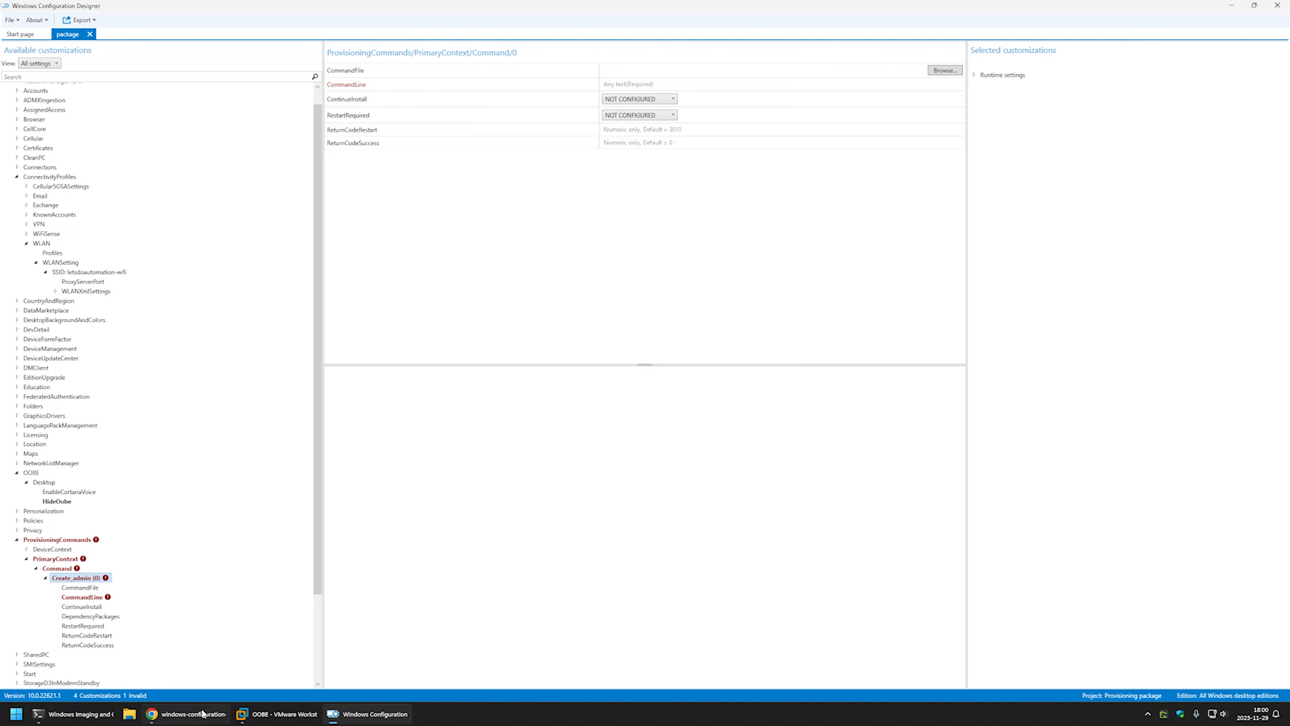
click(189, 713)
scroll(236, 419, down, 2)
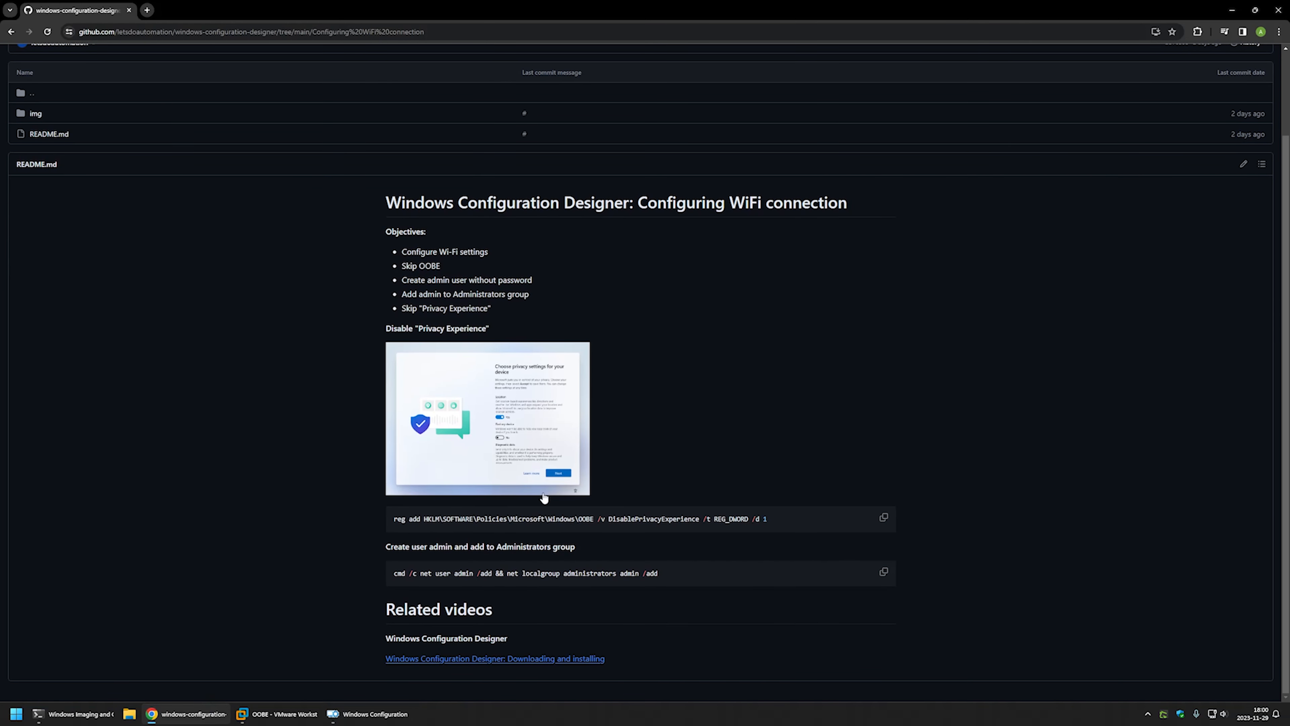
Copy the README's create-admin command line and return to Windows Configuration Designer.
drag(660, 573, 394, 574)
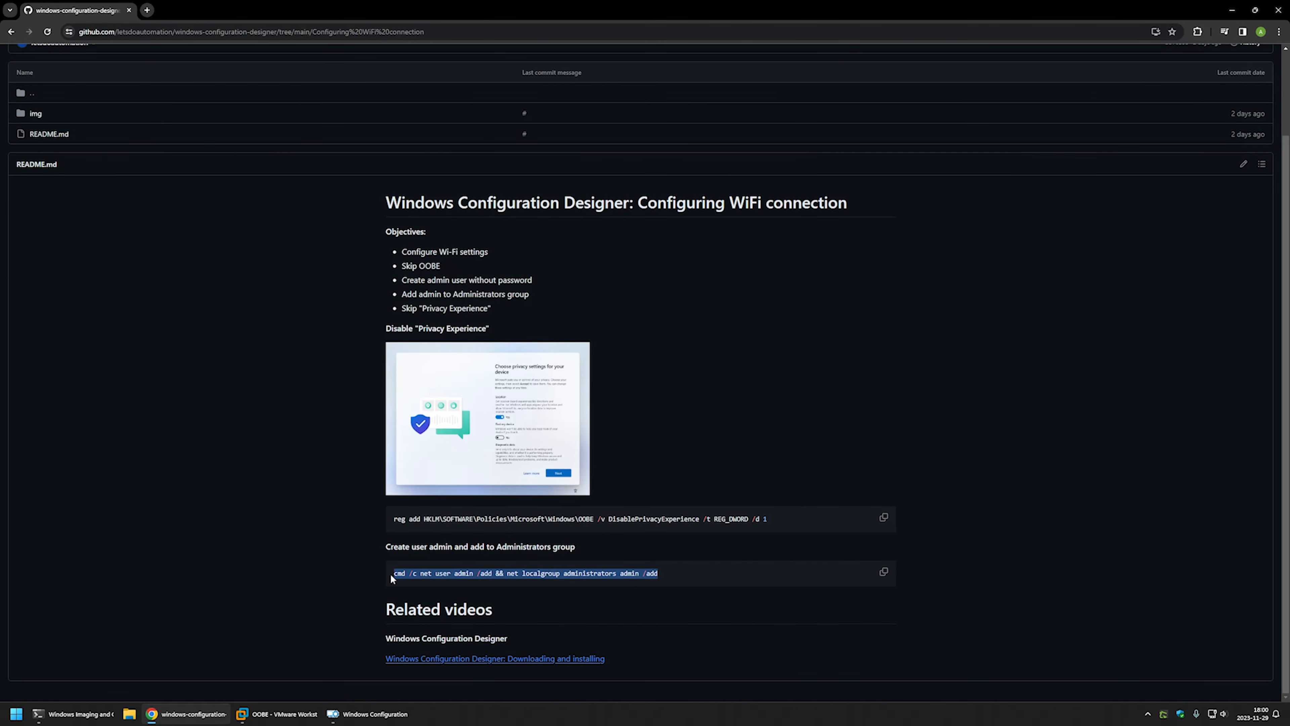
right_click(409, 575)
click(426, 587)
drag(474, 573, 393, 570)
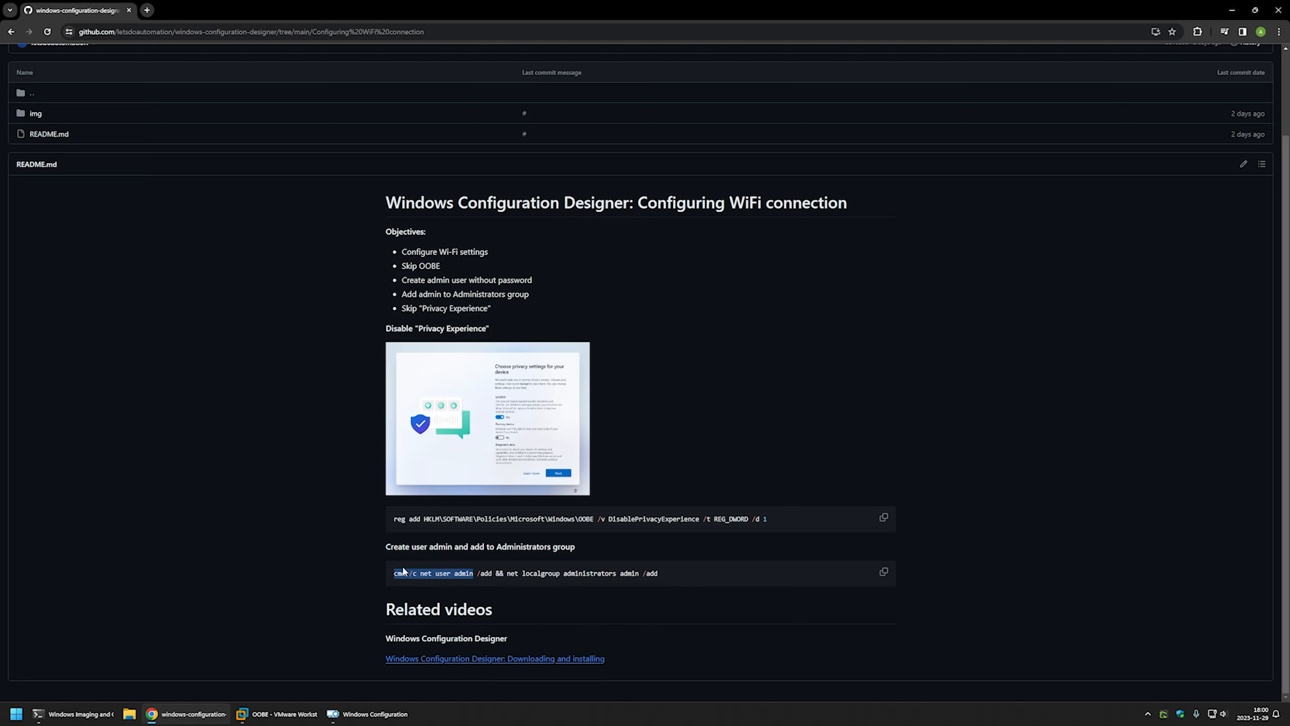
click(511, 595)
drag(660, 574, 510, 574)
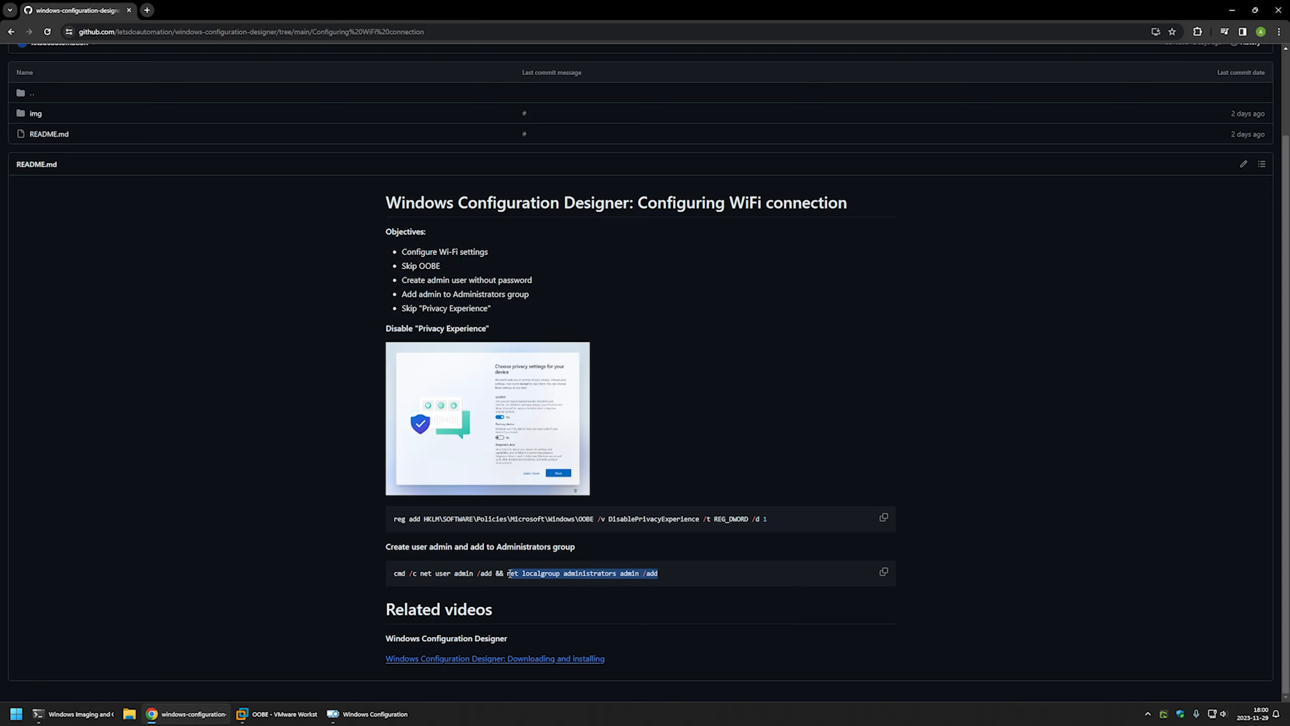
click(372, 712)
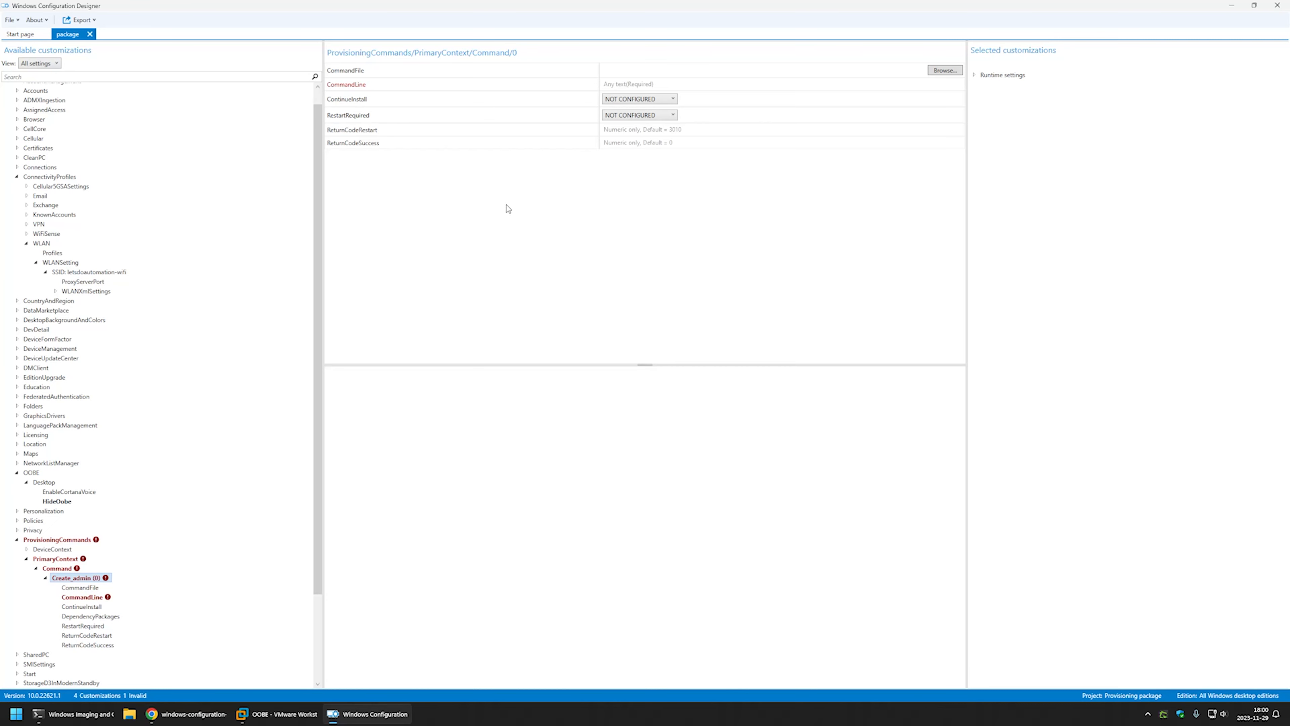
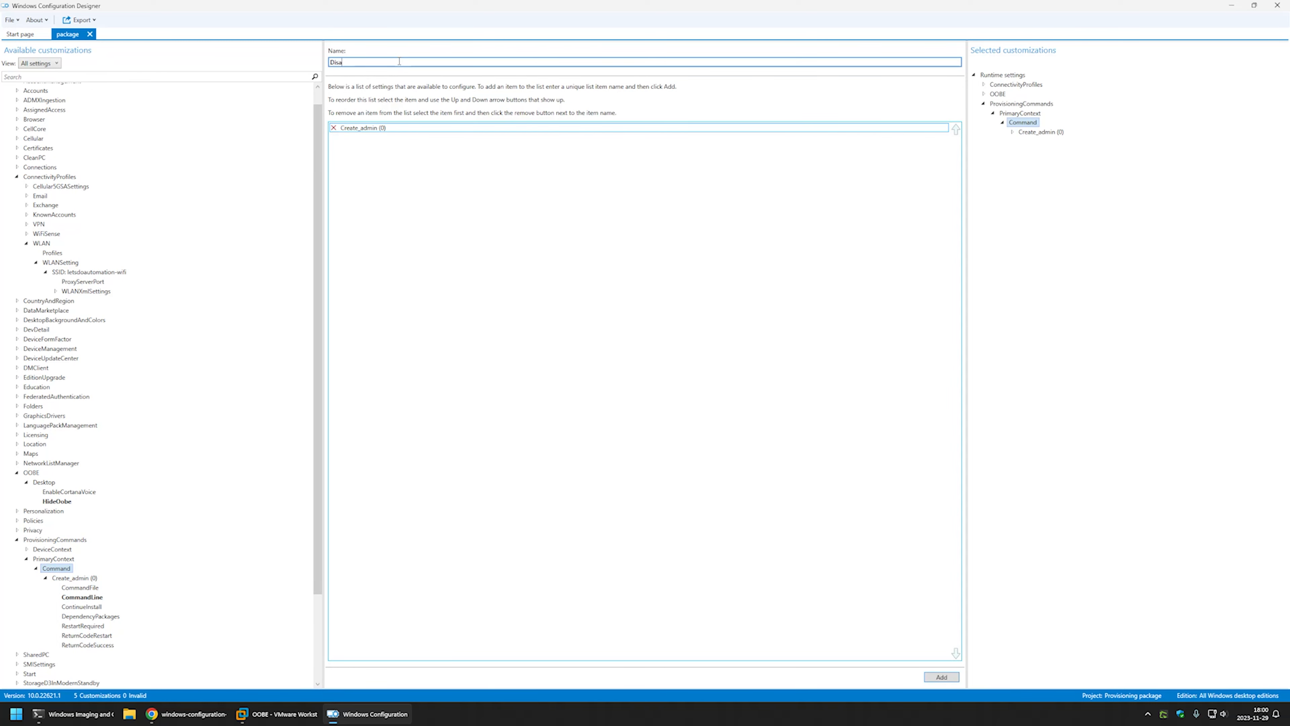
Add a second provisioning command named Disable_privacy after Create_admin, then bring up the GitHub README.
text(ble_privacy)
click(940, 676)
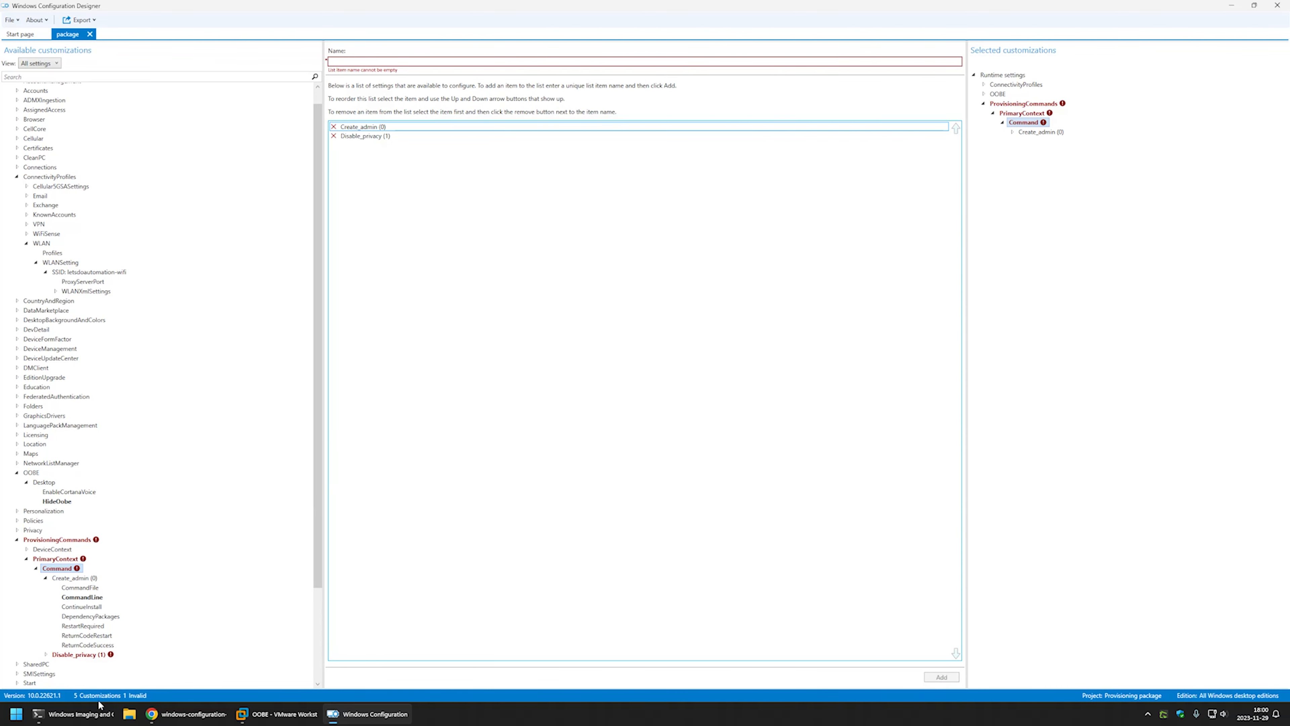
click(162, 713)
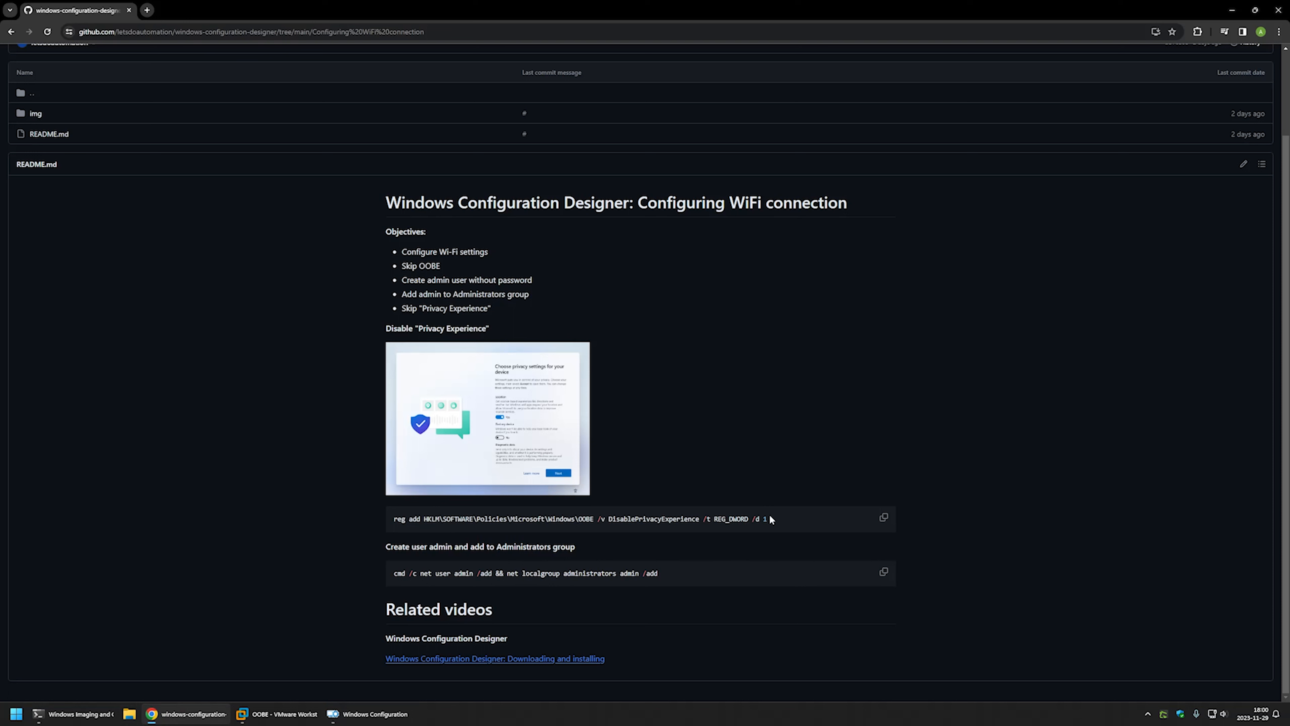
Copy the reg add DisablePrivacyExperience line, examining its registry path, value name and value 1.
drag(777, 520, 394, 525)
right_click(414, 527)
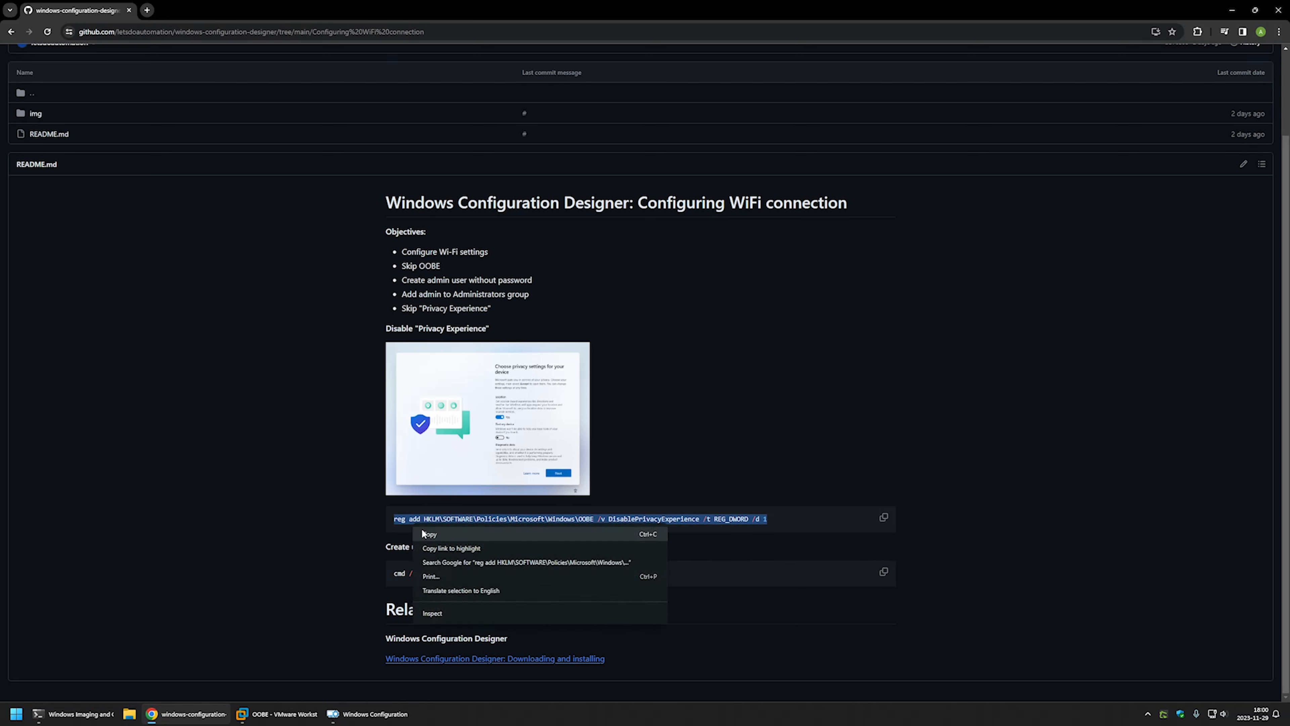
click(440, 536)
click(527, 543)
drag(595, 520, 424, 519)
click(672, 544)
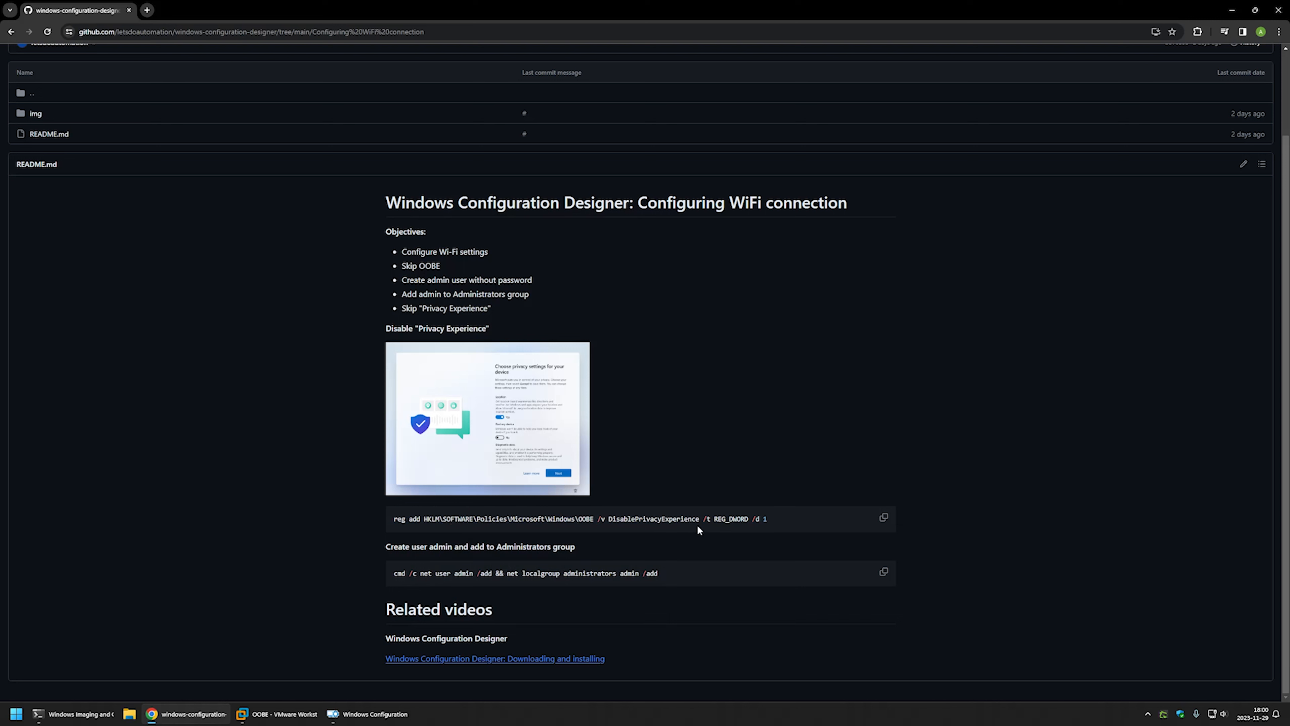
double_click(670, 517)
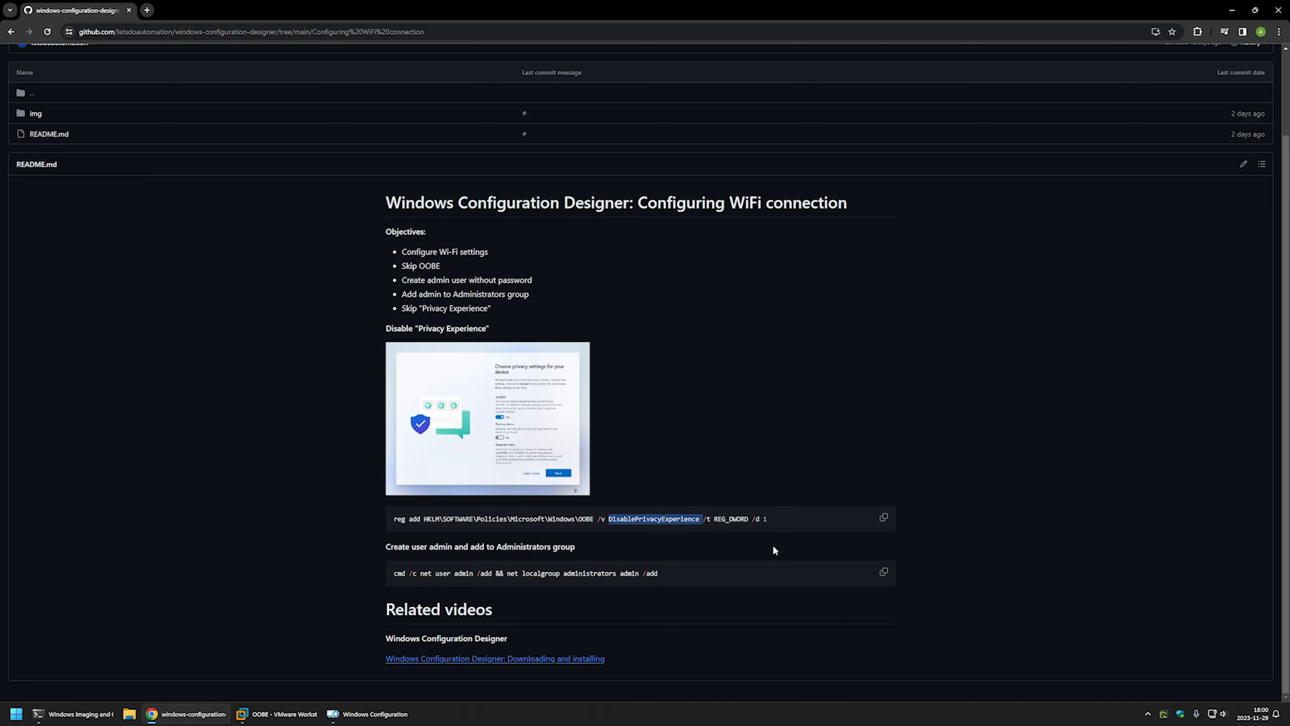
click(770, 522)
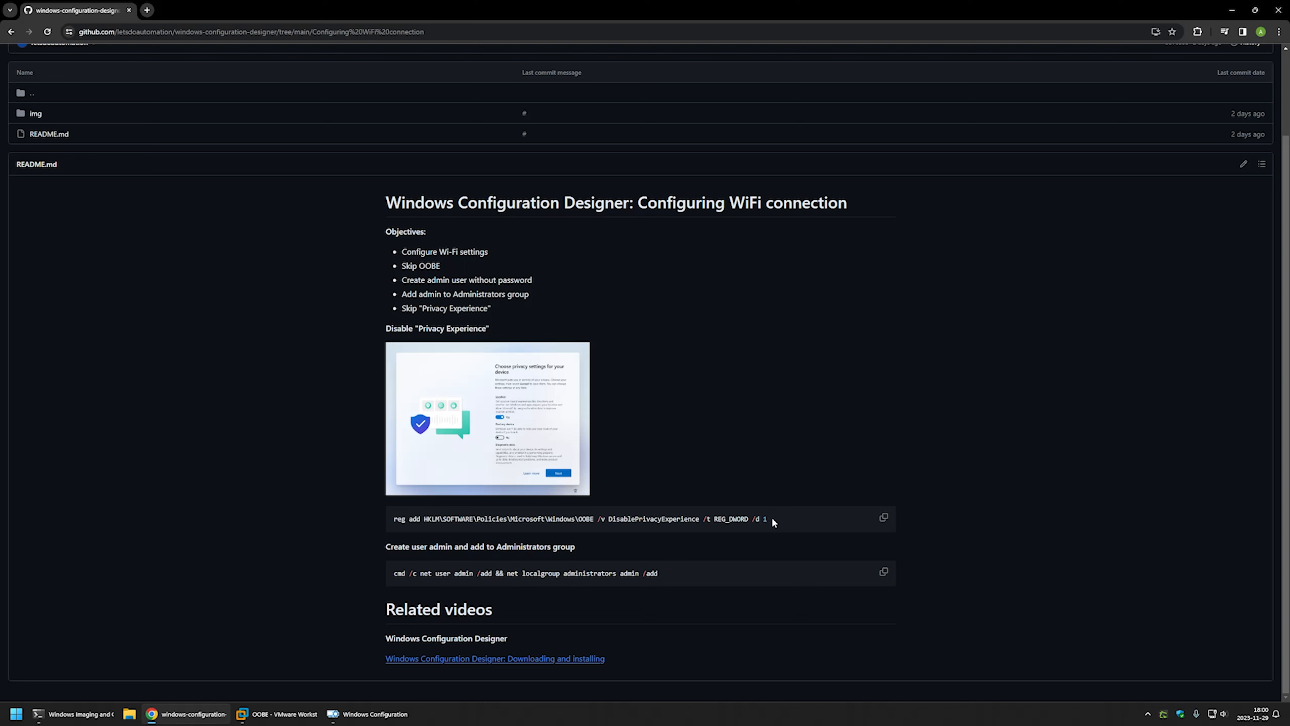
double_click(770, 522)
click(776, 524)
Recopy the whole reg add command line and return to Windows Configuration Designer.
drag(432, 522, 394, 519)
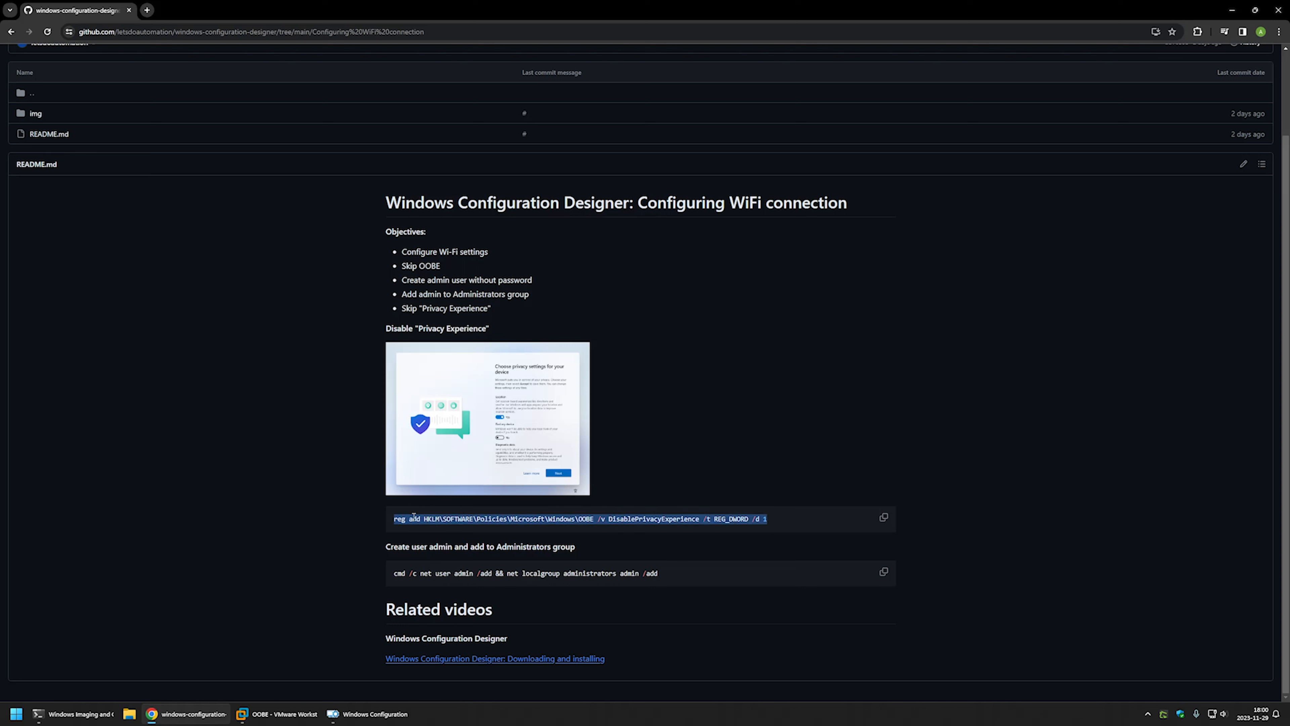
right_click(414, 516)
click(424, 527)
click(364, 713)
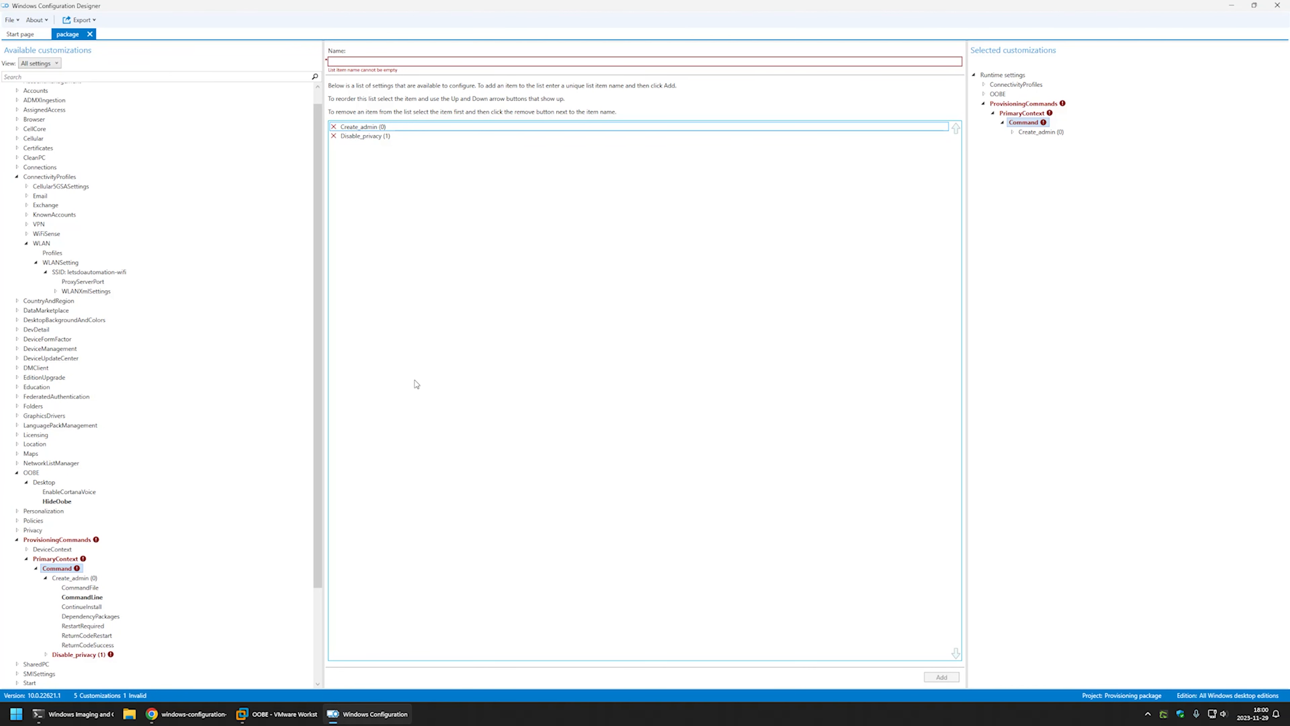
Paste the reg add DisablePrivacyExperience command into Disable_privacy's CommandLine field.
click(94, 655)
click(625, 84)
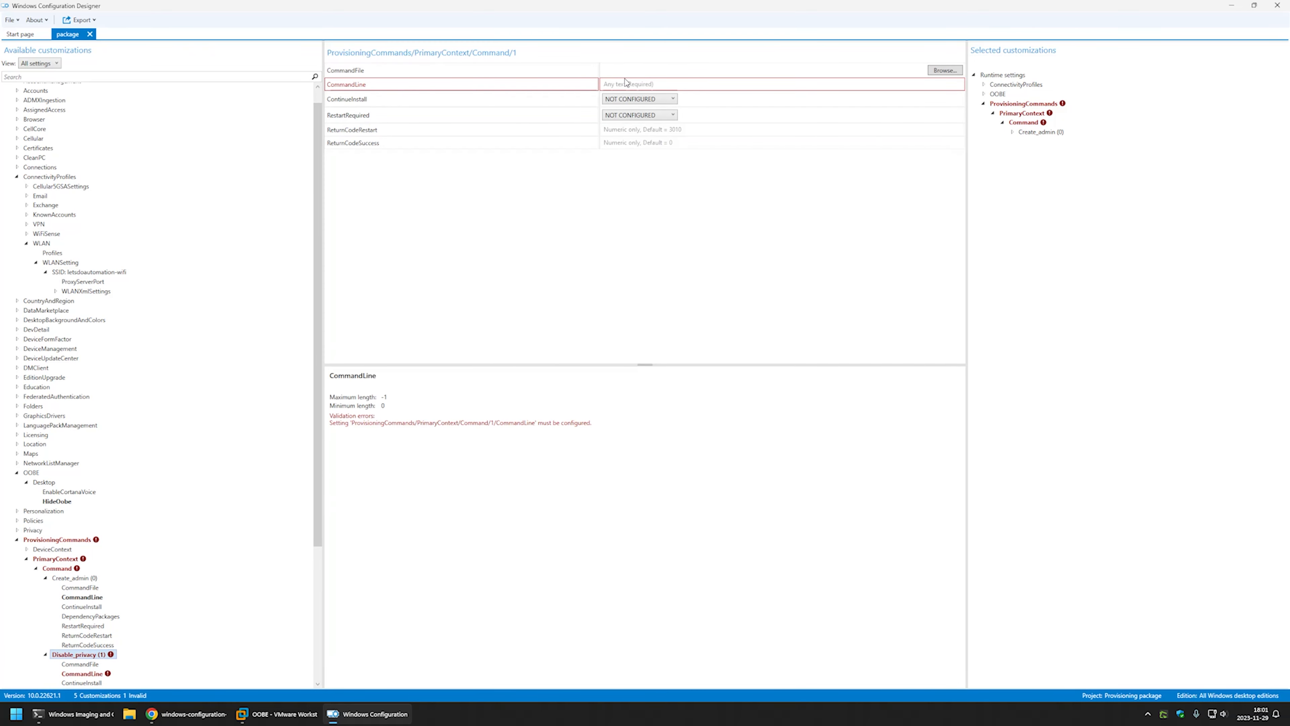
key(ctrl+v)
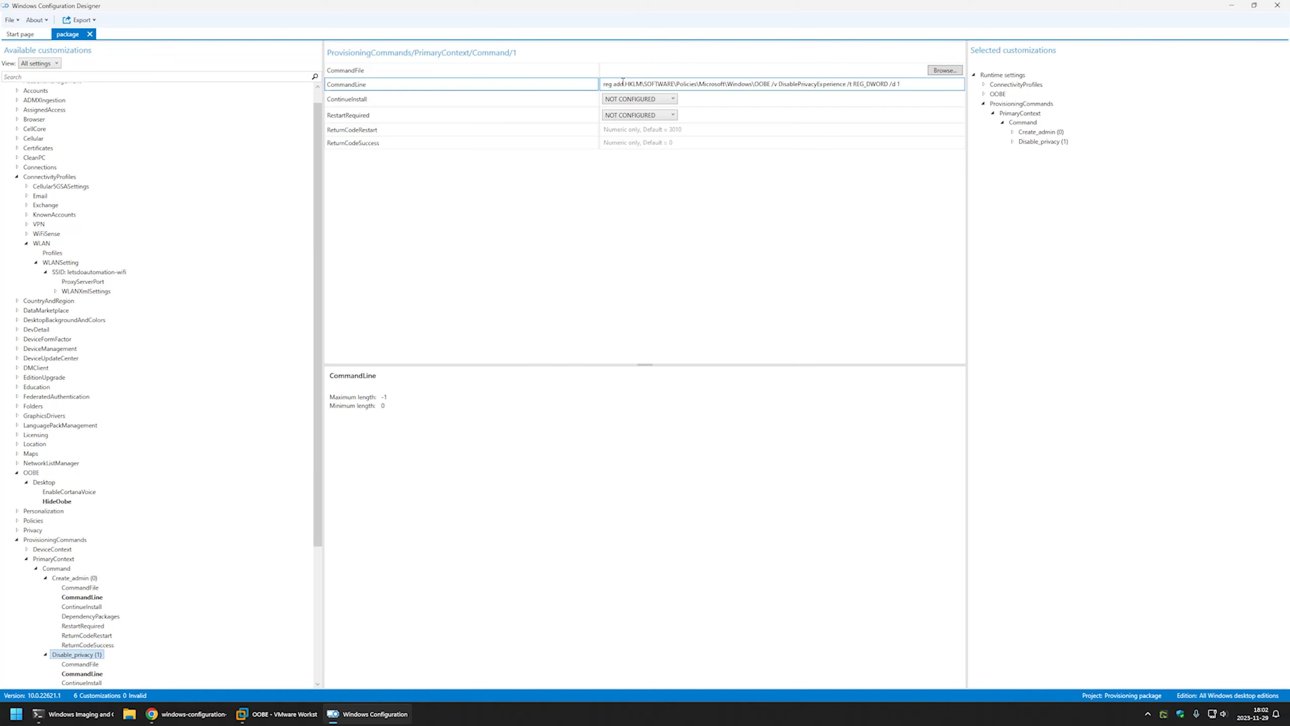
click(73, 19)
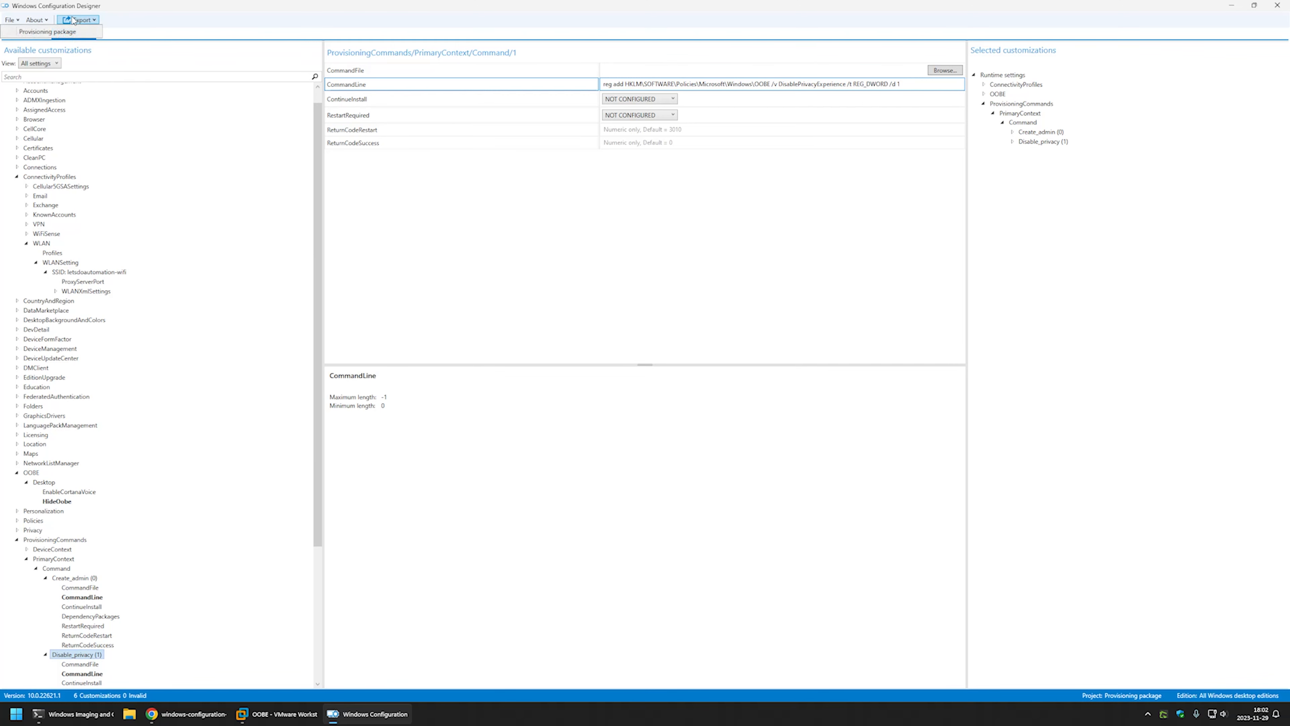
Export package.ppkg with default name, security and location, then open its output folder.
click(74, 31)
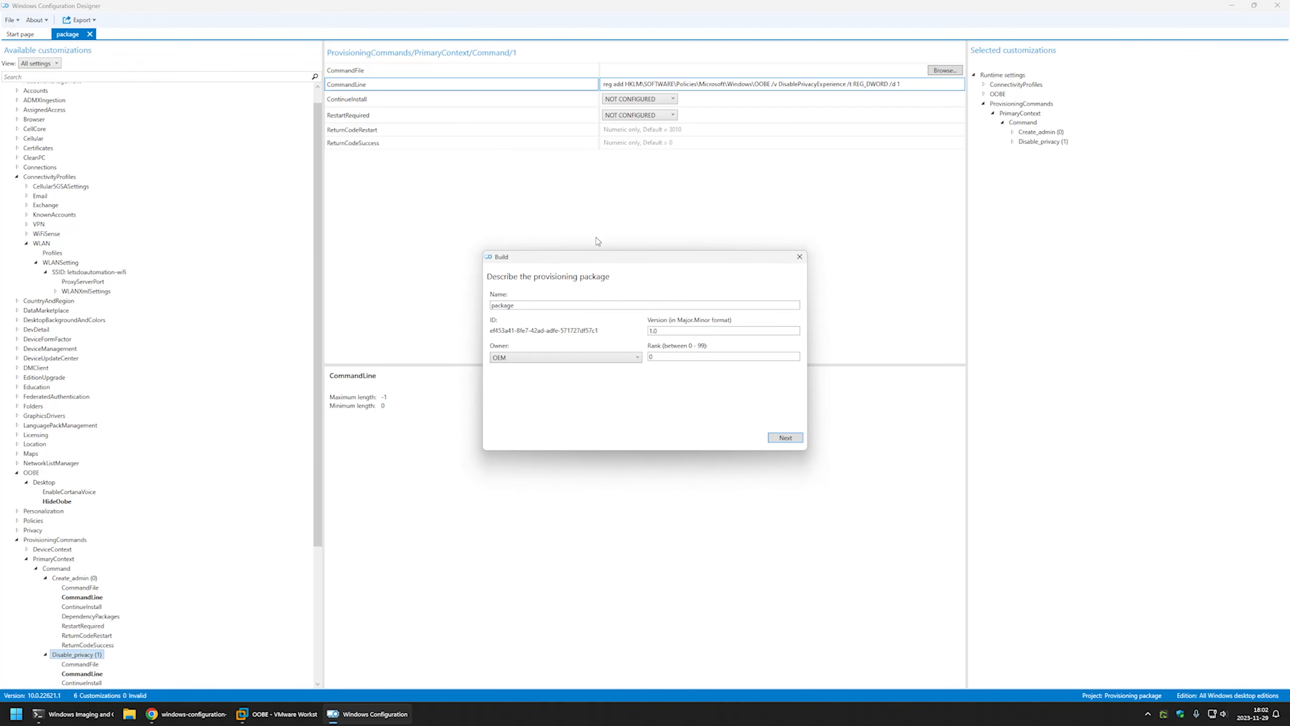
click(794, 441)
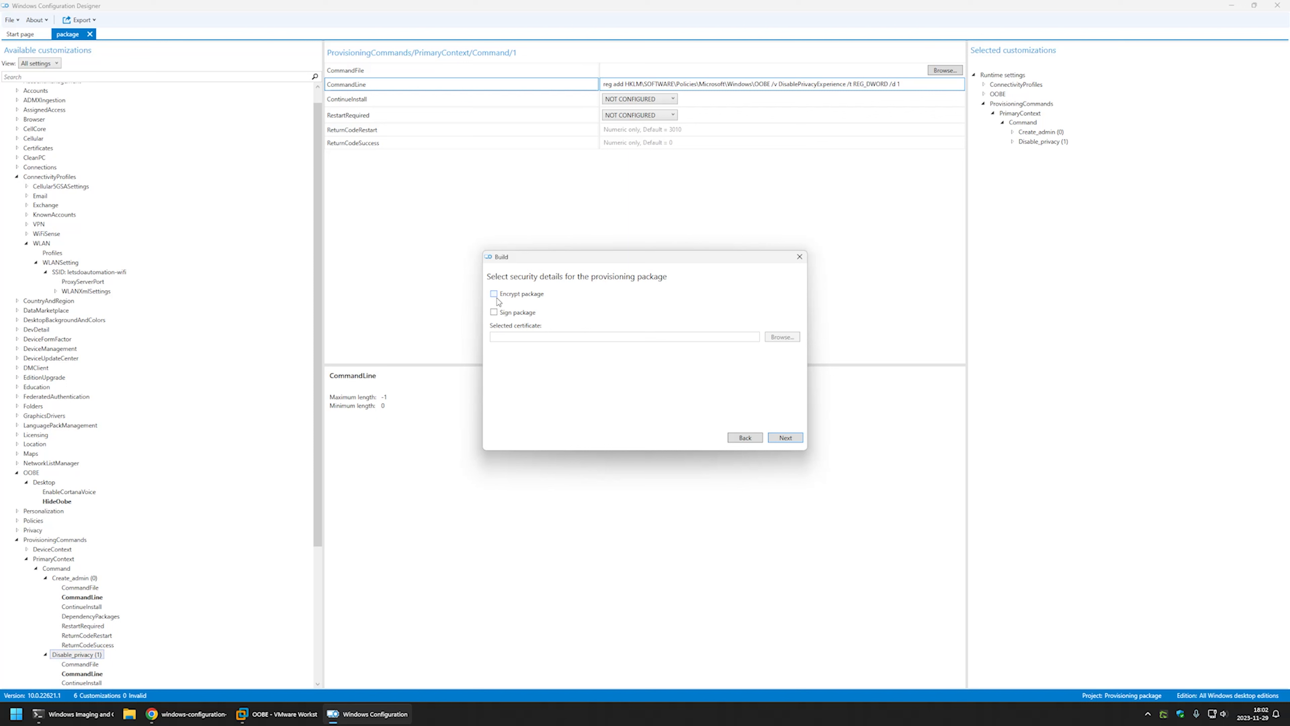
click(783, 437)
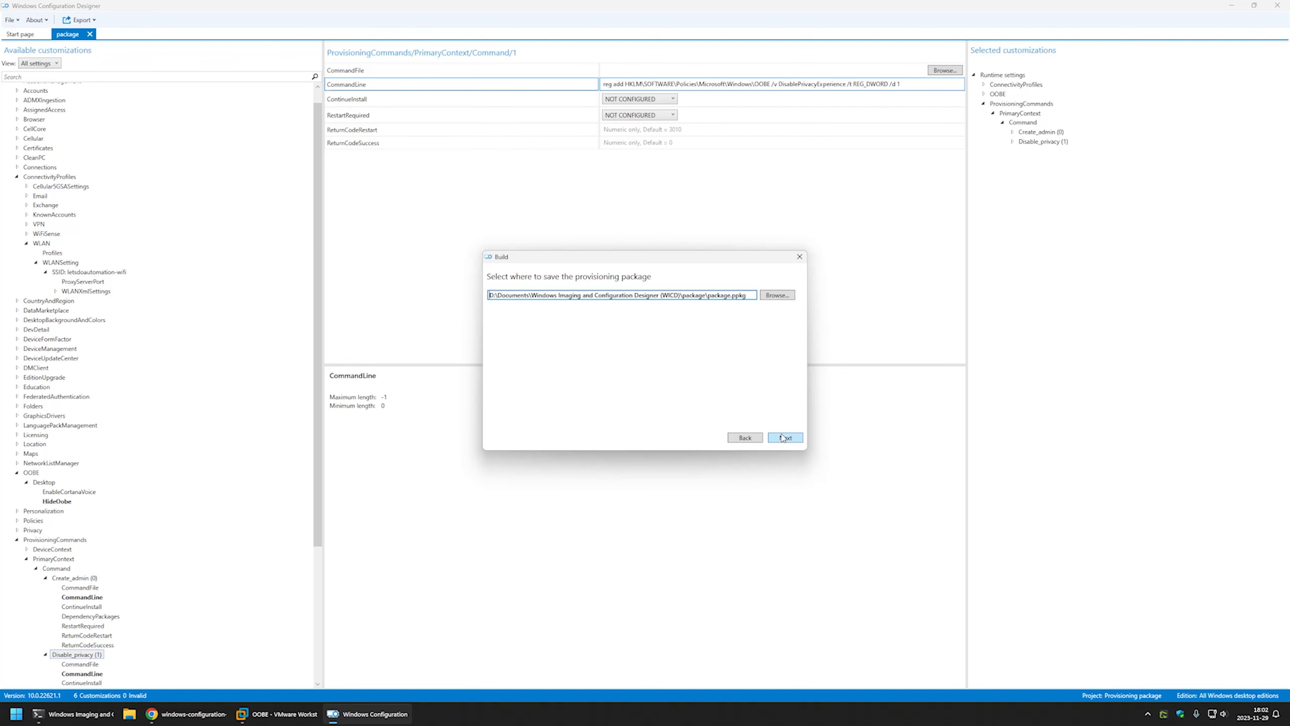
click(782, 437)
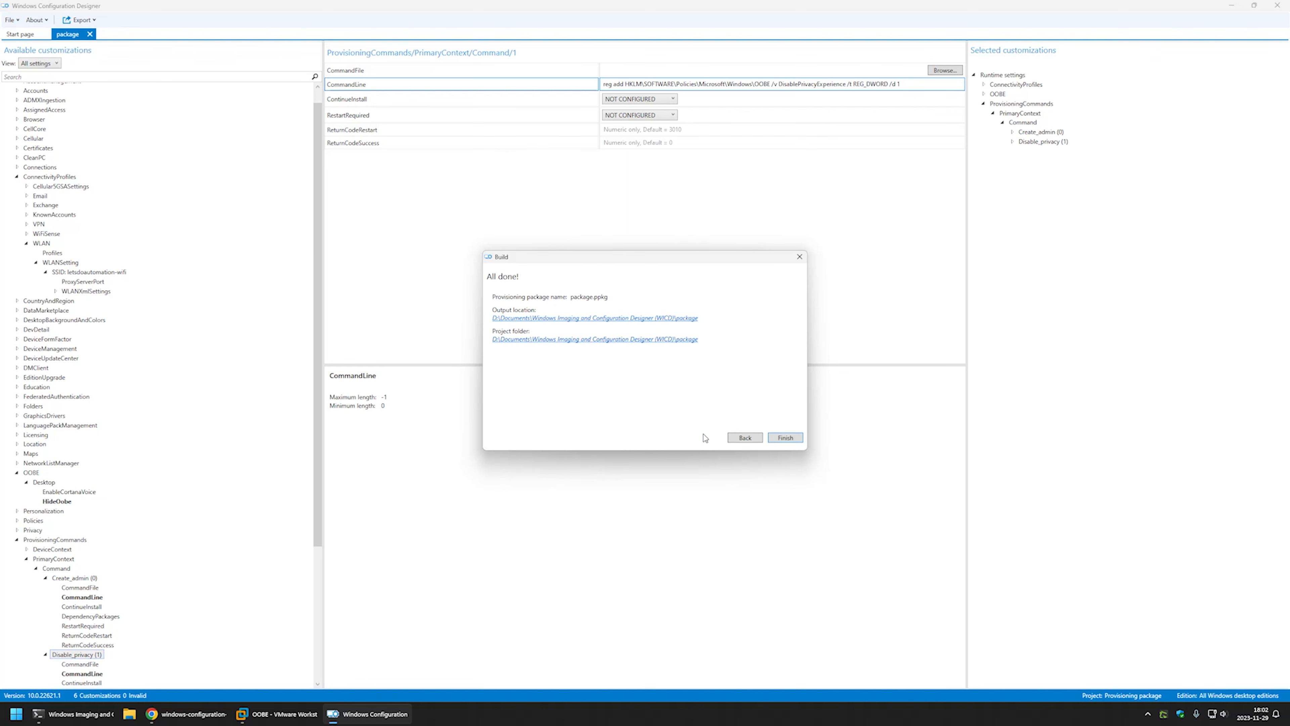
click(552, 319)
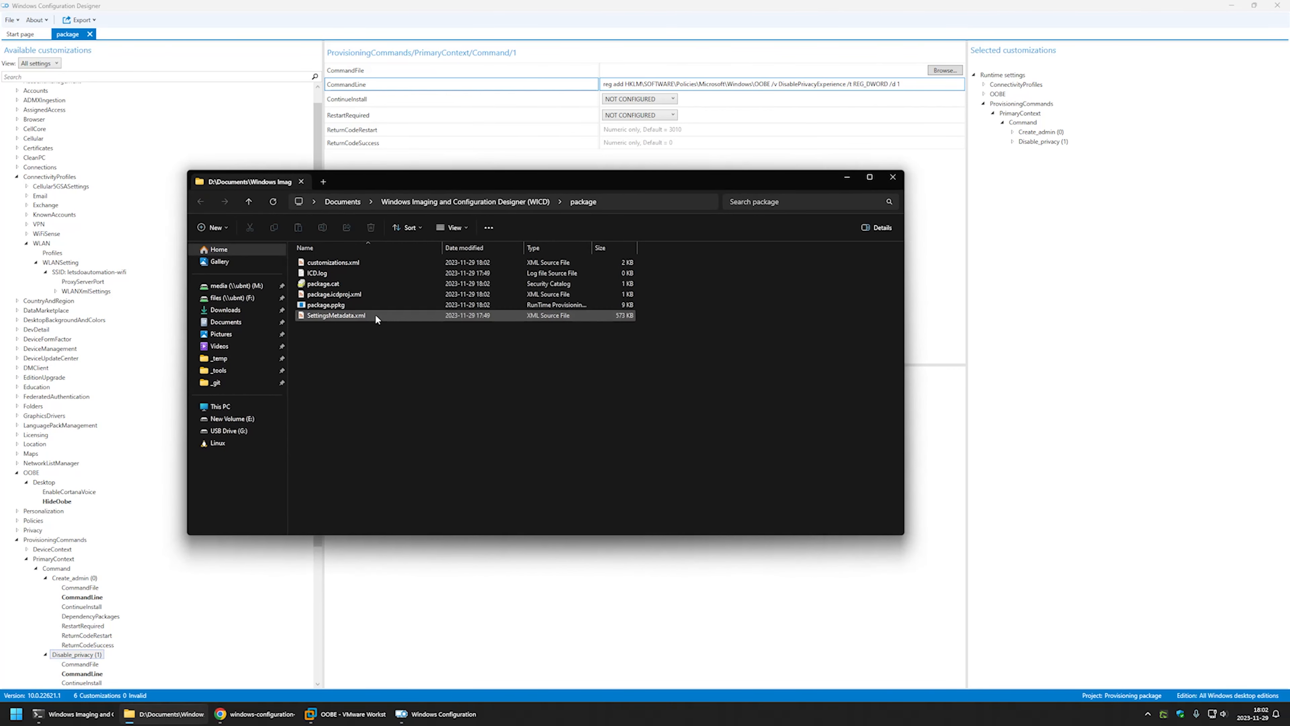
Extract package.ppkg with 7-Zip into a package folder.
click(348, 304)
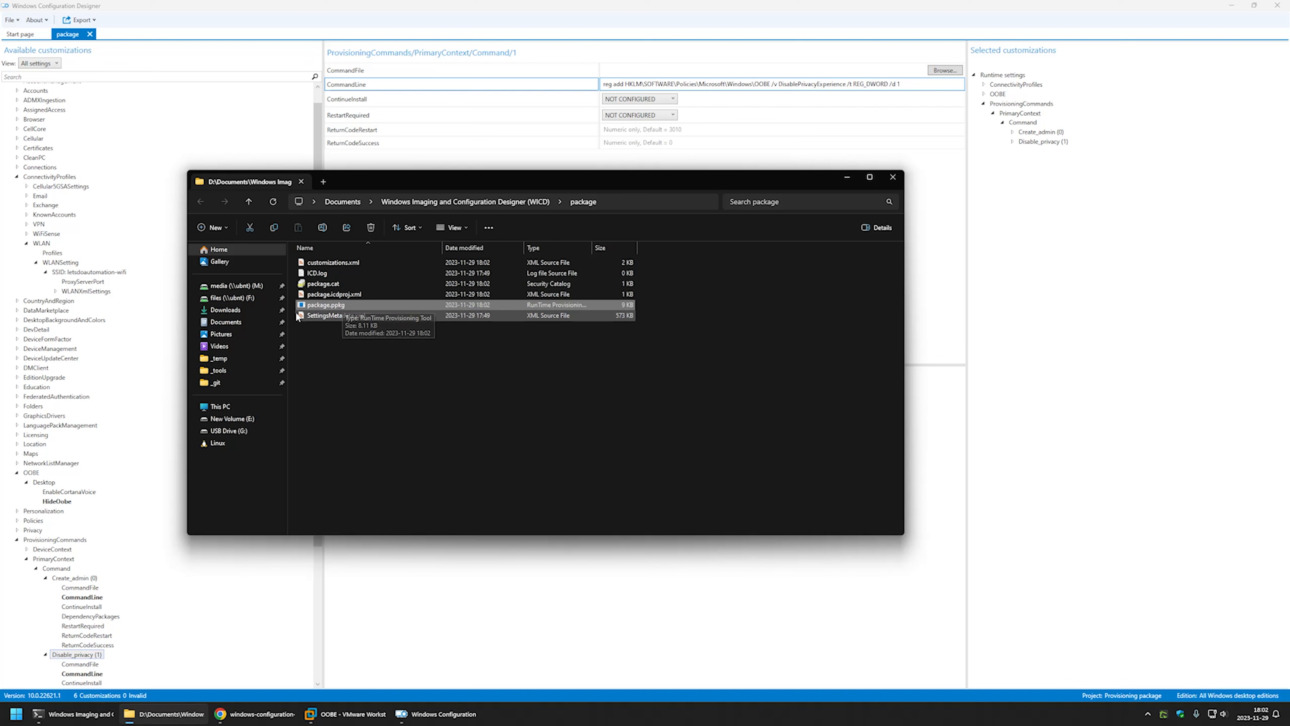
right_click(334, 307)
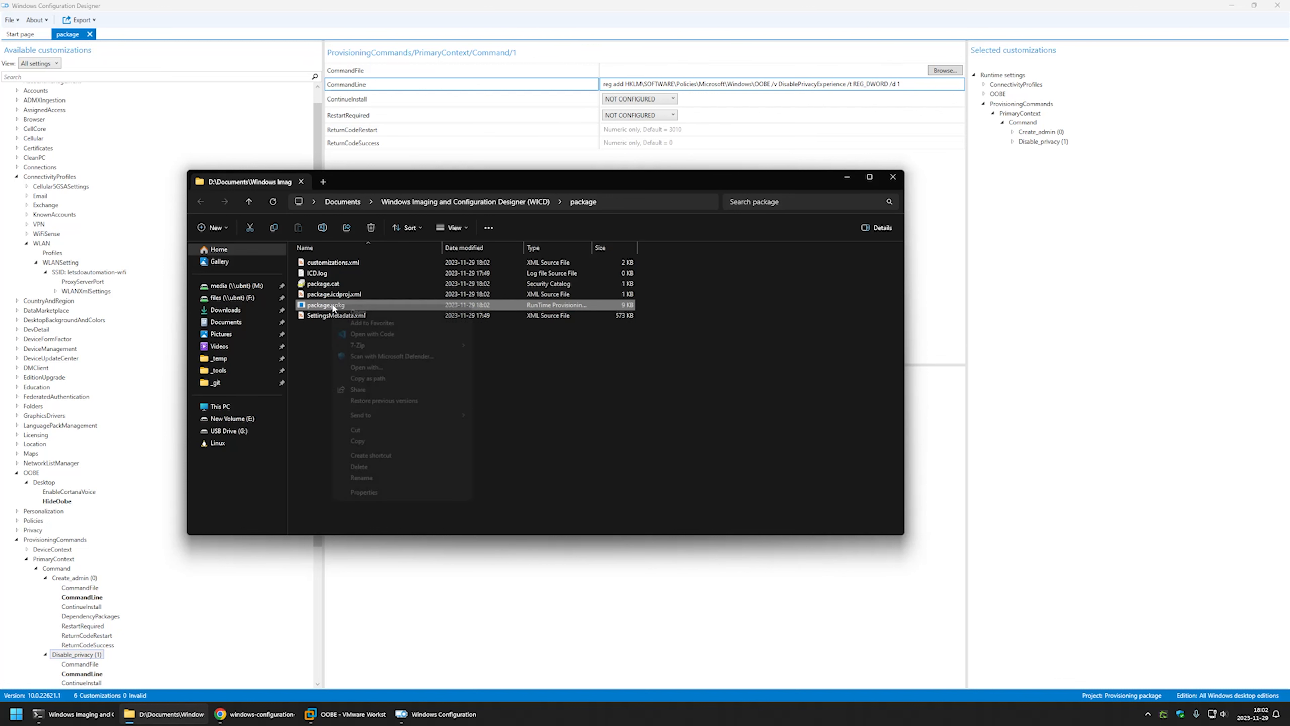
mouse_move(376, 345)
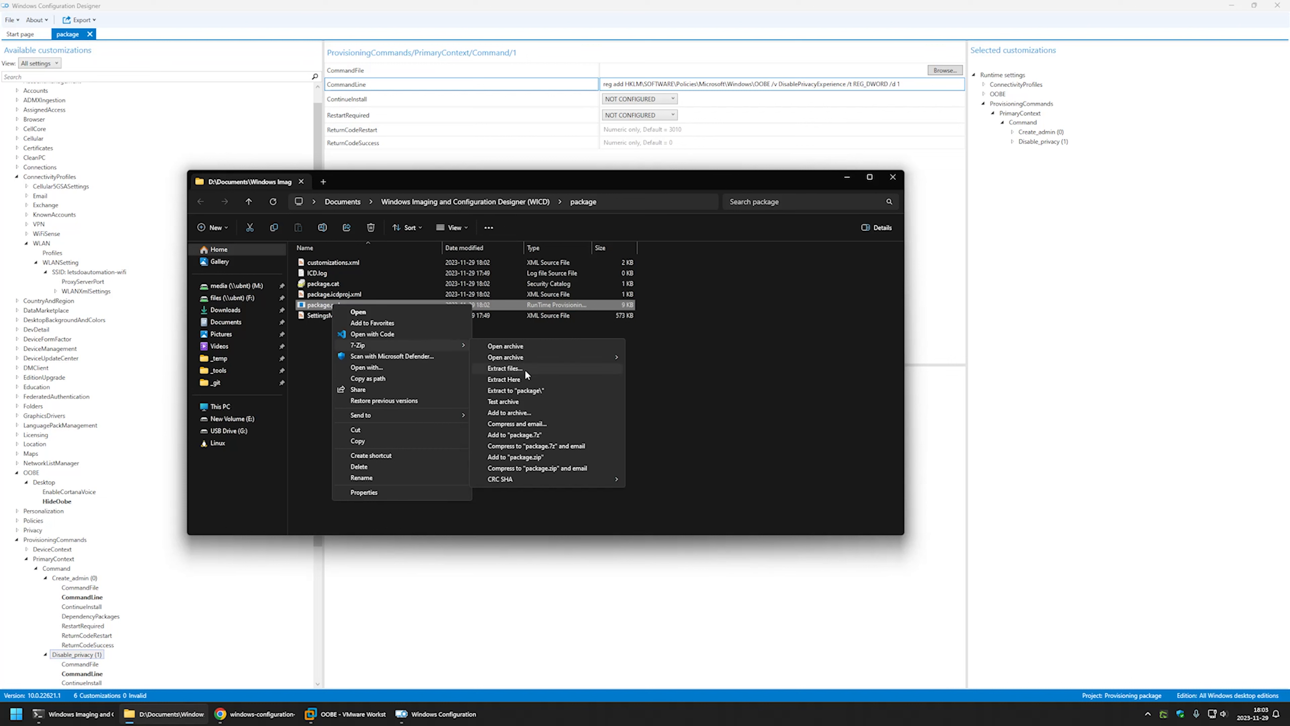
click(530, 389)
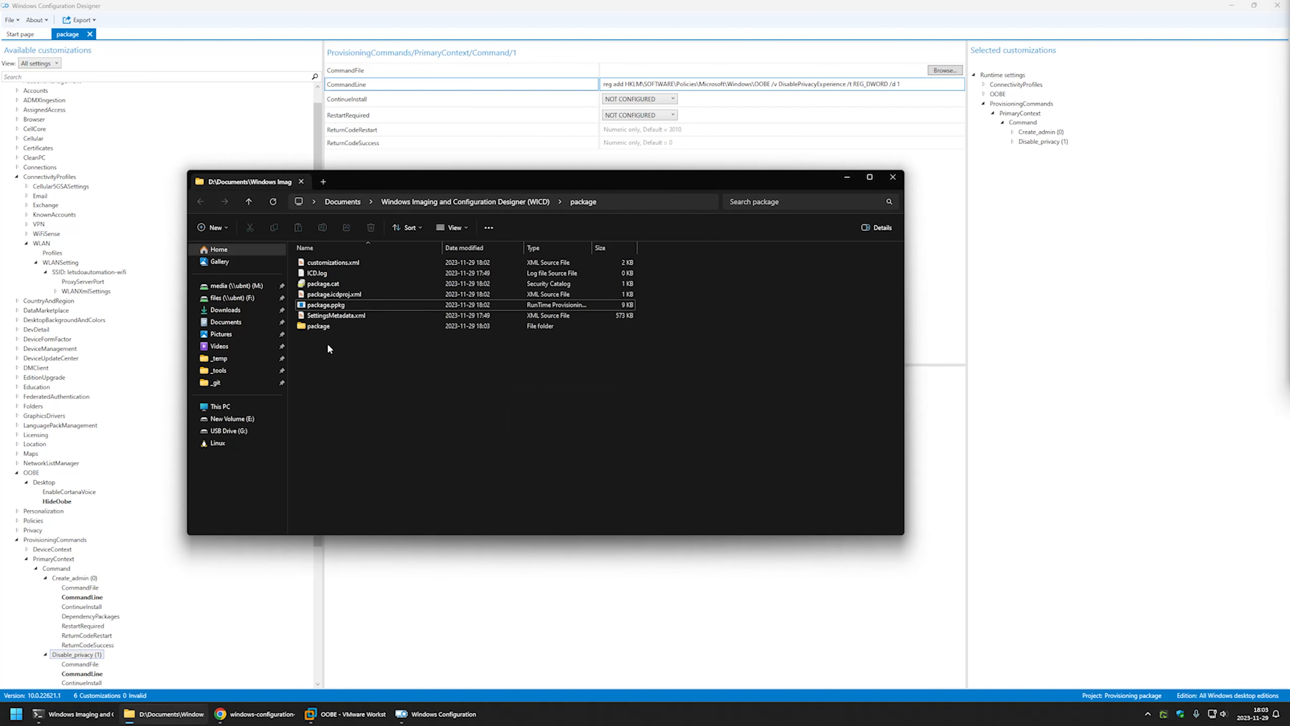
Open AnswerFile.xml from package\CommonSettings\1 in the code editor.
double_click(325, 327)
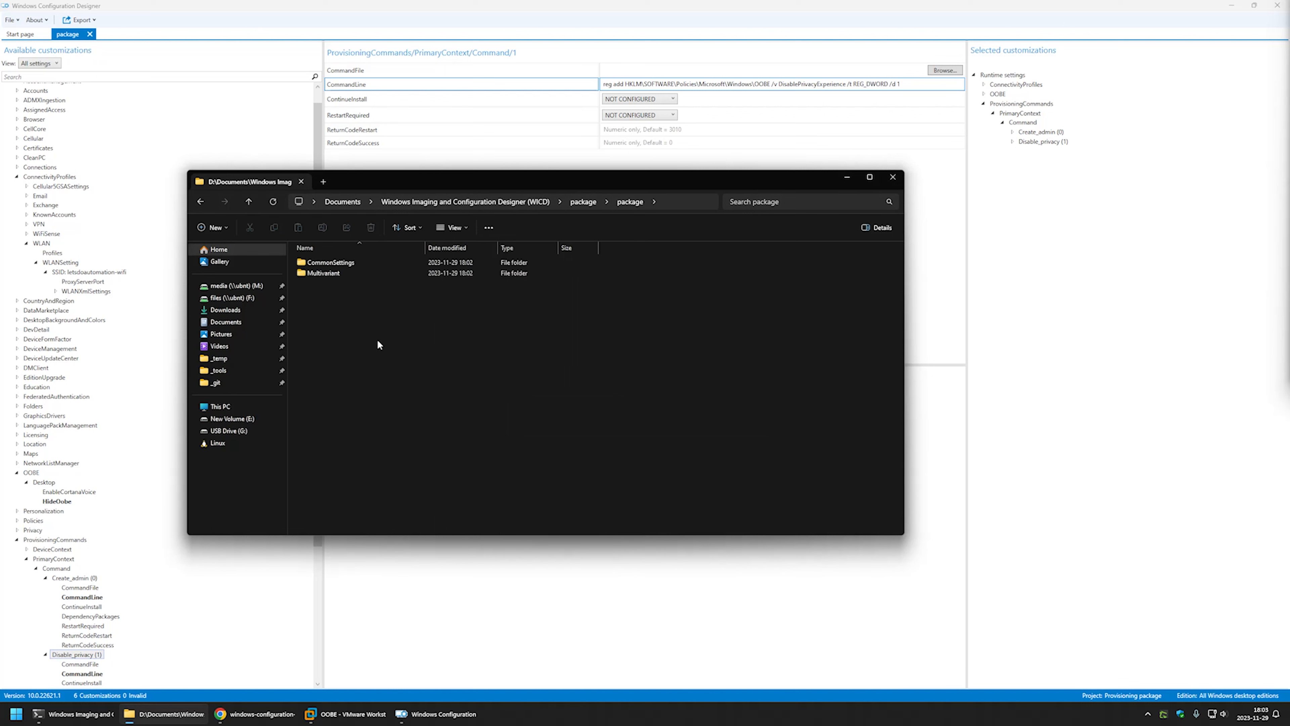
double_click(349, 263)
double_click(349, 262)
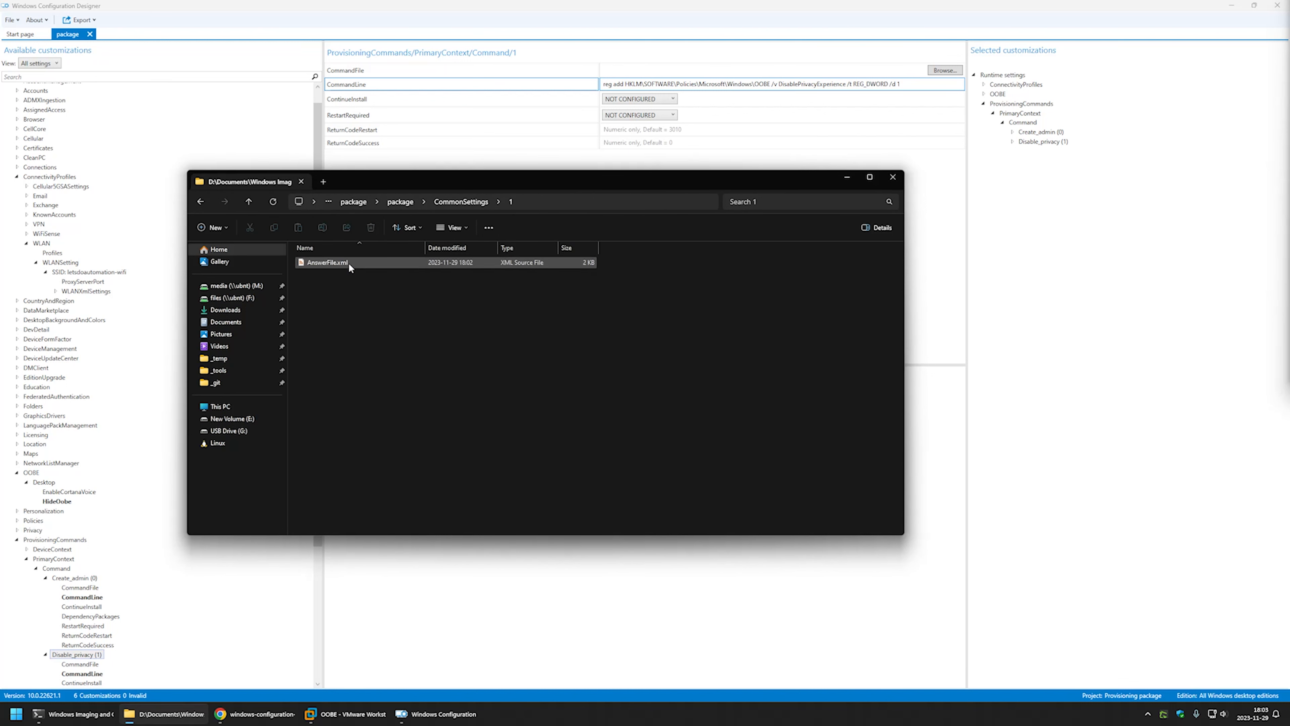
double_click(320, 263)
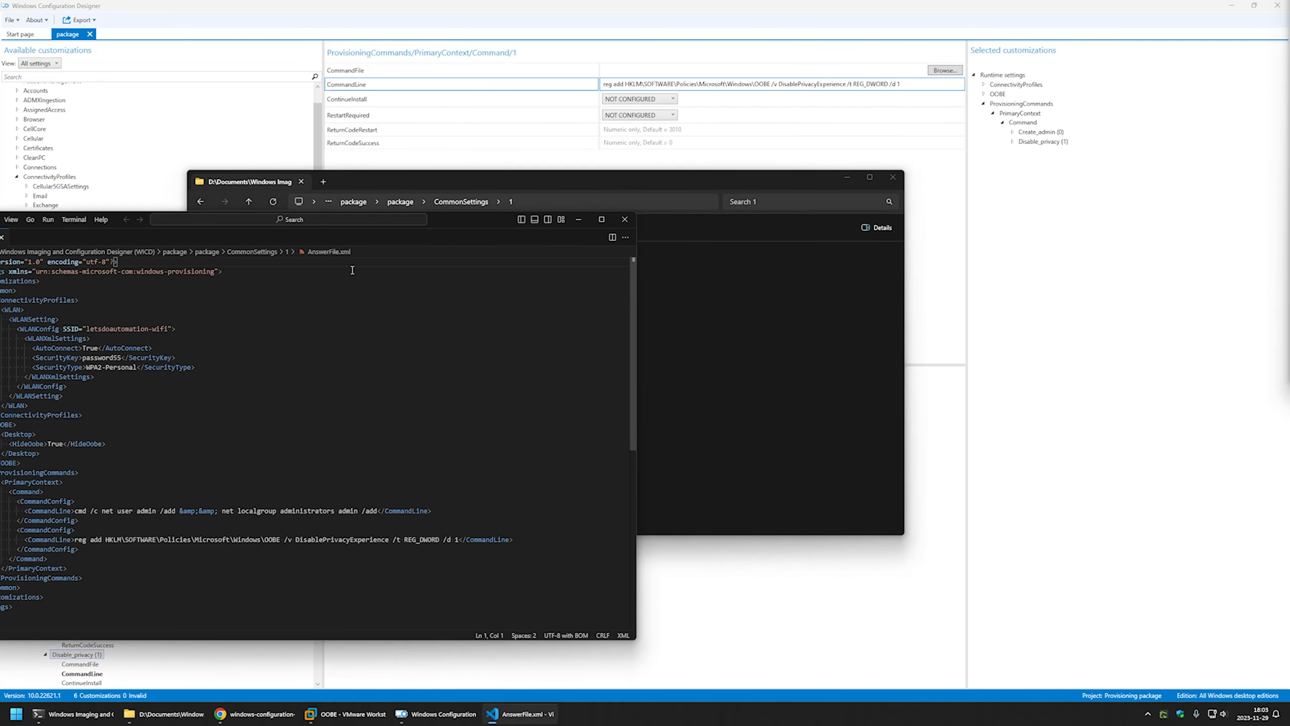
Review the WLANSetting block: AutoConnect True, security key and security type.
drag(458, 221, 799, 136)
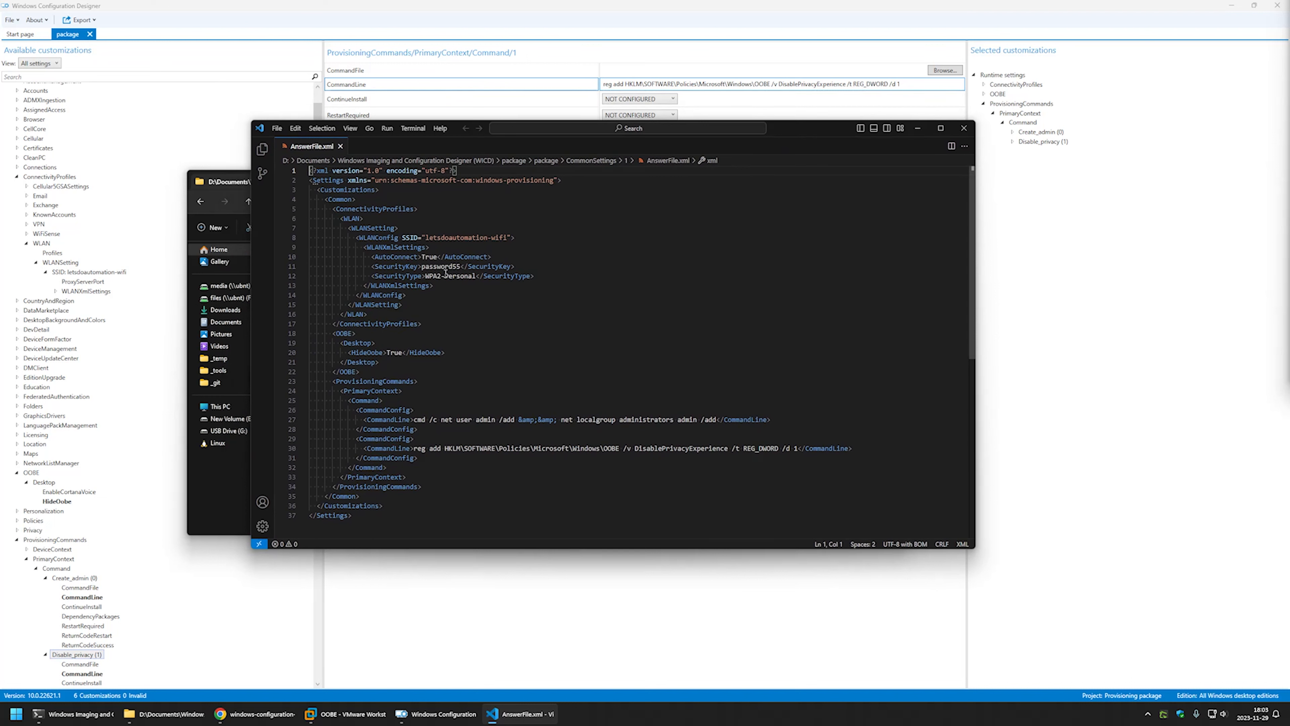
drag(472, 299, 311, 238)
click(451, 257)
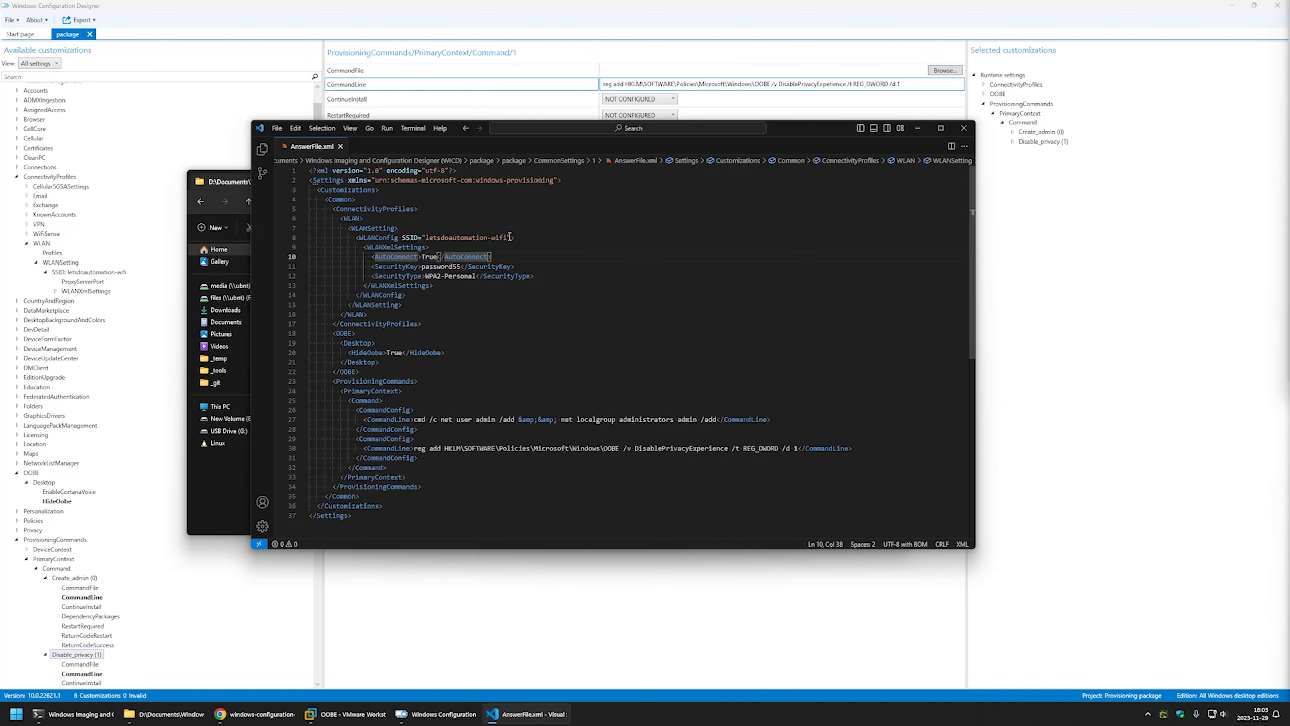
mouse_move(461, 267)
mouse_down()
mouse_move(410, 276)
mouse_move(476, 275)
mouse_up()
double_click(430, 257)
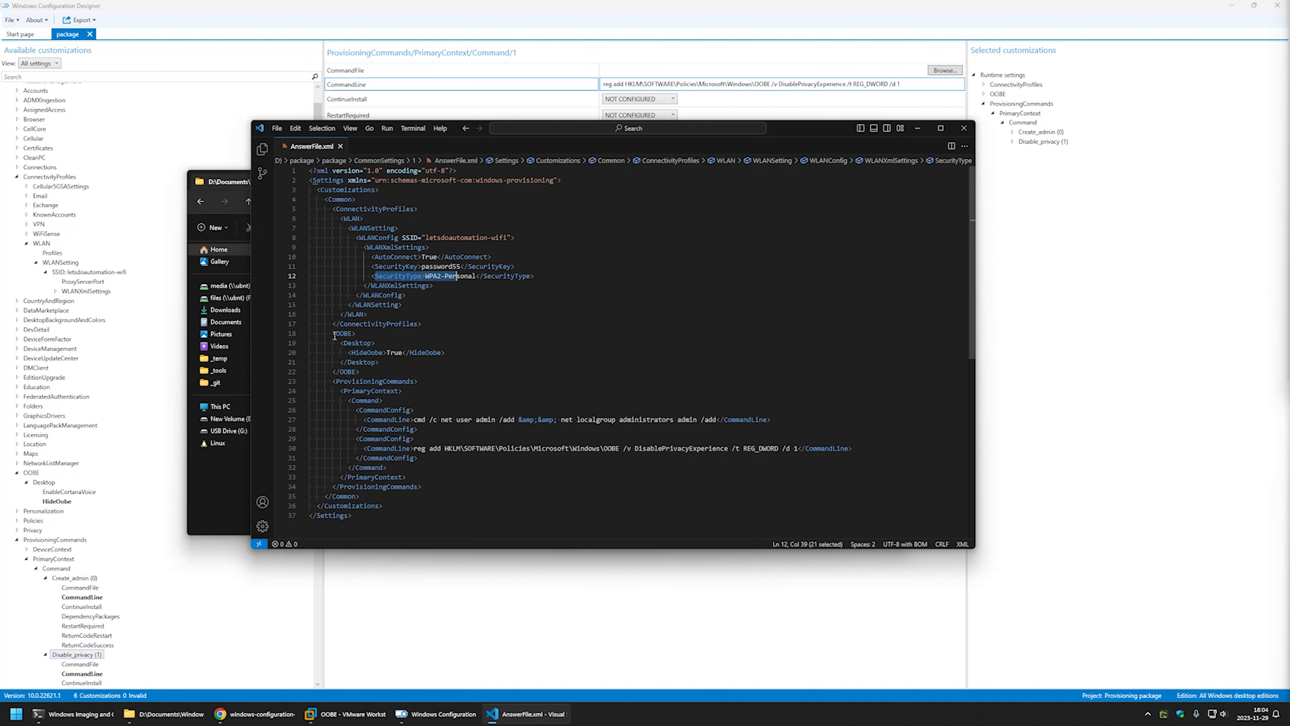
Review the OOBE HideOobe block and both provisioning command blocks.
drag(325, 333, 419, 365)
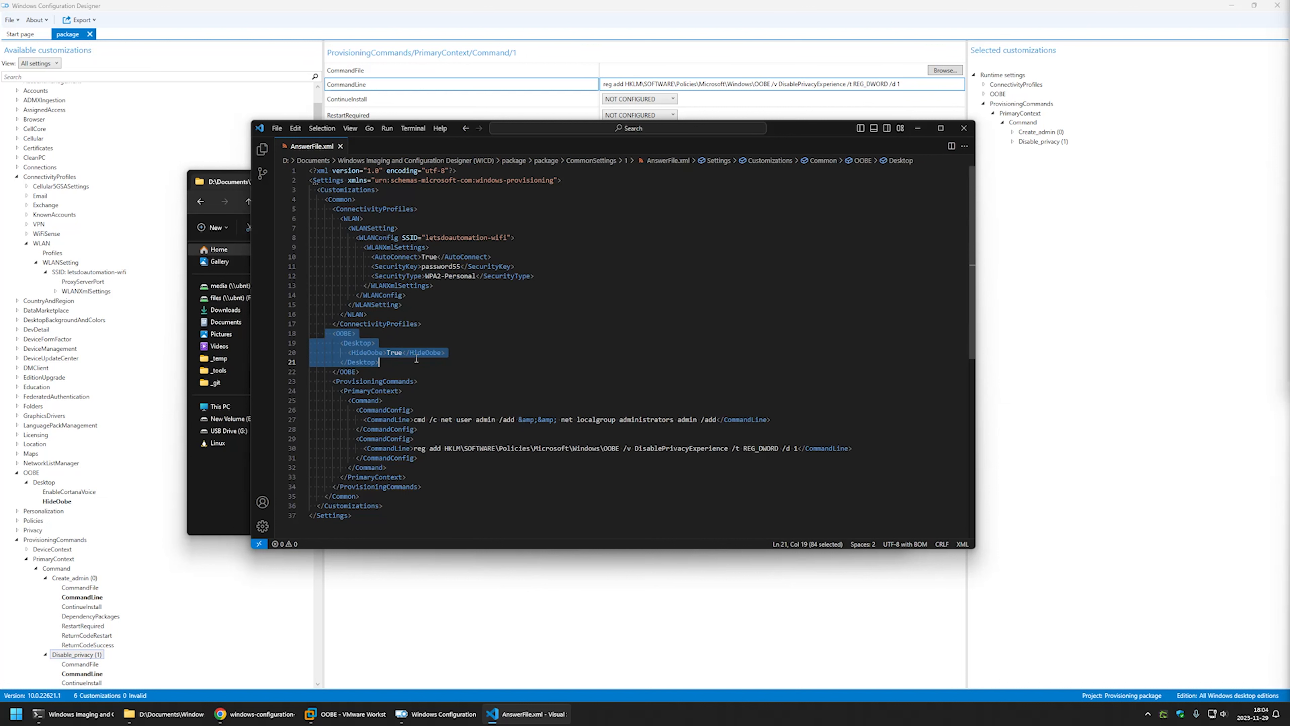
drag(446, 431, 293, 416)
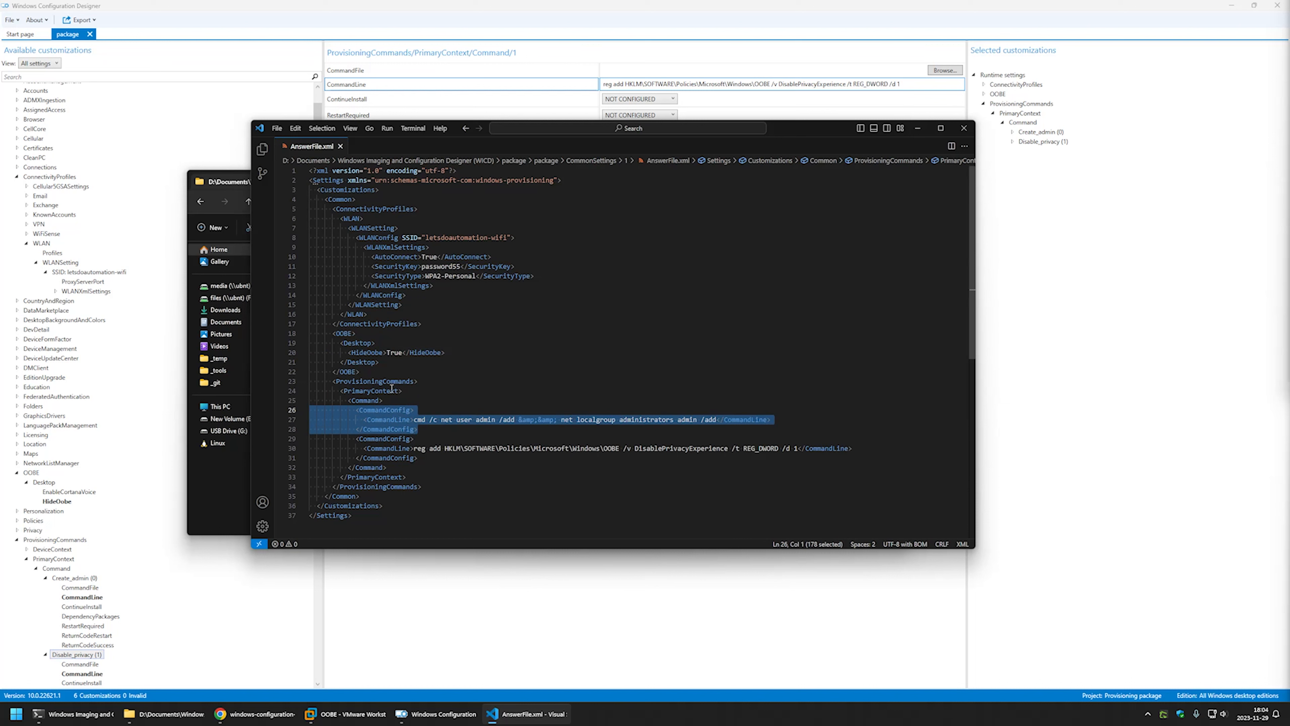
click(413, 381)
click(445, 448)
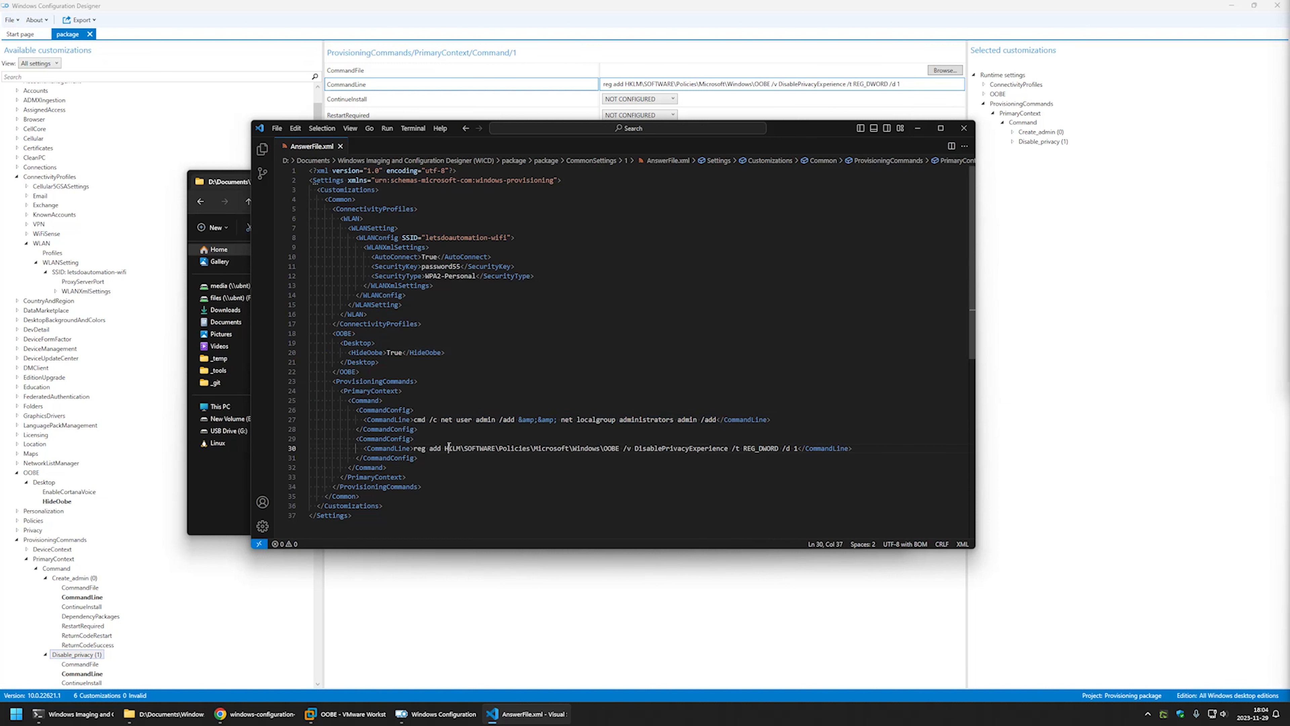
drag(427, 460, 302, 438)
click(419, 457)
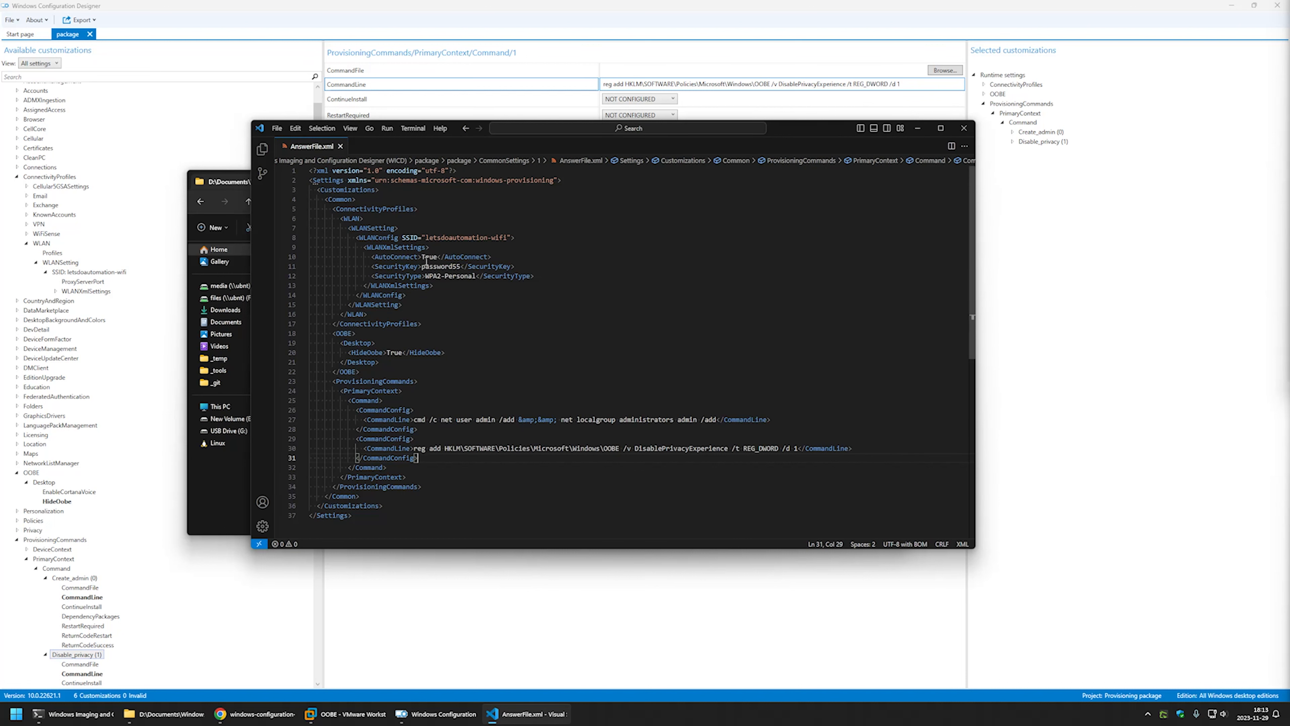
Check the WiFi key value, close VS Code and Explorer, and return to the build dialog.
double_click(423, 267)
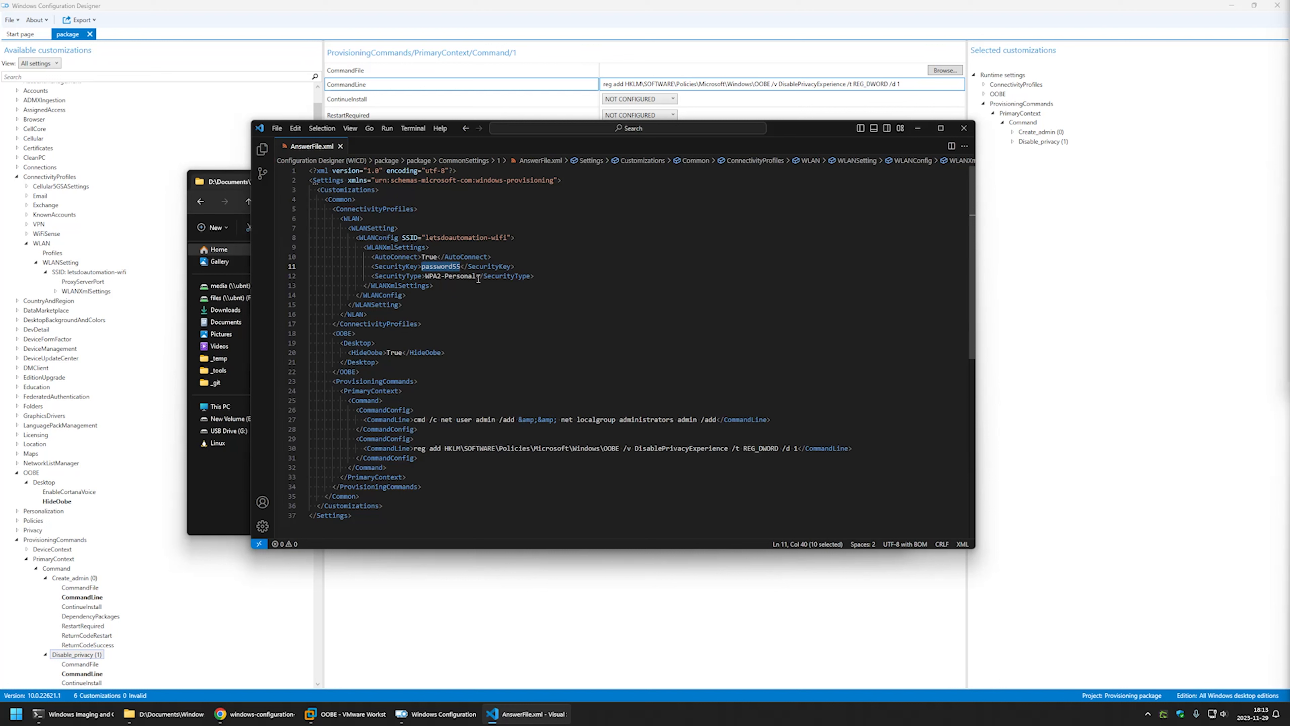
click(964, 129)
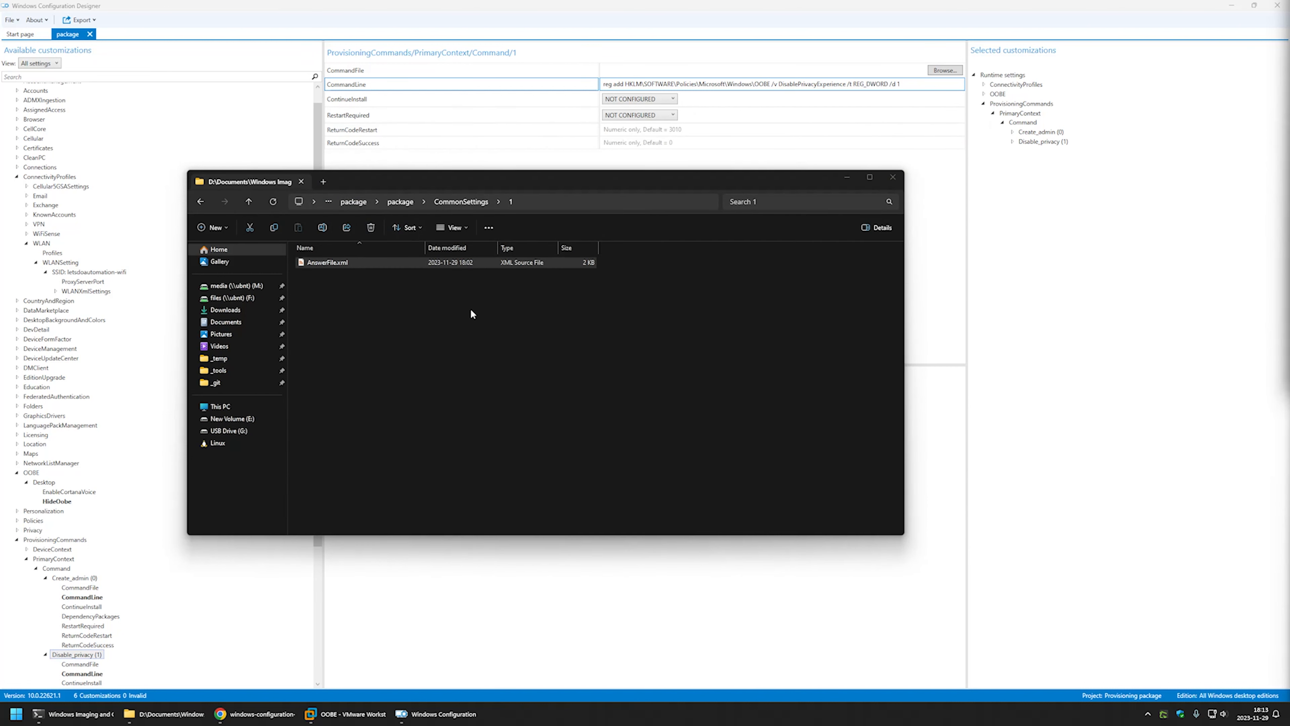
key(alt+Up)
key(alt+F4)
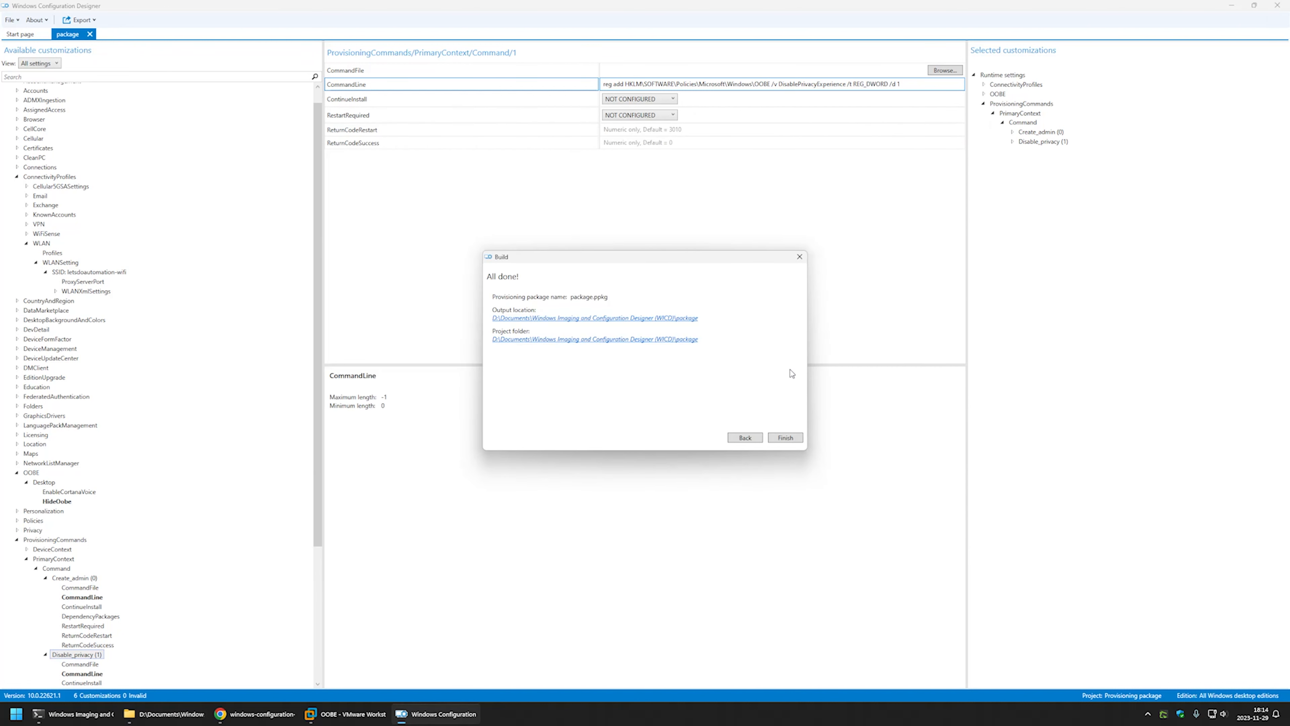
click(743, 438)
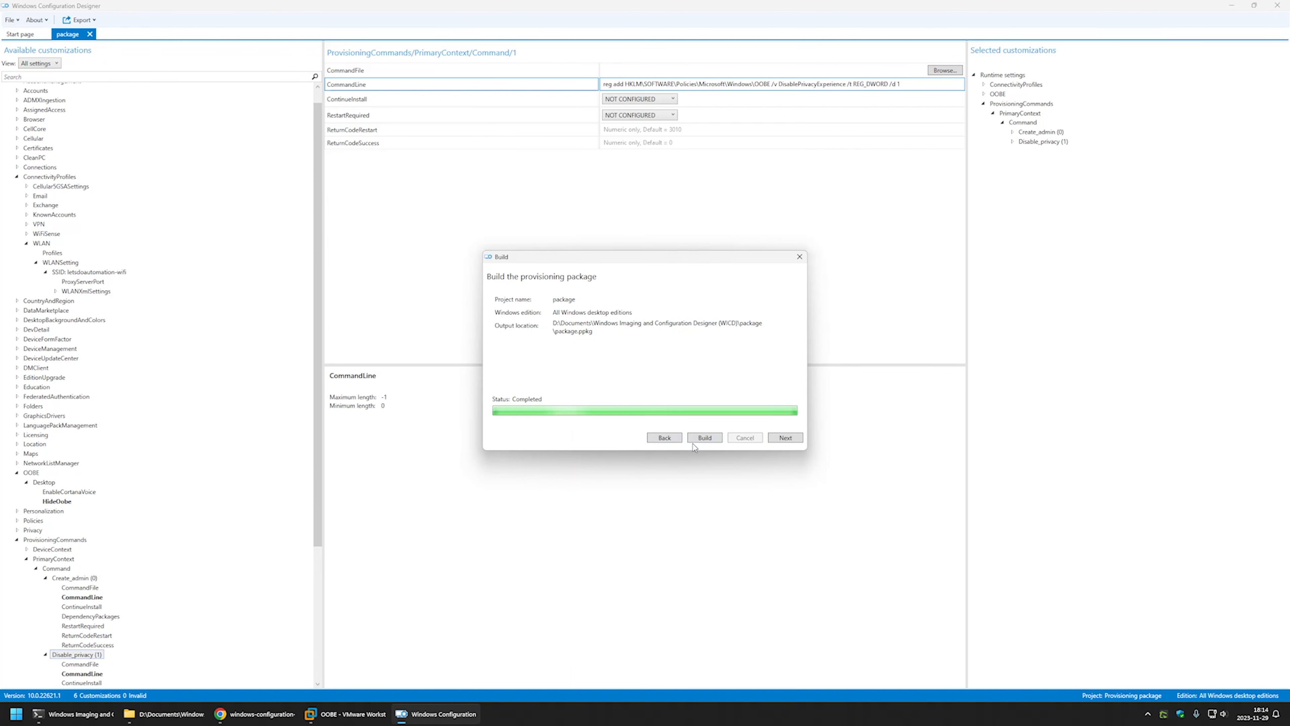
Return to the security page, enable Encrypt package and enter an 8-16 character password.
click(664, 437)
click(743, 438)
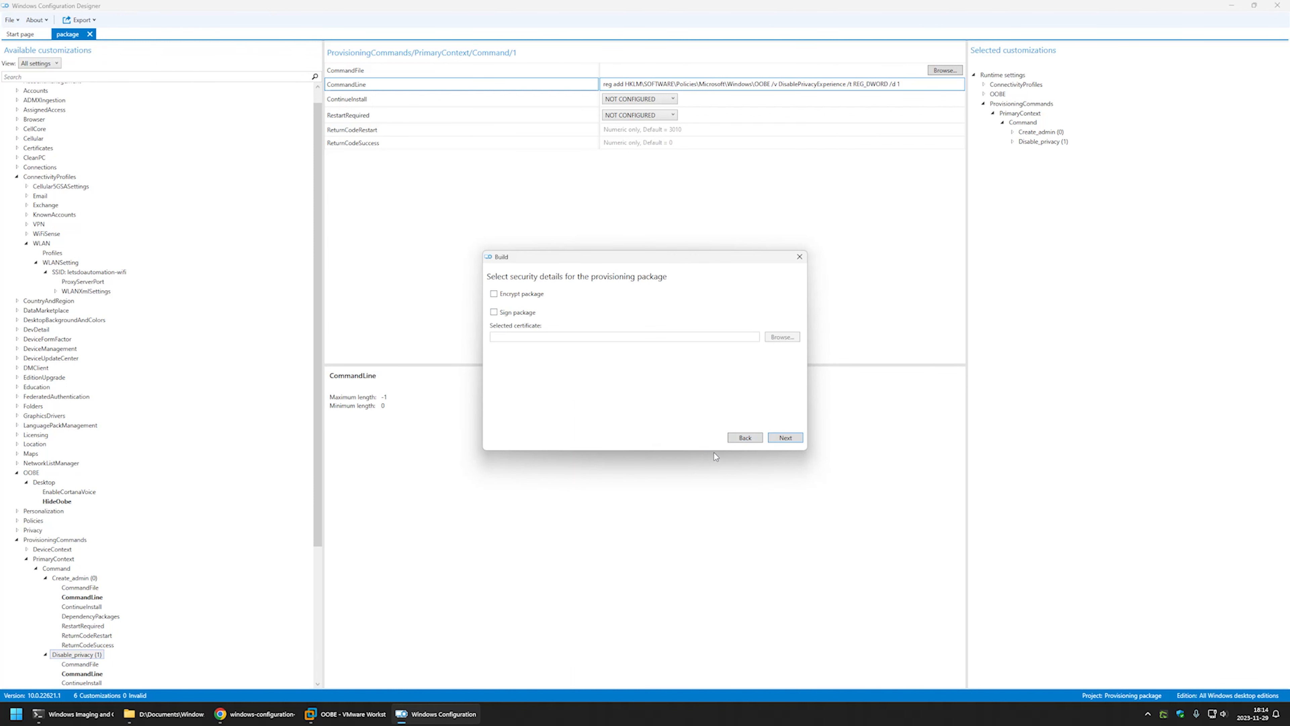
click(494, 295)
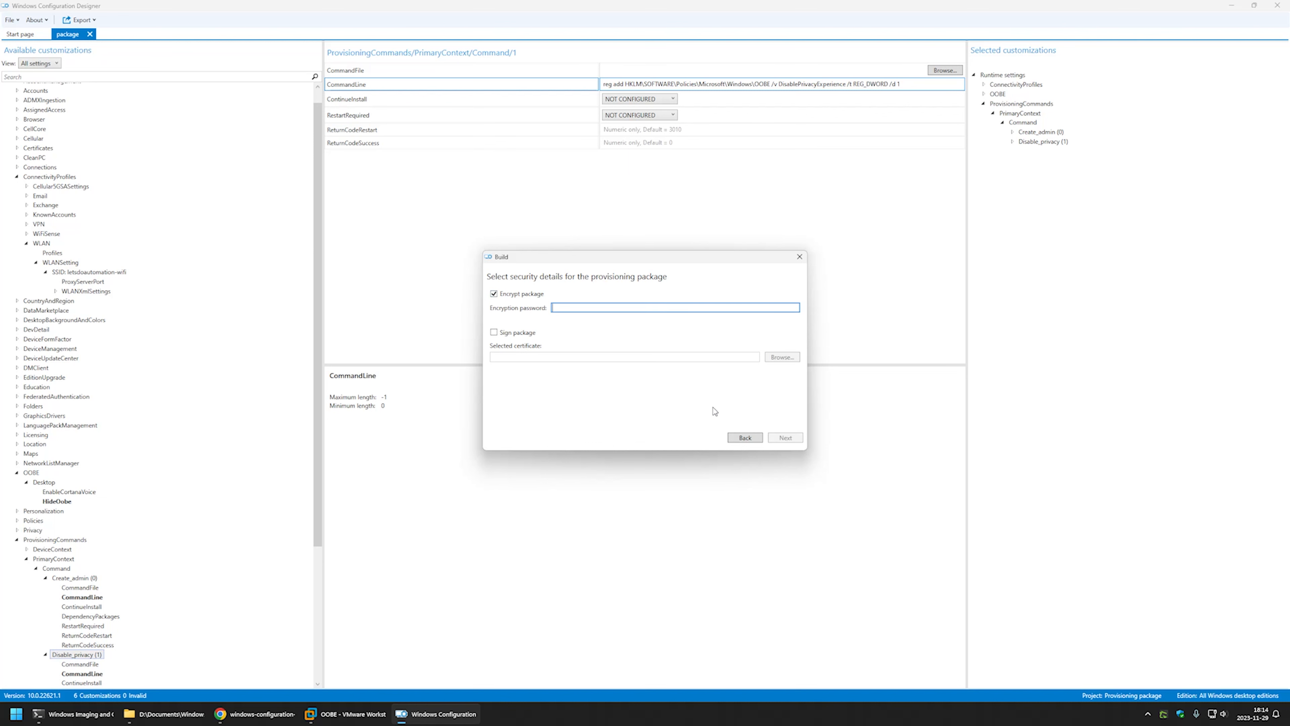
text(******)
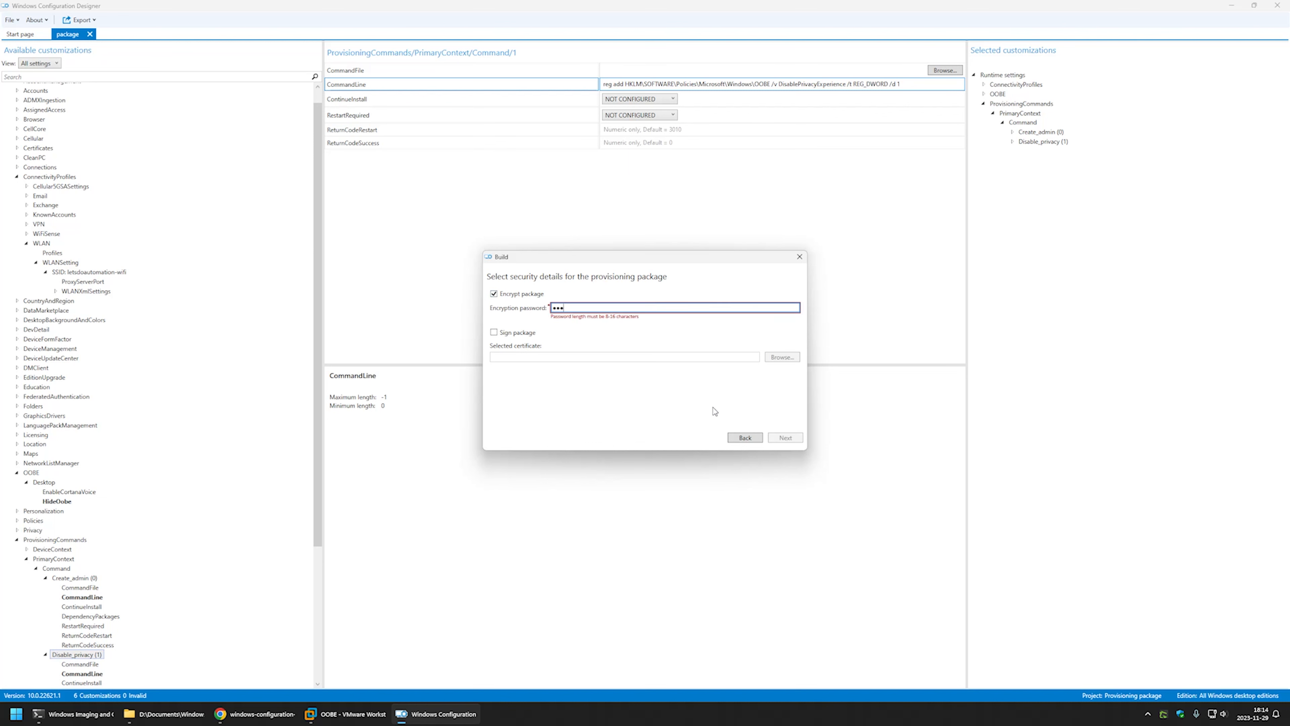
text(**)
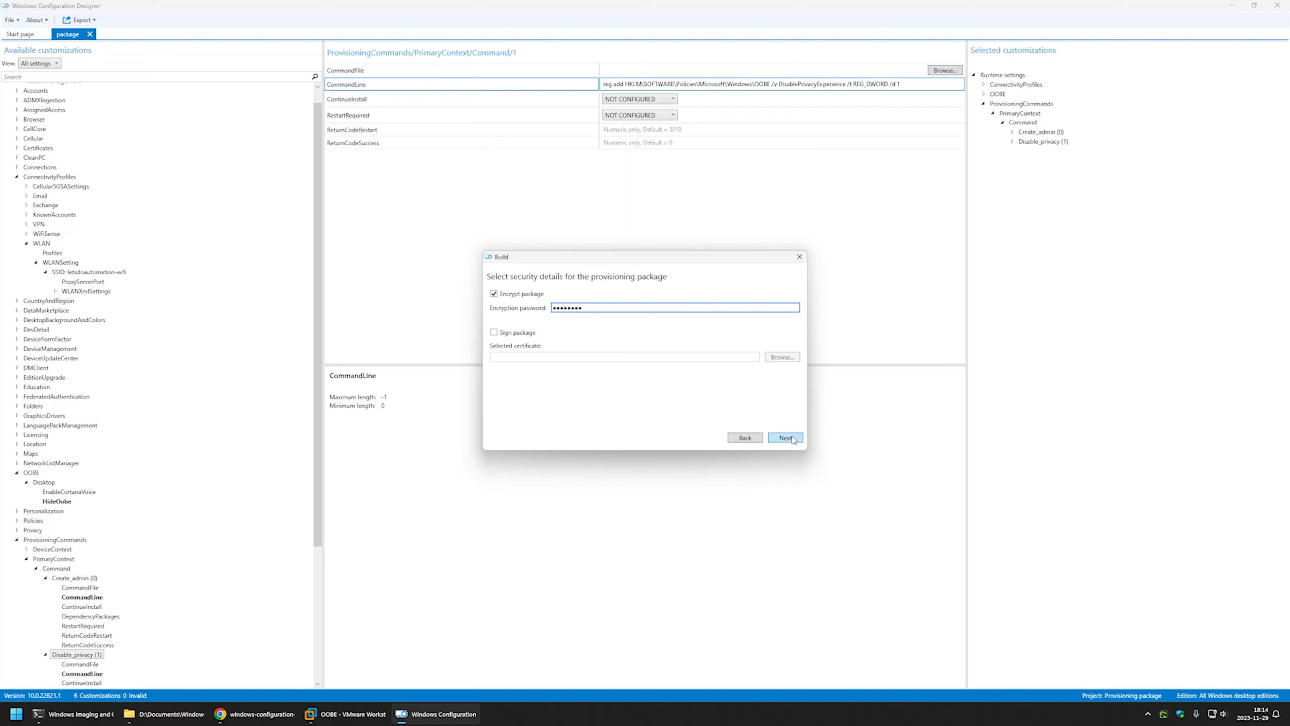
Keep the save location, confirm overwriting package.ppkg, and build the encrypted package.
click(786, 438)
click(791, 439)
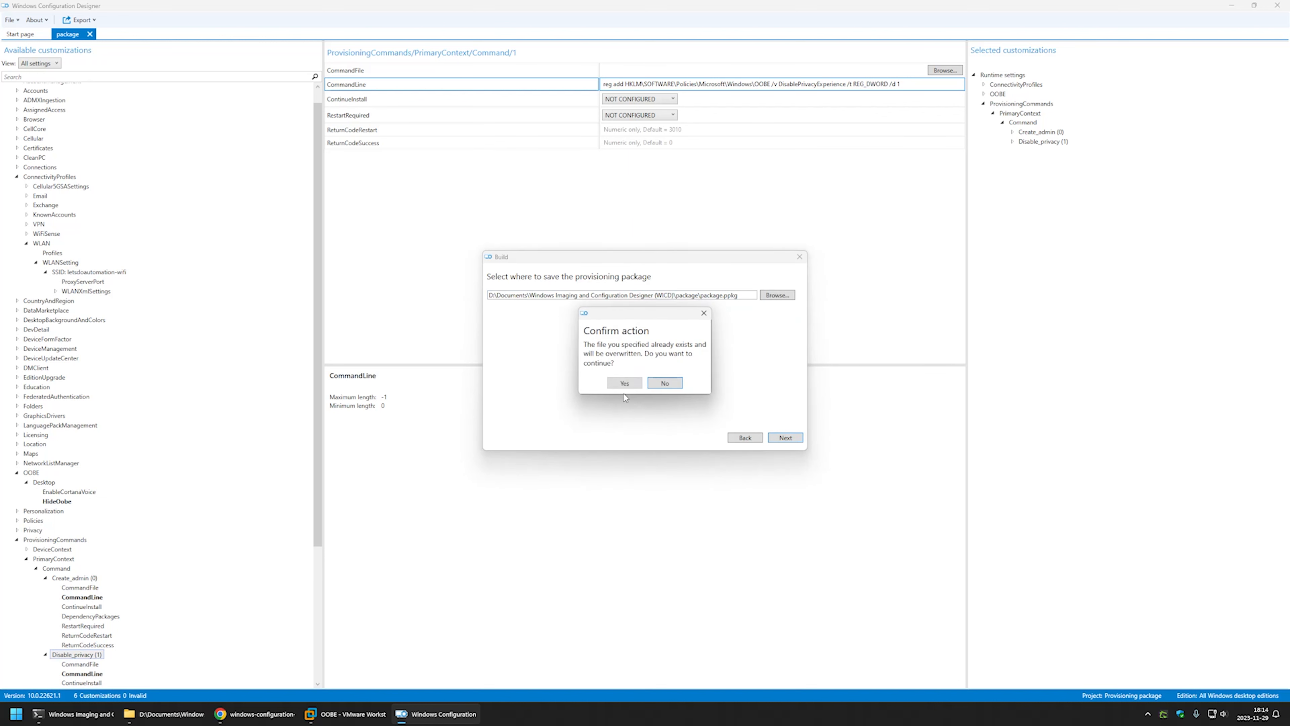
click(618, 384)
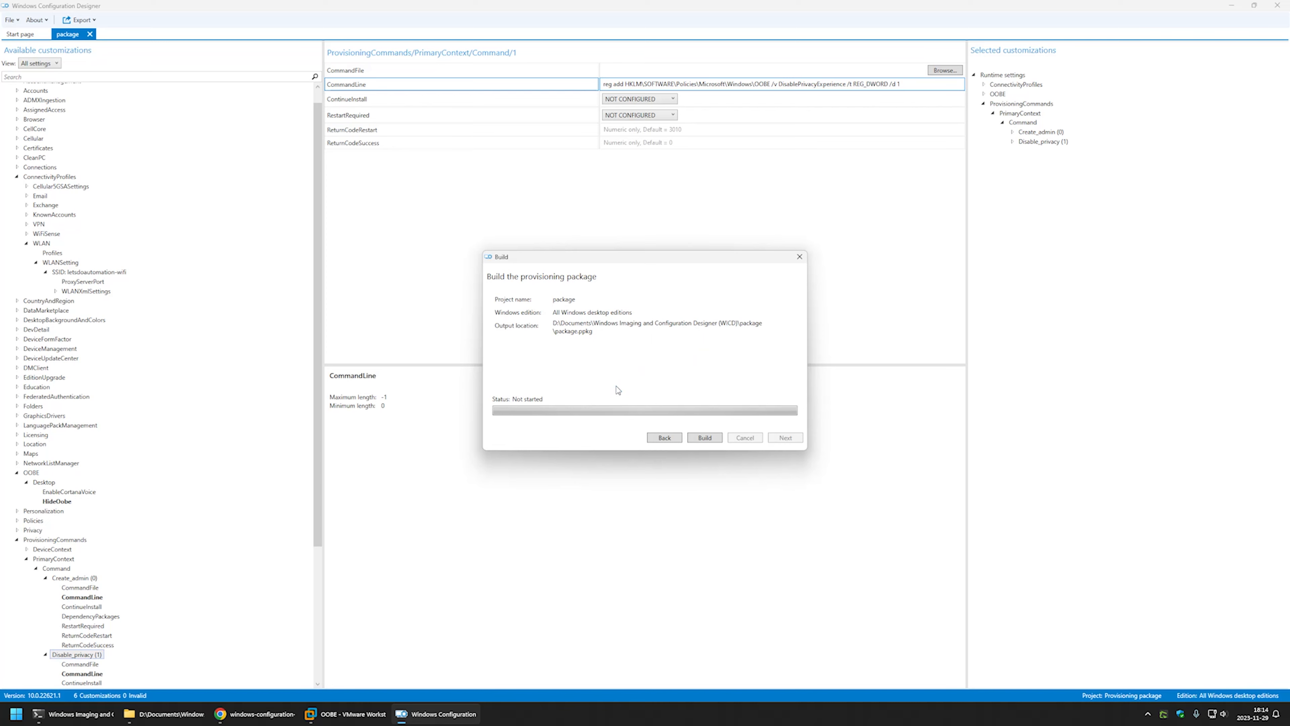
click(706, 439)
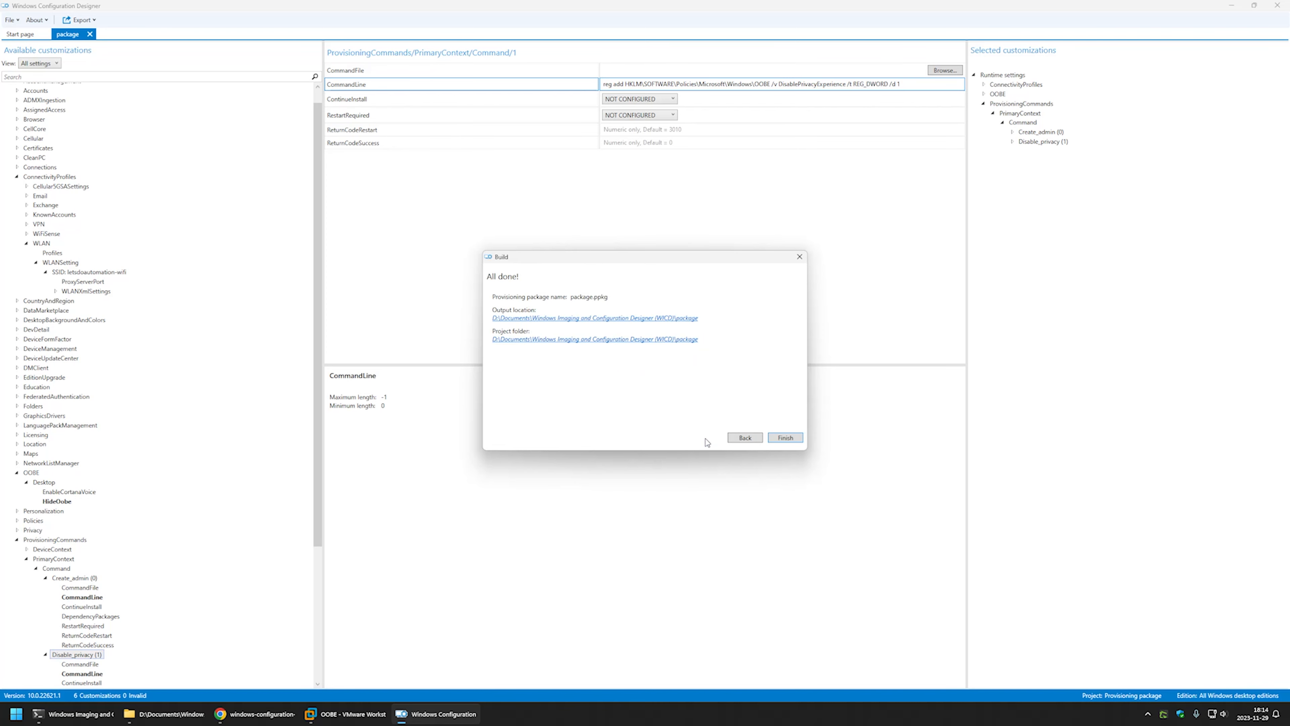
Attempt to extract the encrypted package.ppkg and dismiss the failed-extraction report.
click(583, 321)
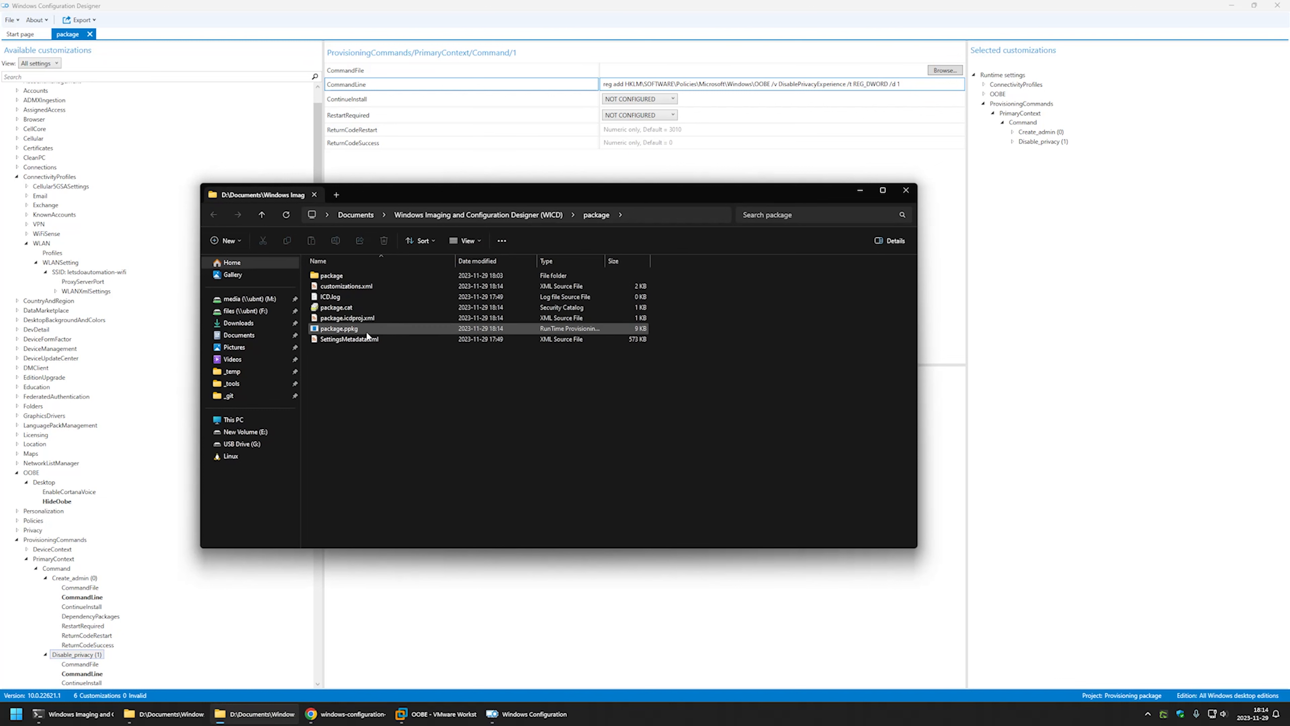
right_click(345, 334)
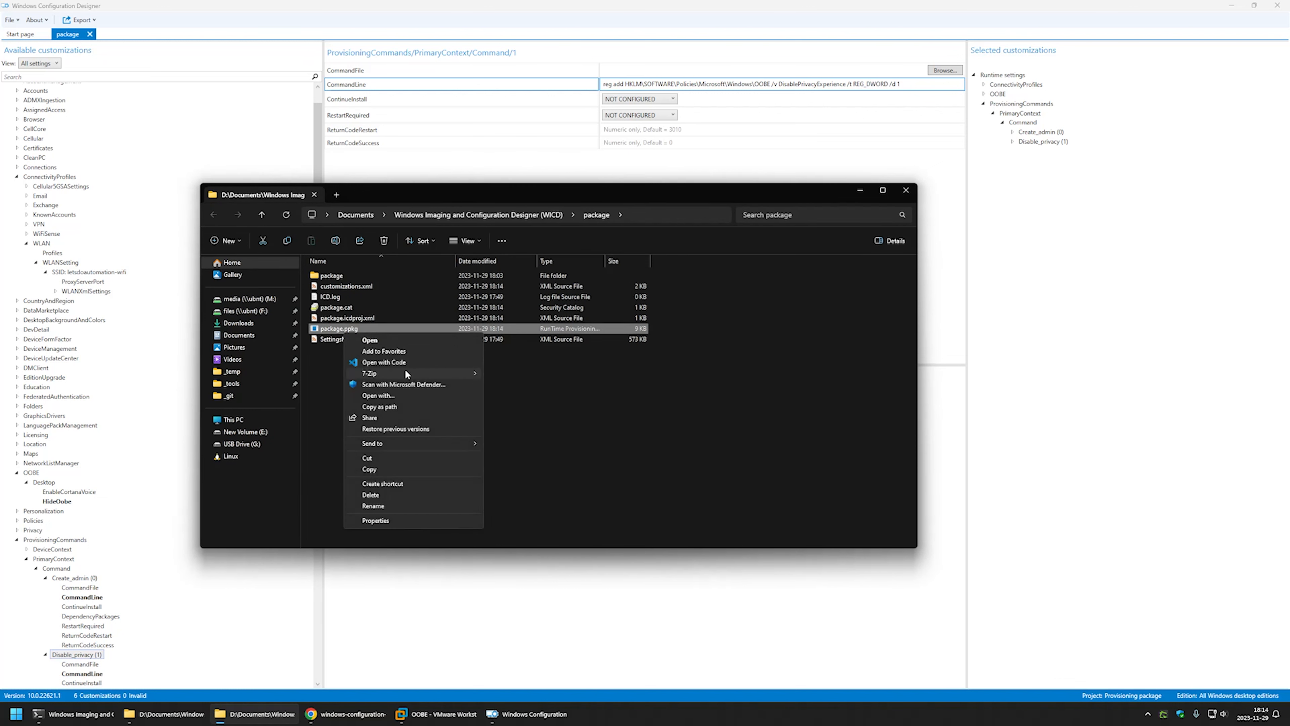
mouse_move(405, 374)
click(558, 419)
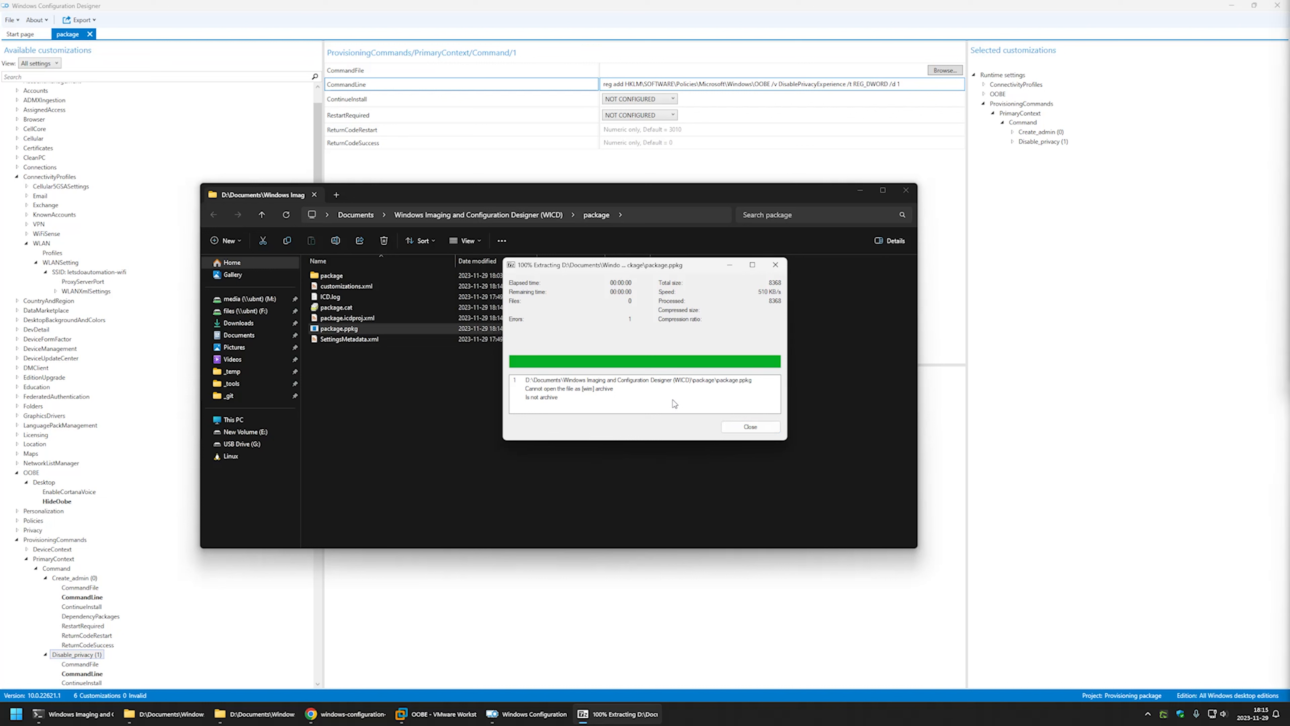
click(775, 265)
Copy package.ppkg and paste it onto the empty New Volume (E:) drive.
right_click(363, 329)
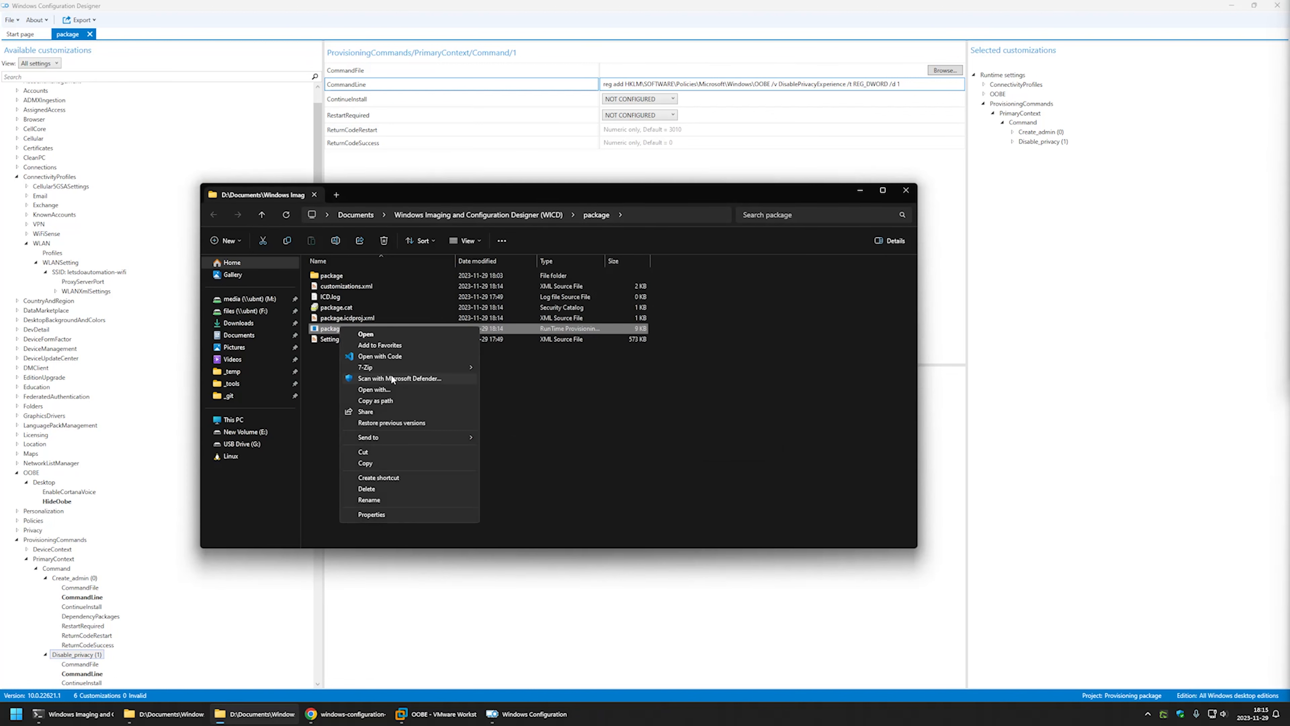
click(365, 463)
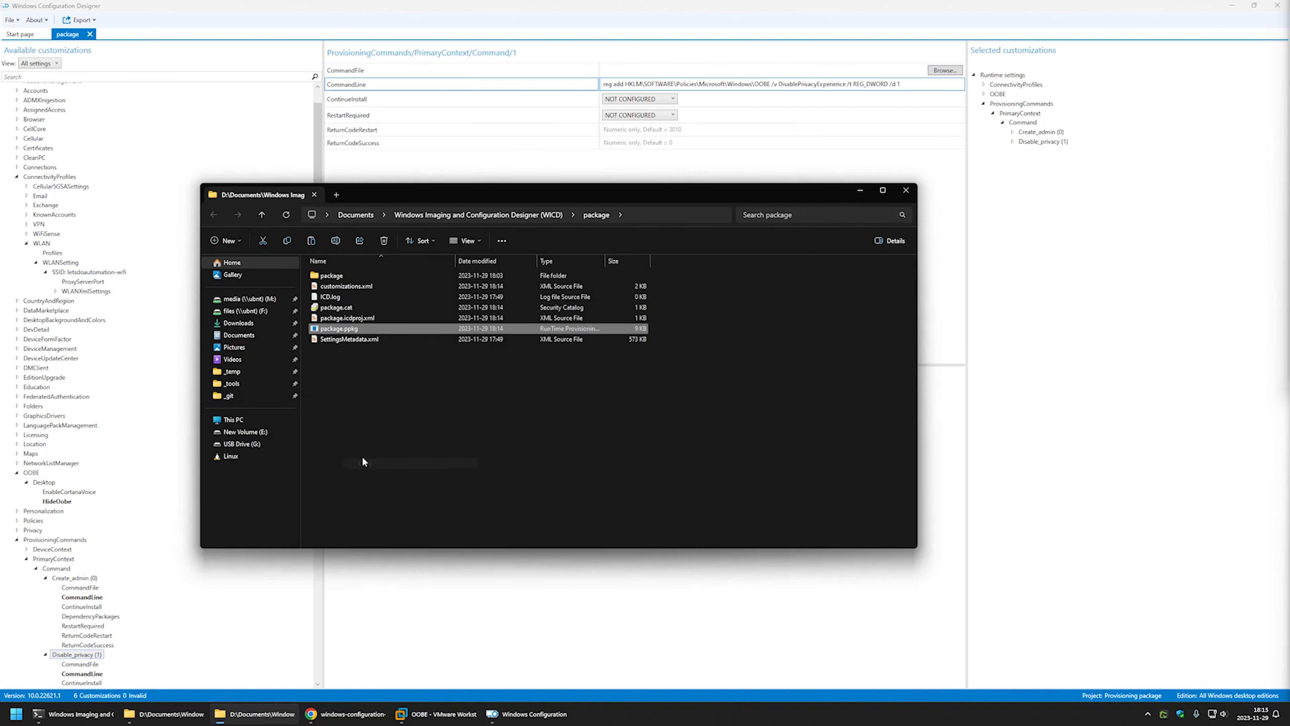
click(245, 431)
right_click(365, 331)
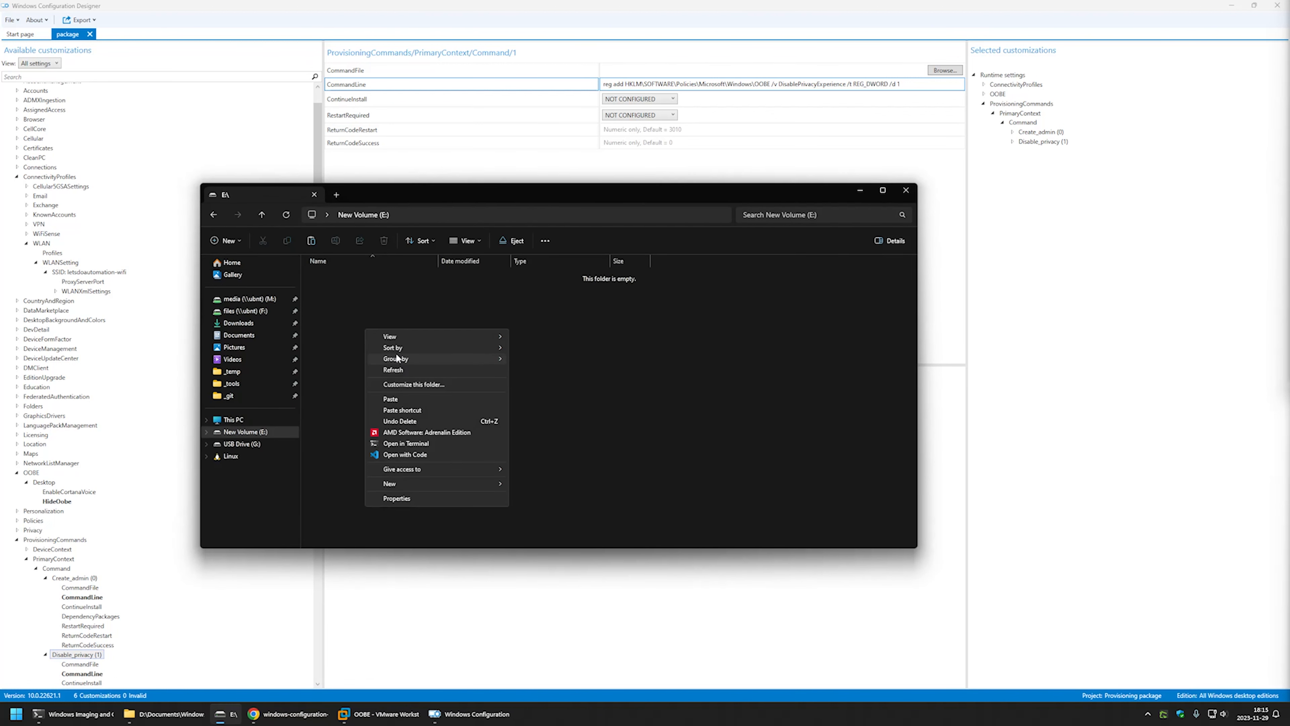
click(396, 398)
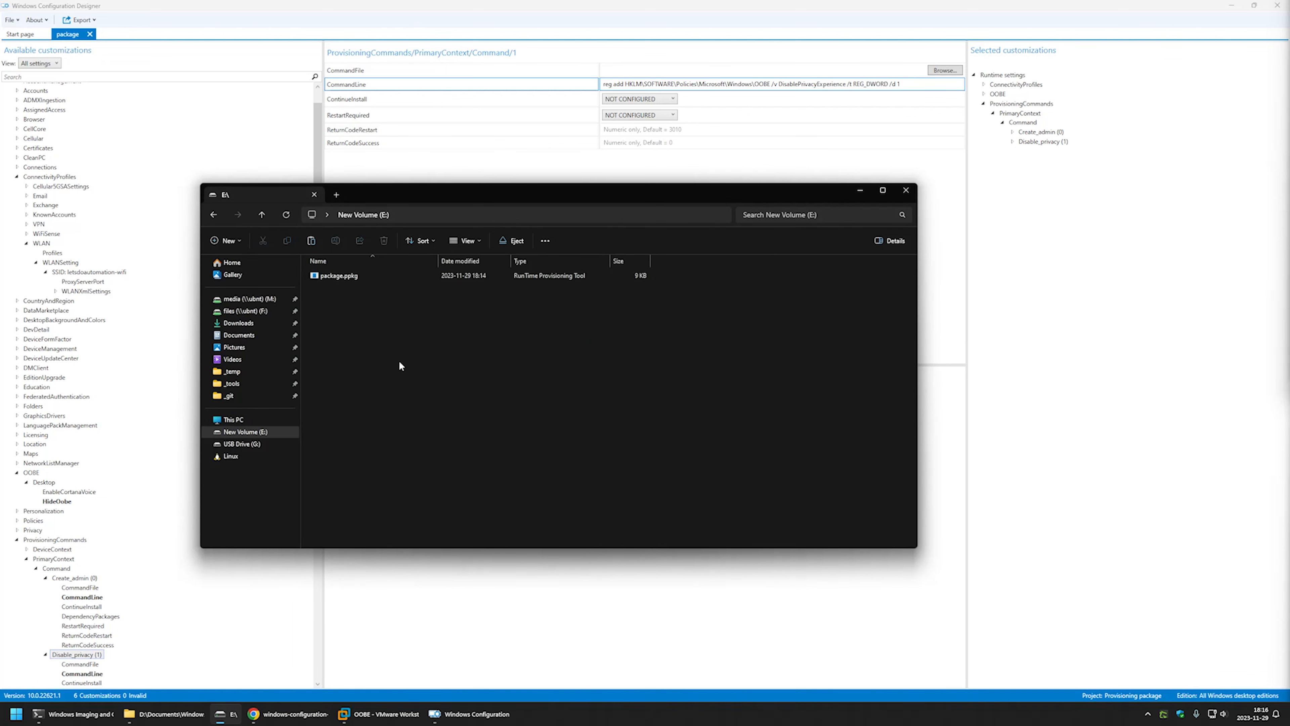
click(379, 713)
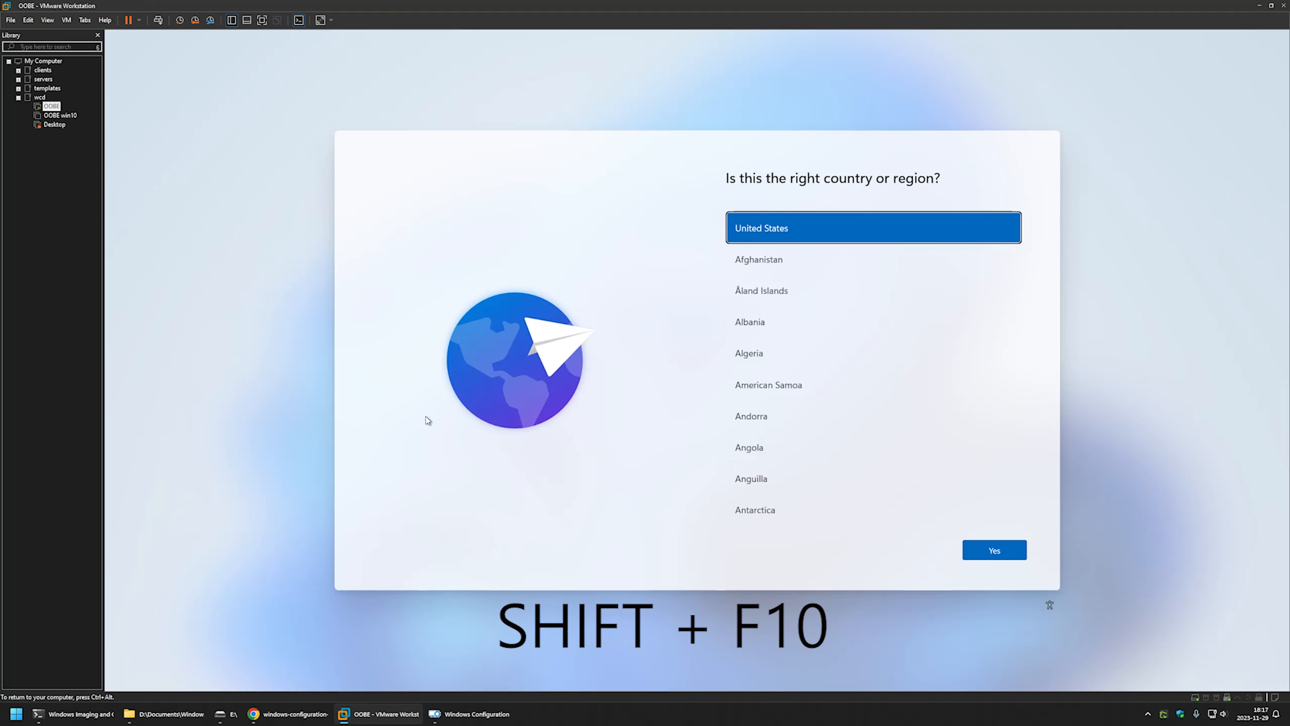
key(shift+F10)
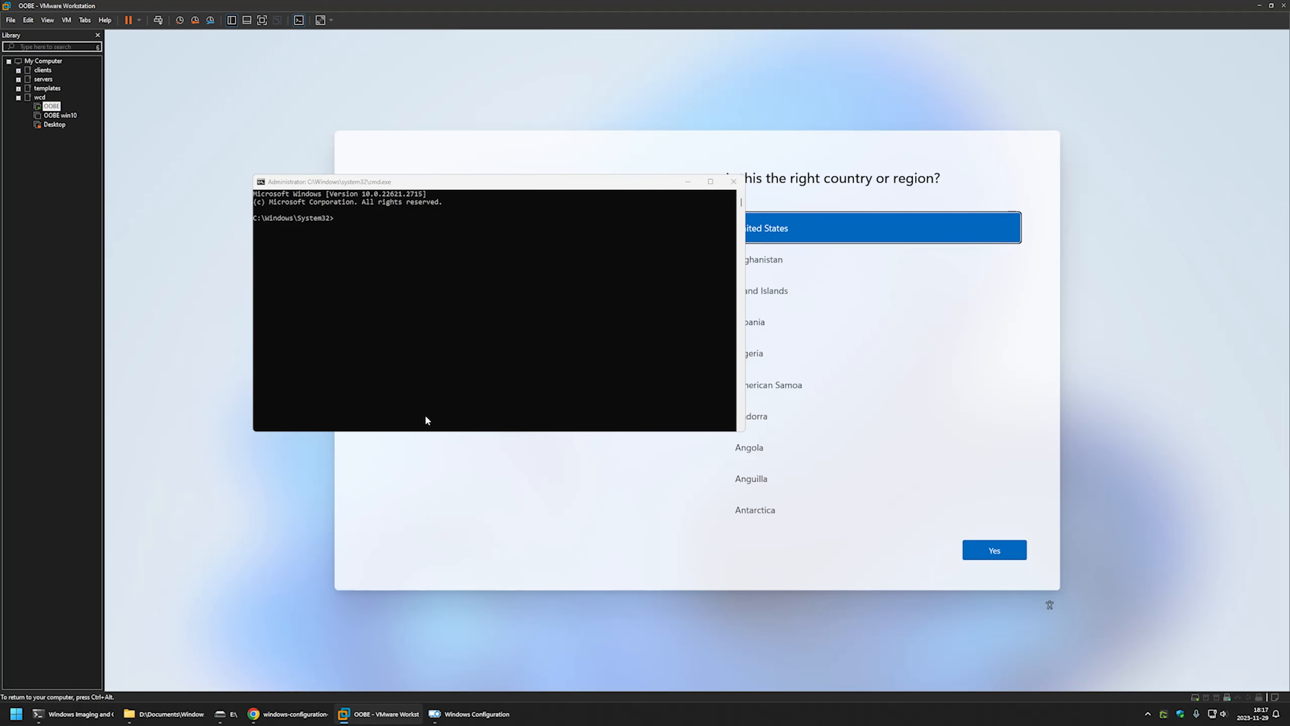
click(1050, 606)
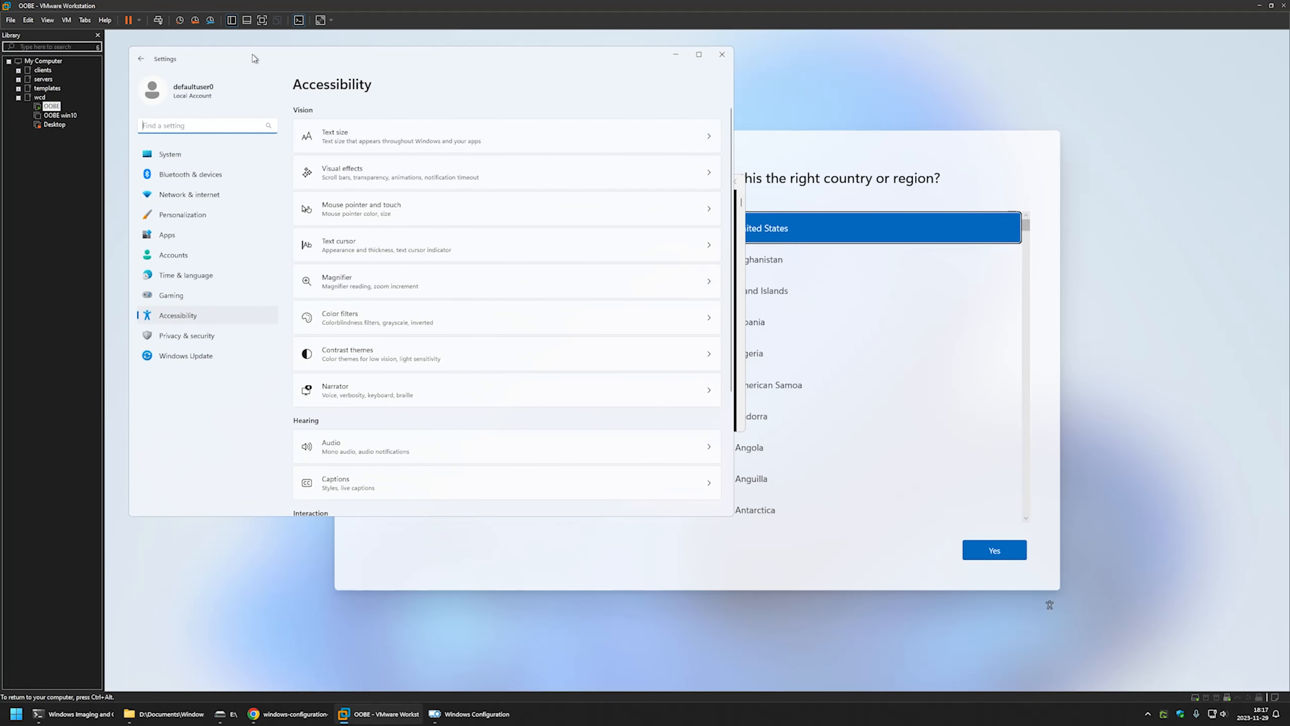
drag(254, 51, 535, 110)
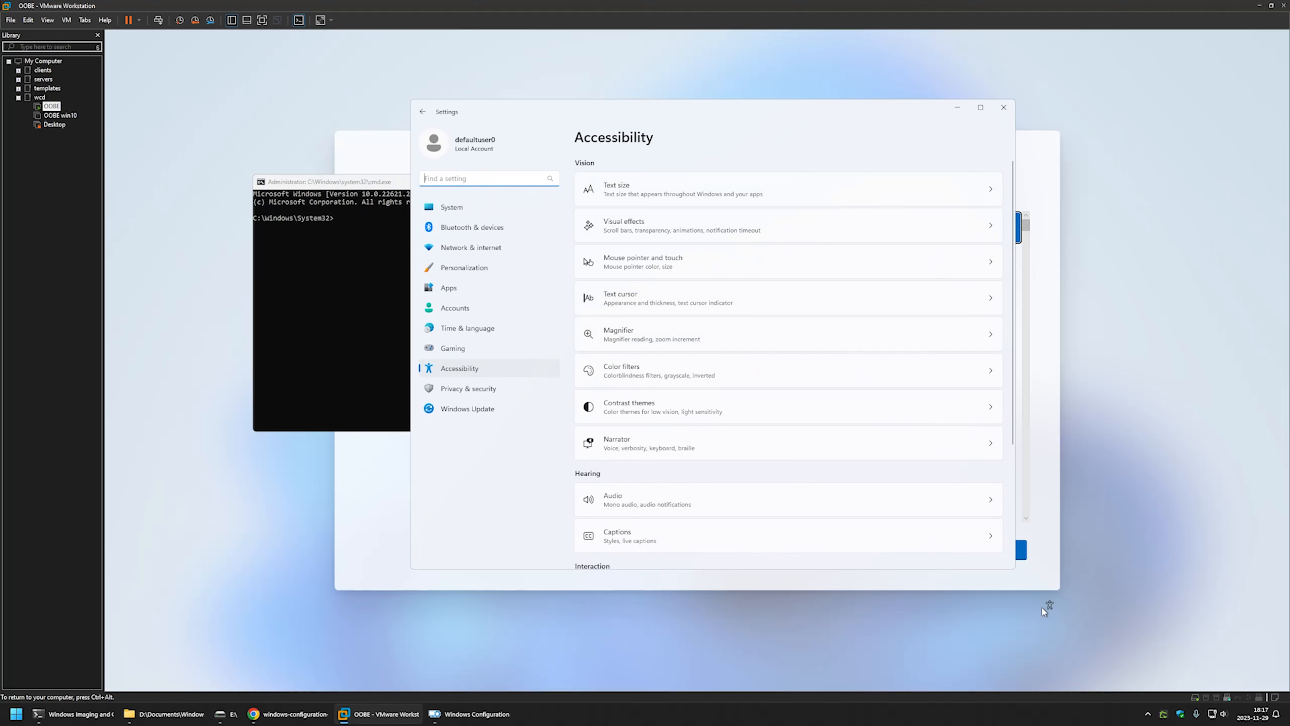
click(493, 249)
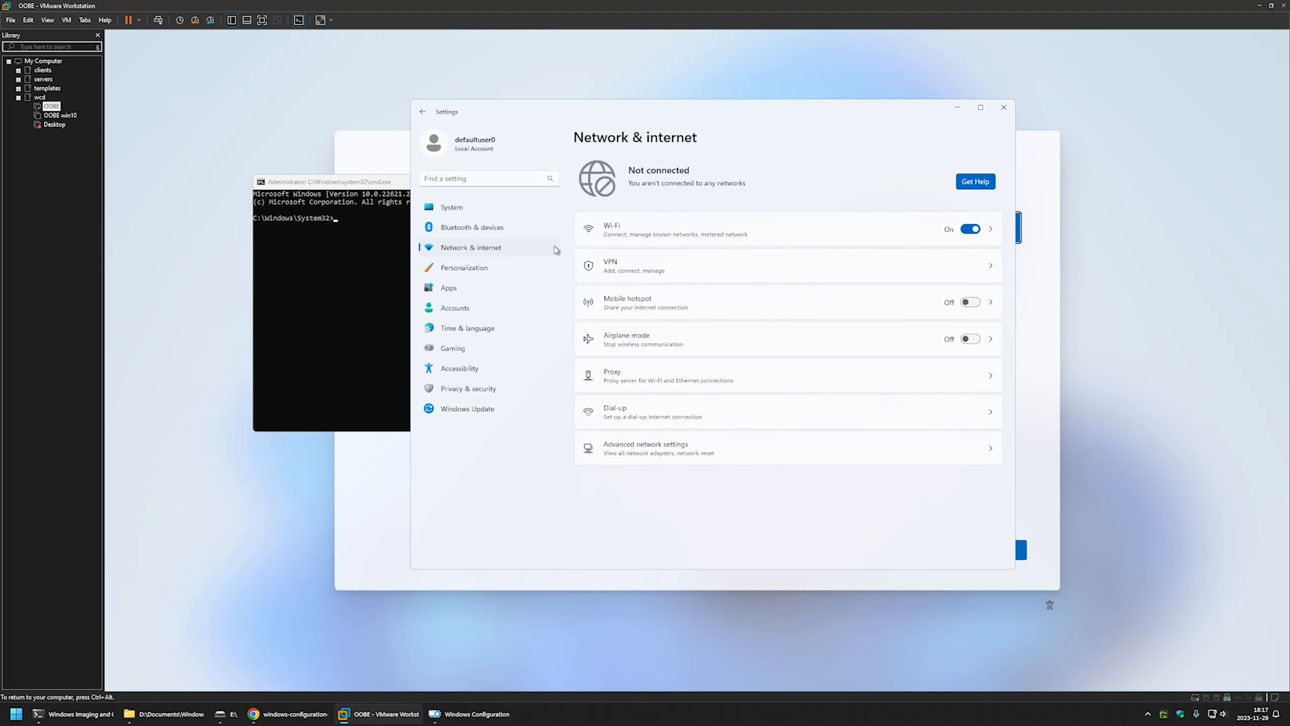
click(661, 235)
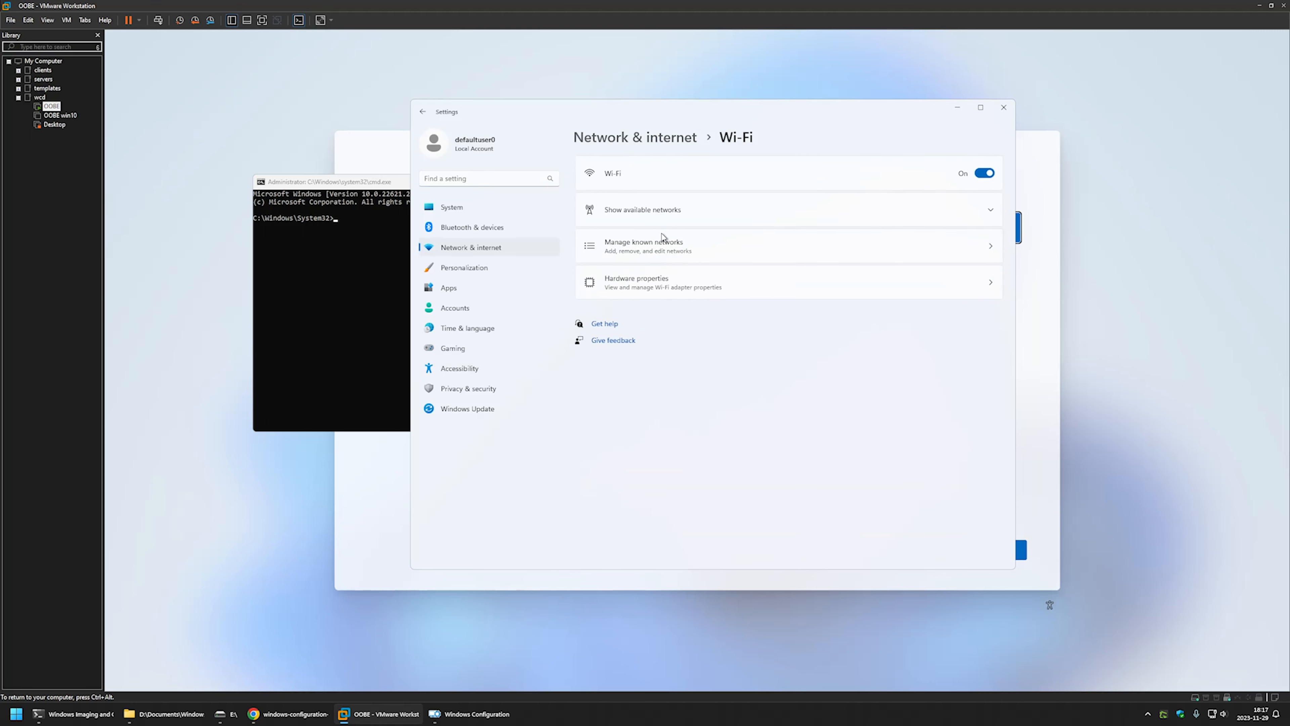
click(663, 216)
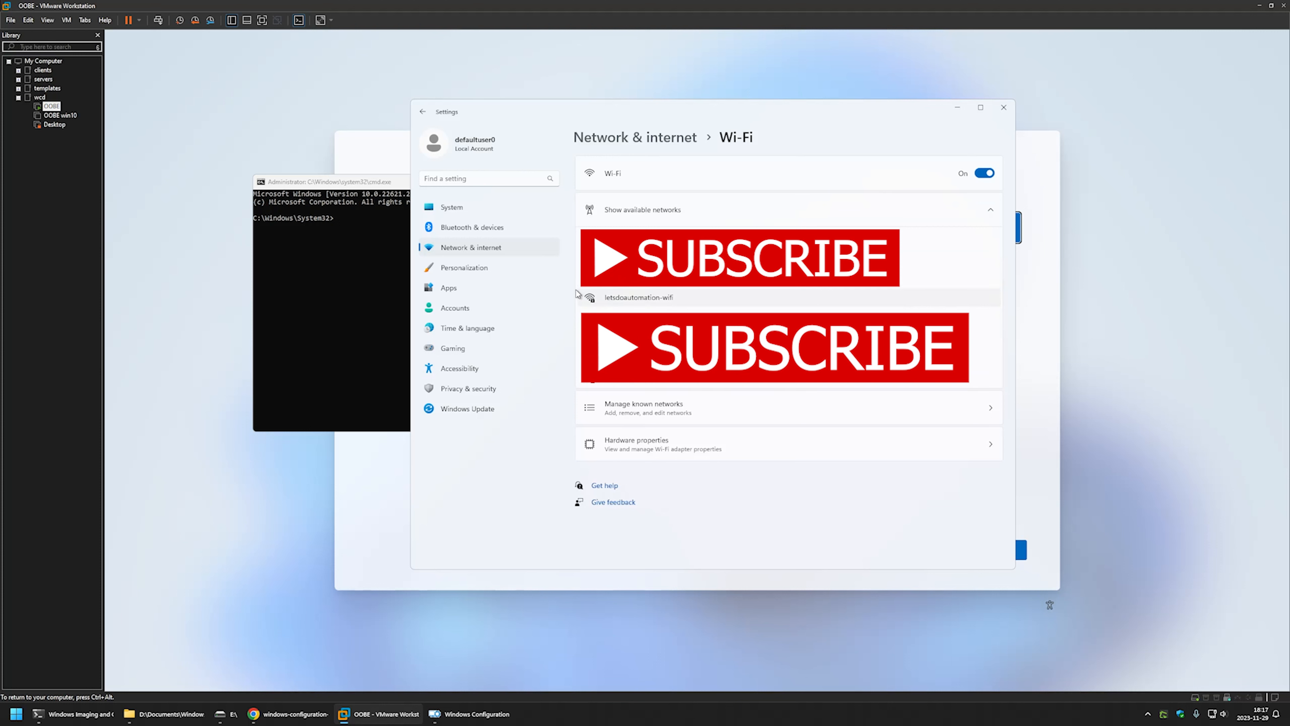
click(653, 300)
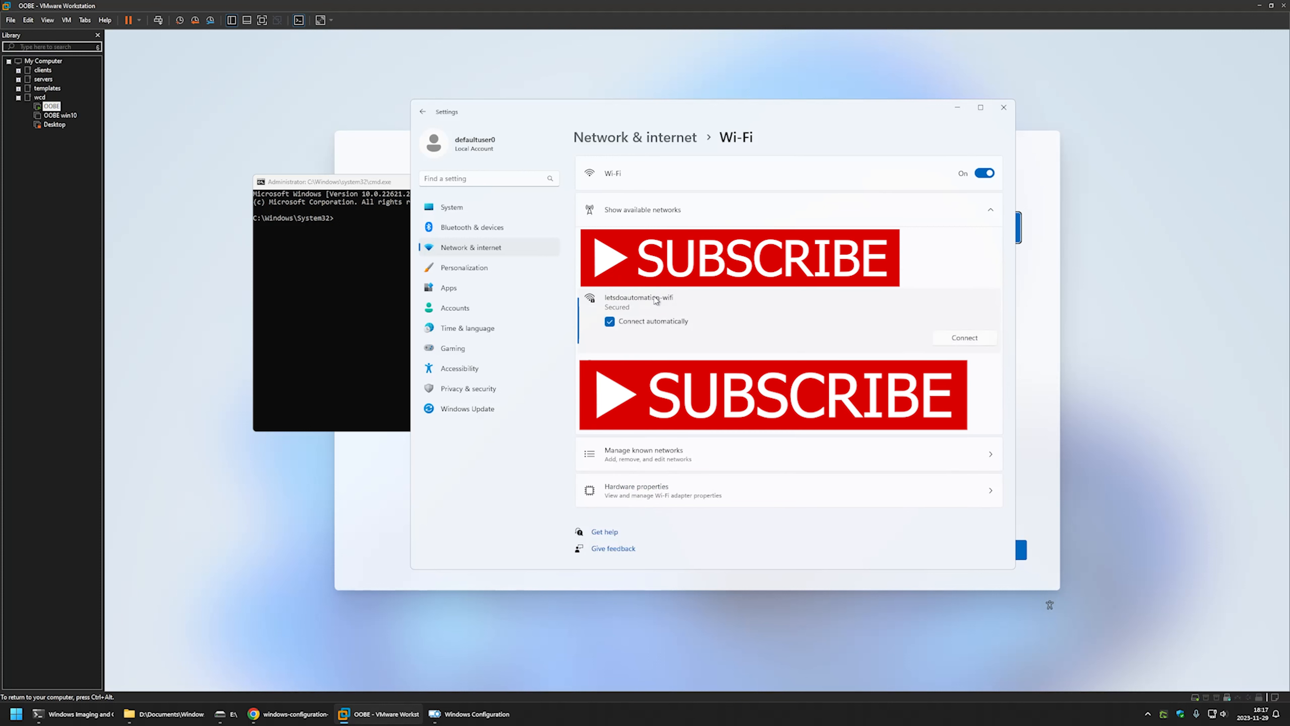
click(955, 342)
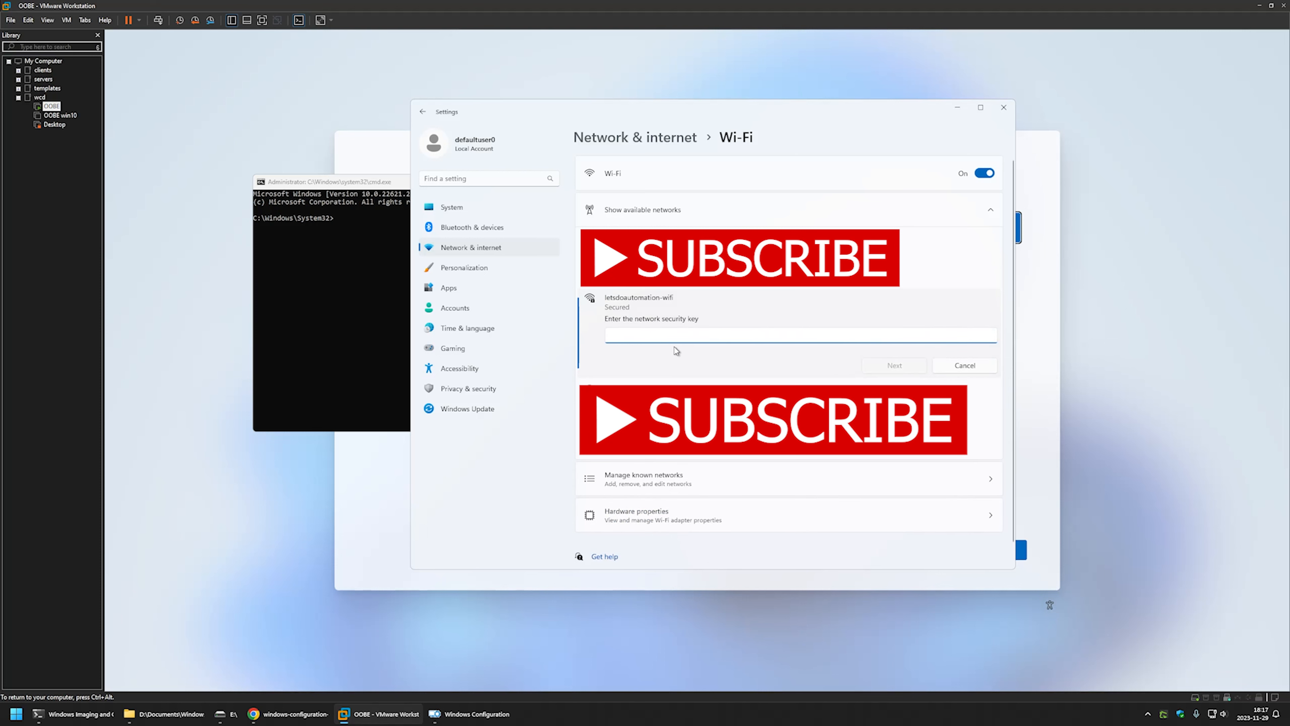
click(1003, 107)
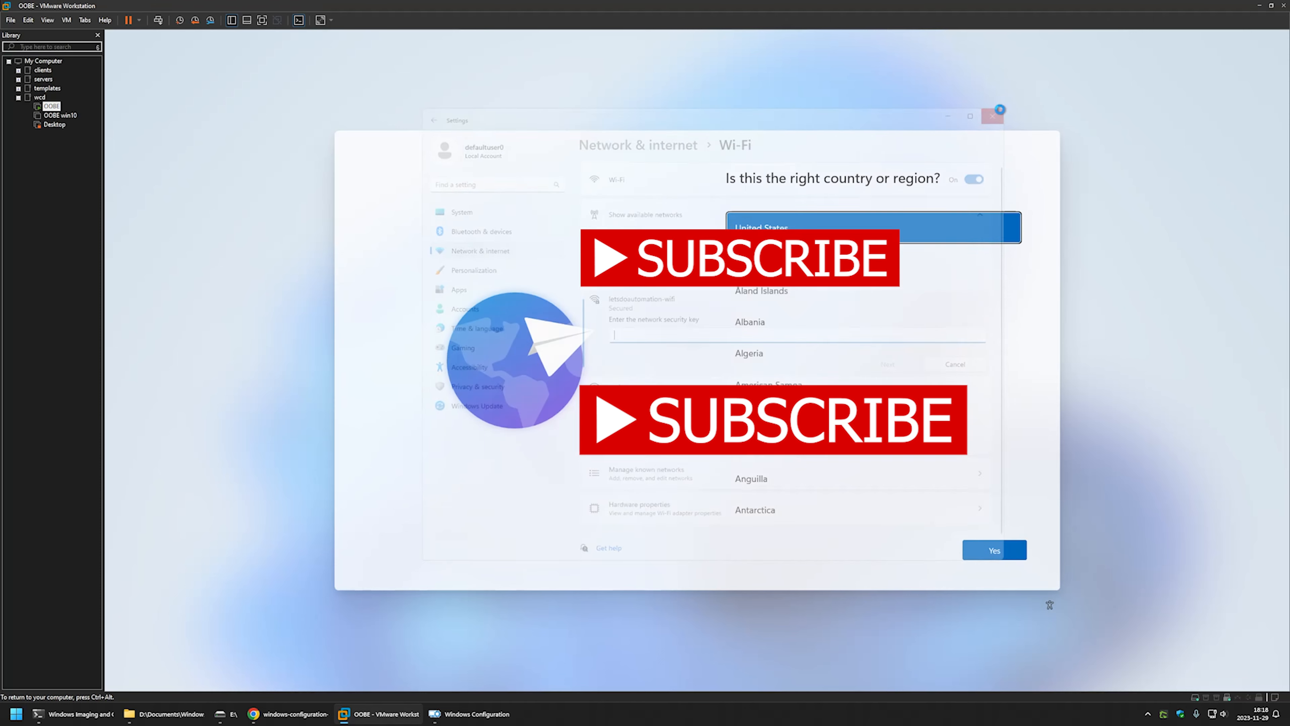
click(67, 20)
Connect the Silicon Motion Type-C USB drive to the VM and submit the package password.
mouse_move(115, 46)
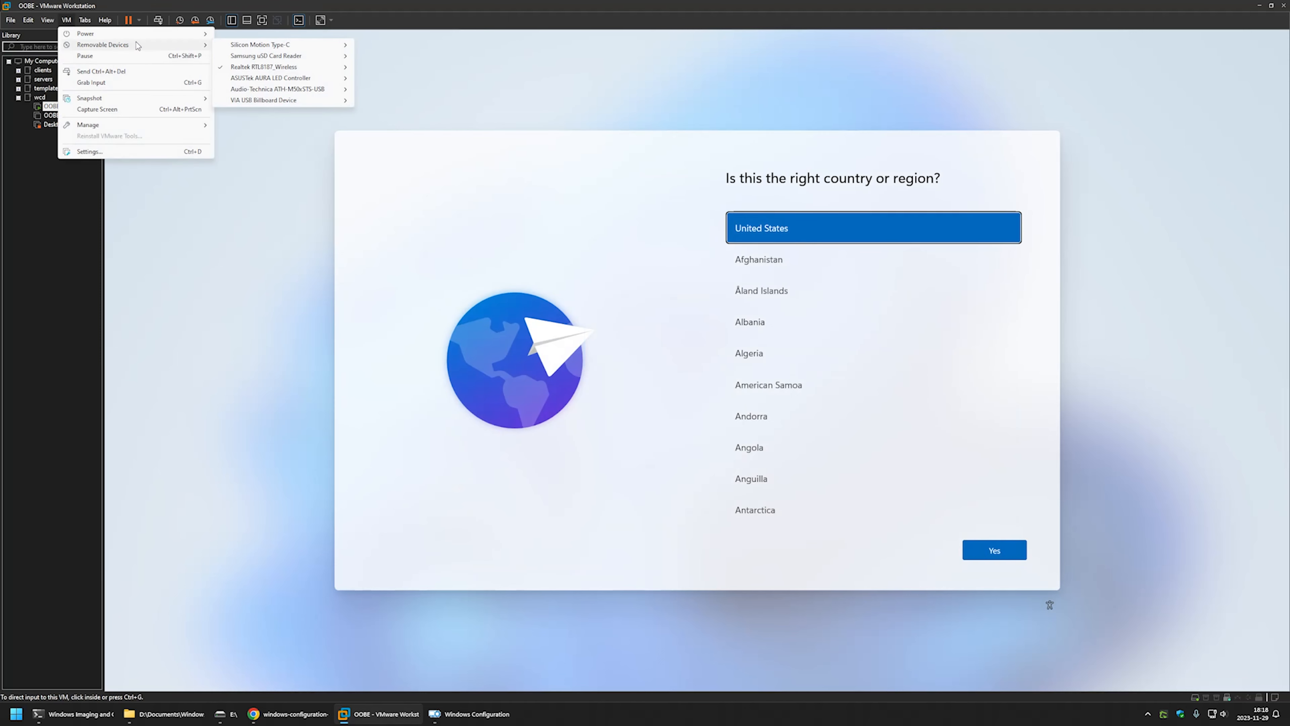
mouse_move(274, 48)
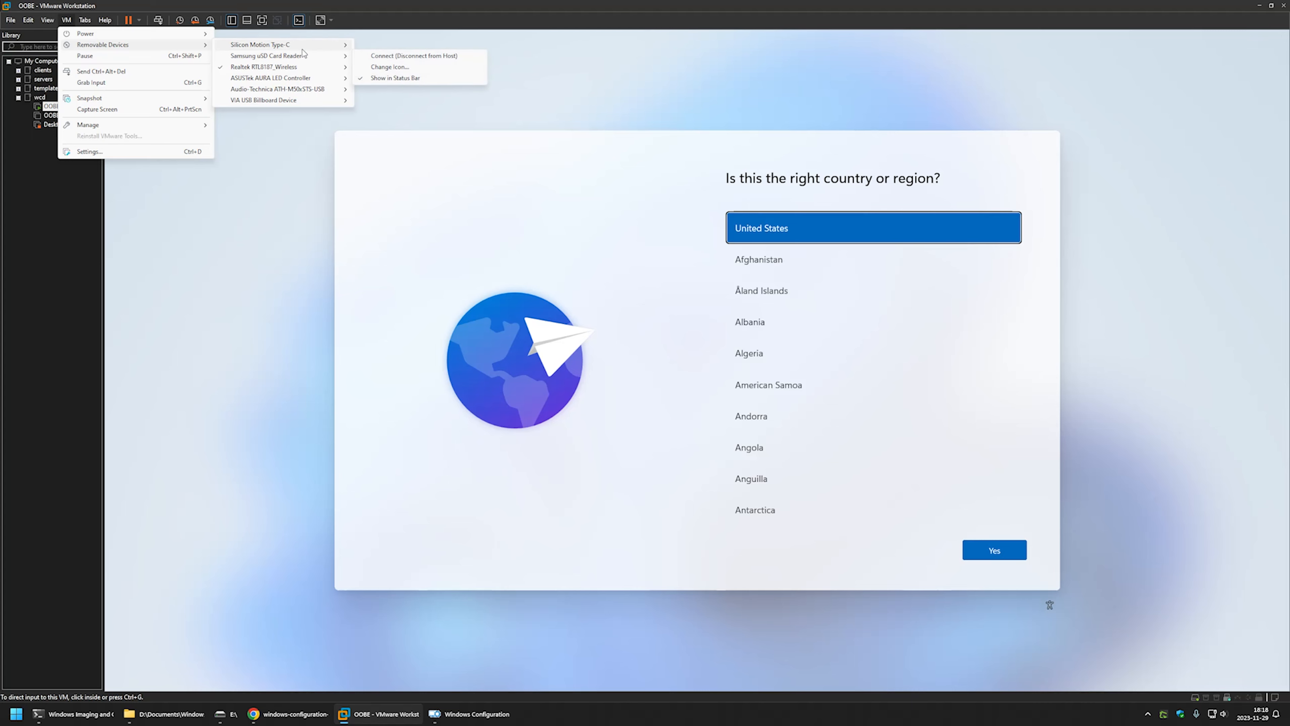
click(371, 44)
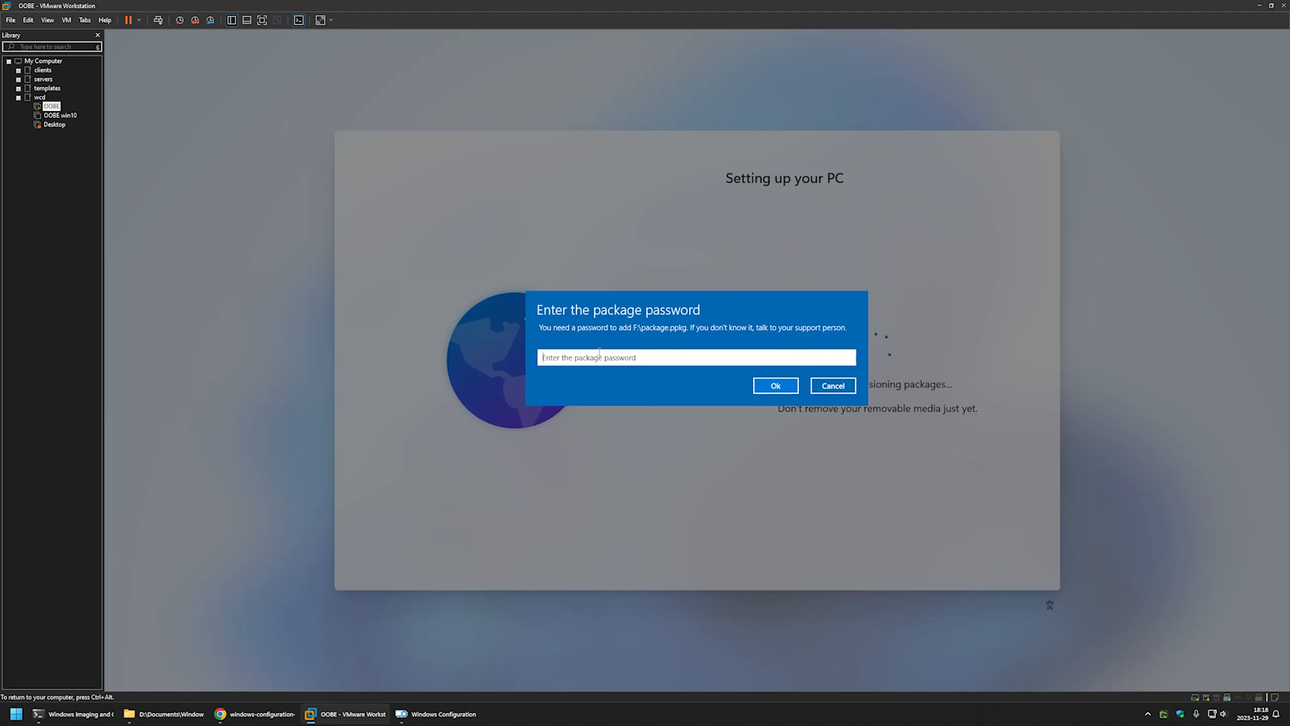
text(*******)
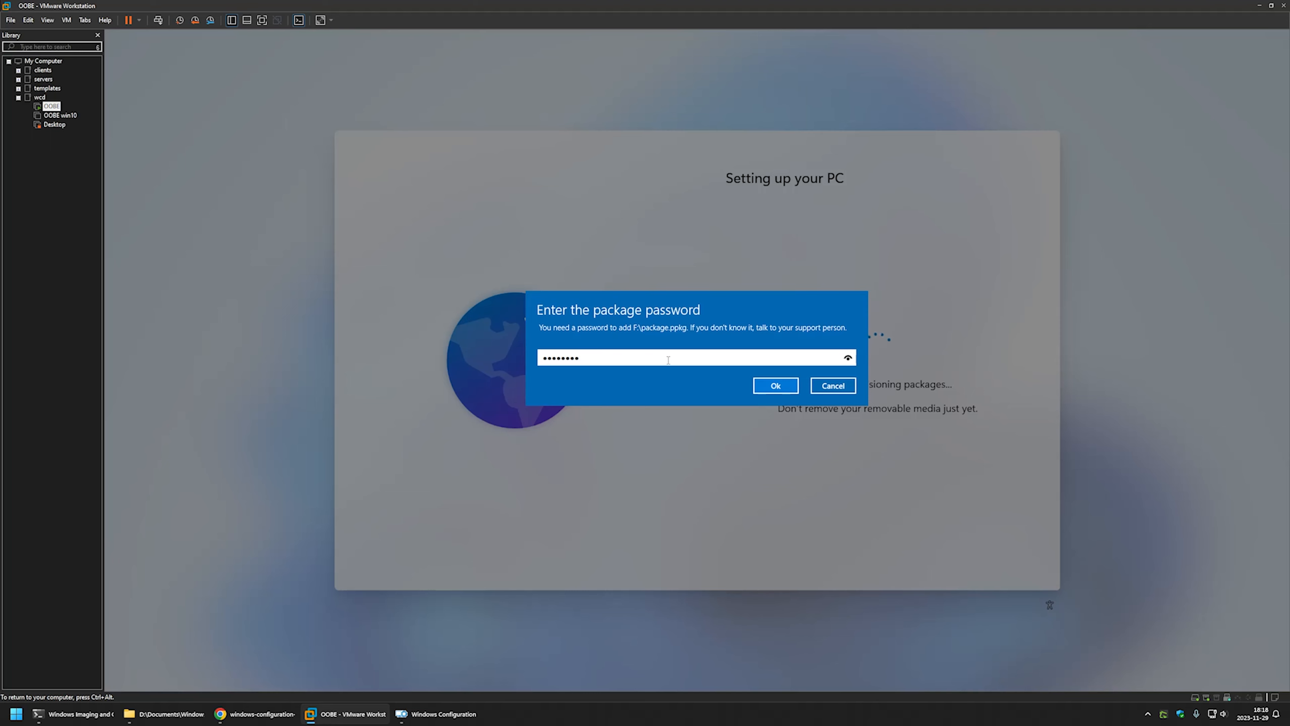
click(784, 389)
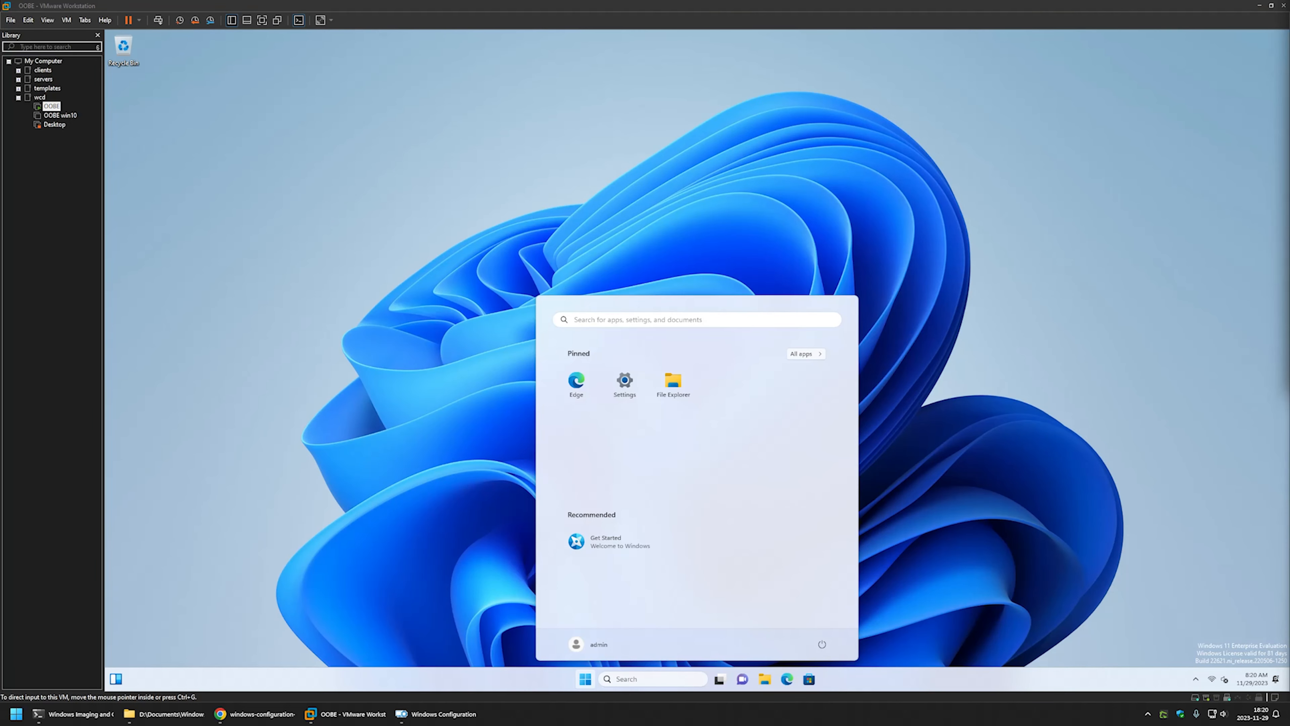
Open the guest's Wi-Fi list to confirm the letsdoautomation-wifi connection, then release input.
click(1166, 496)
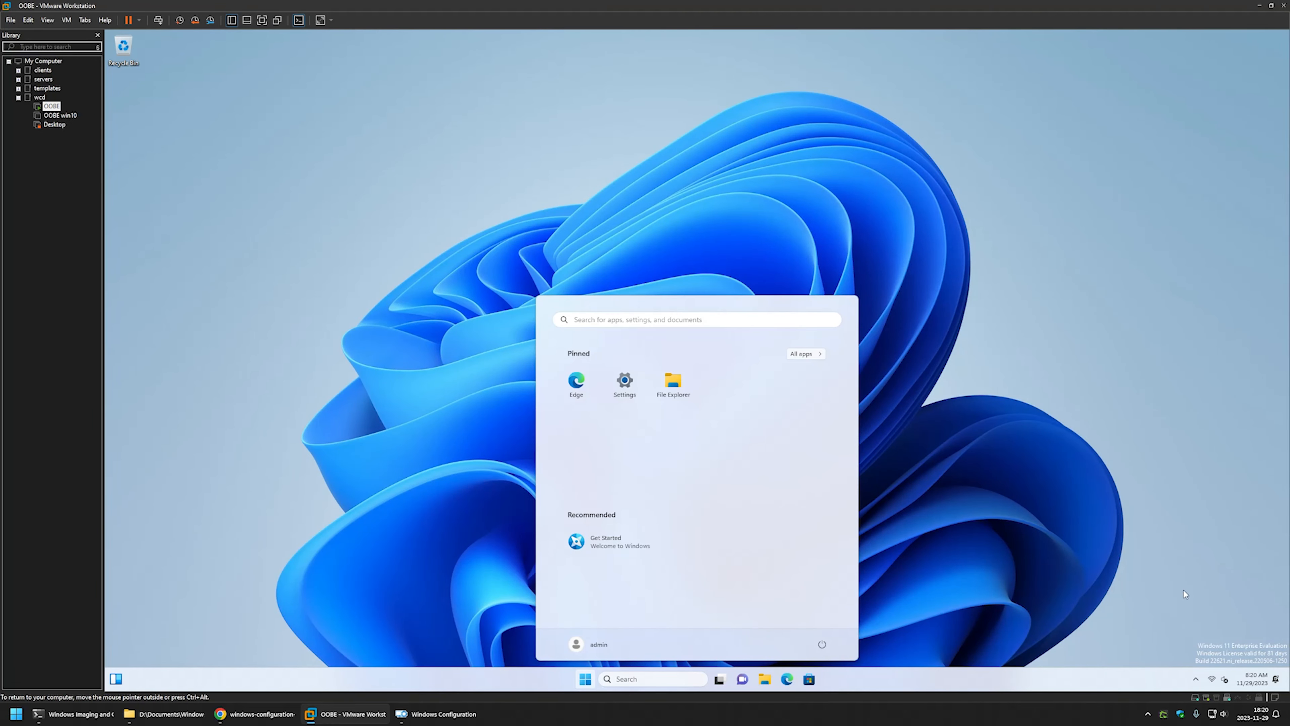
click(1214, 680)
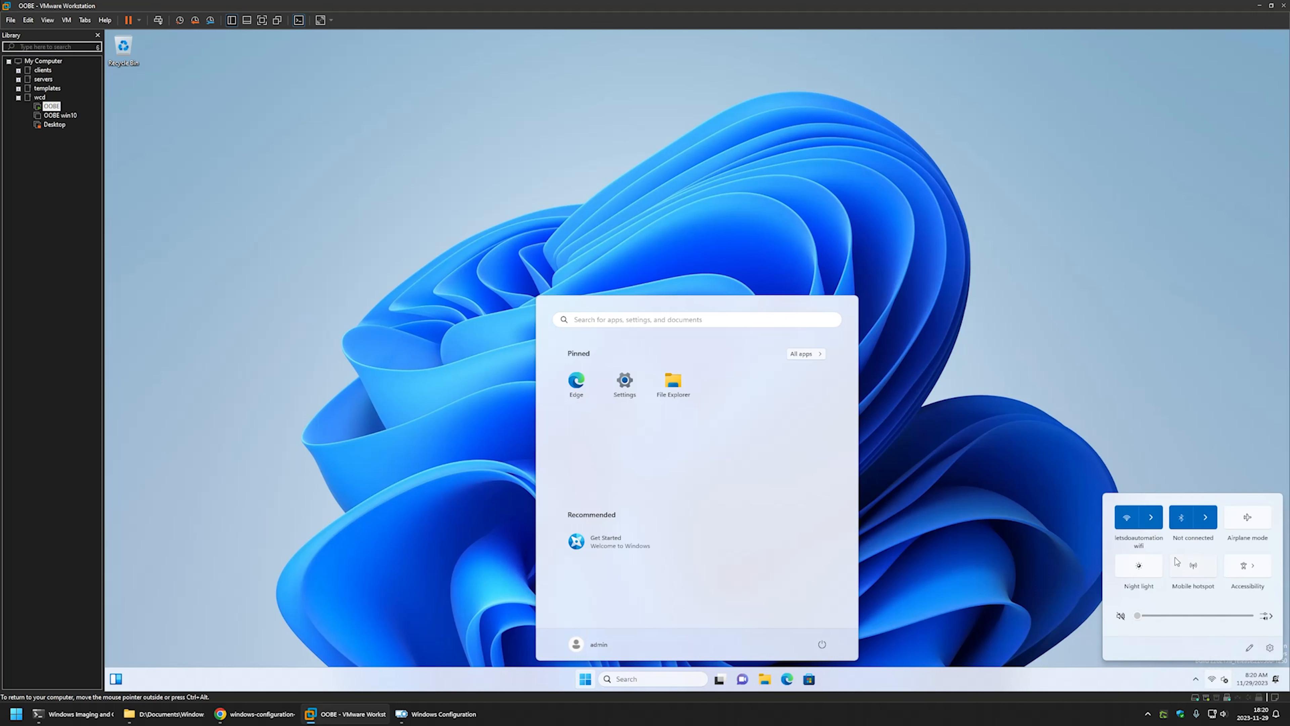
click(1152, 516)
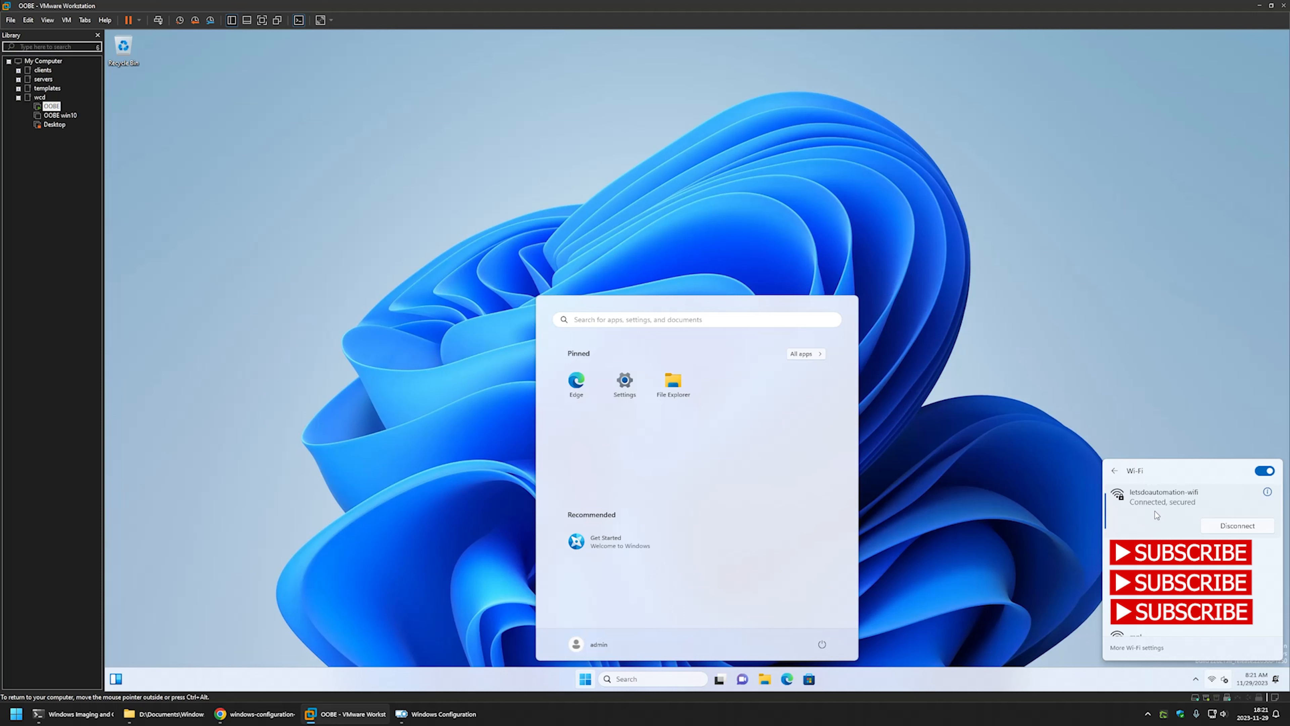
key(ctrl+alt)
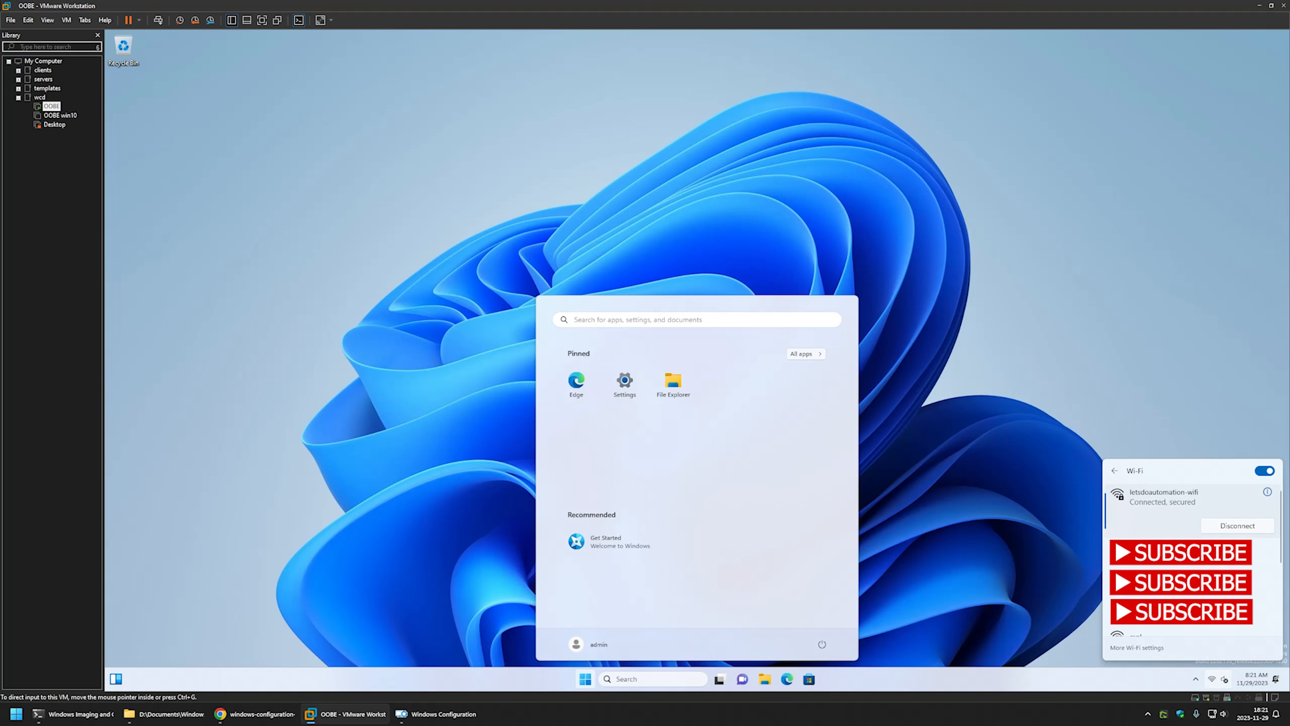